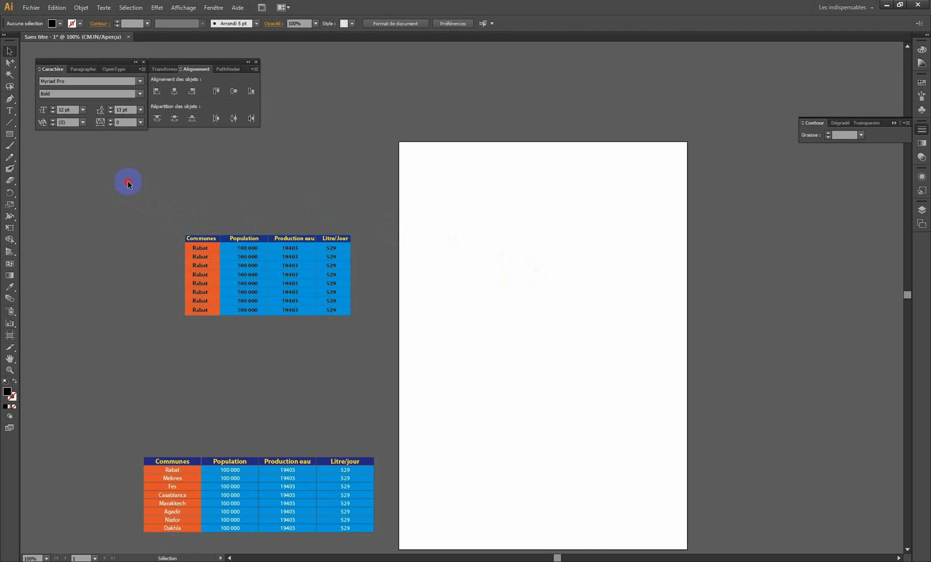
drag(129, 183, 400, 364)
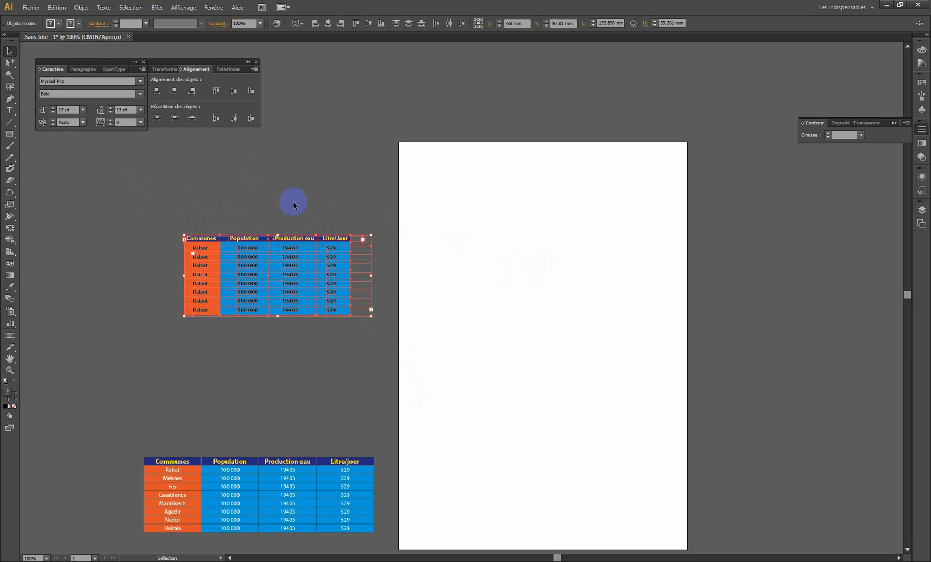
click(490, 211)
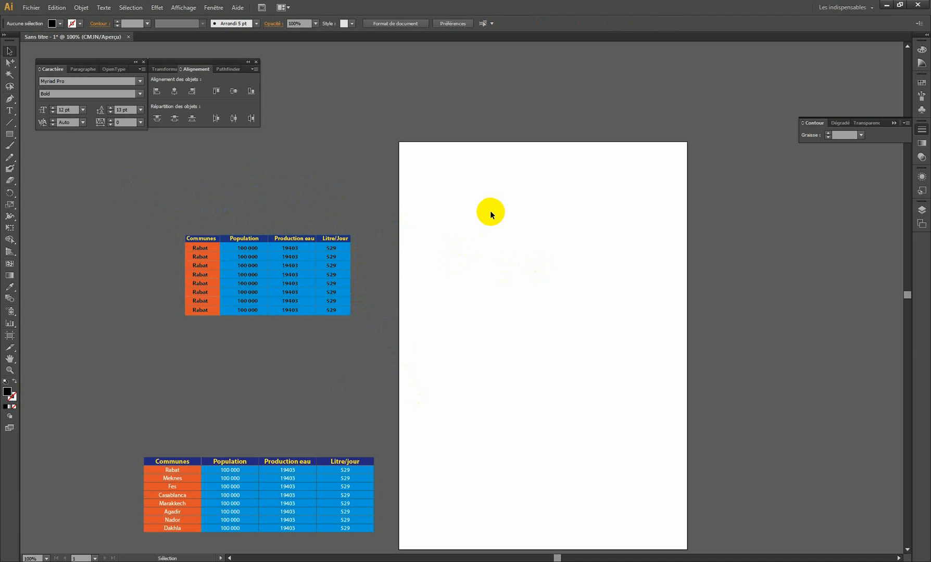
Draw a text frame about 149 × 67 mm in the upper half of the page and leave only the letter "m" in it.
click(8, 111)
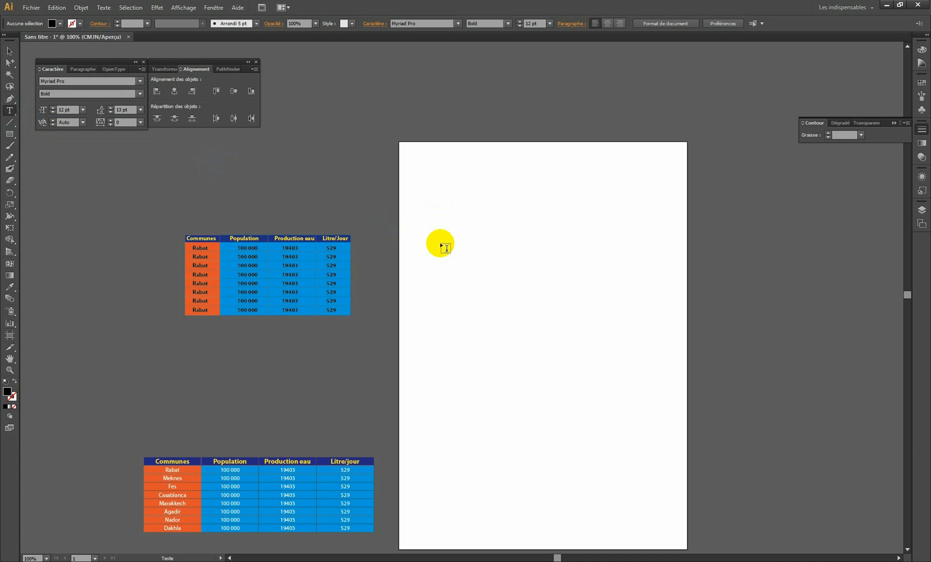
drag(430, 230, 634, 321)
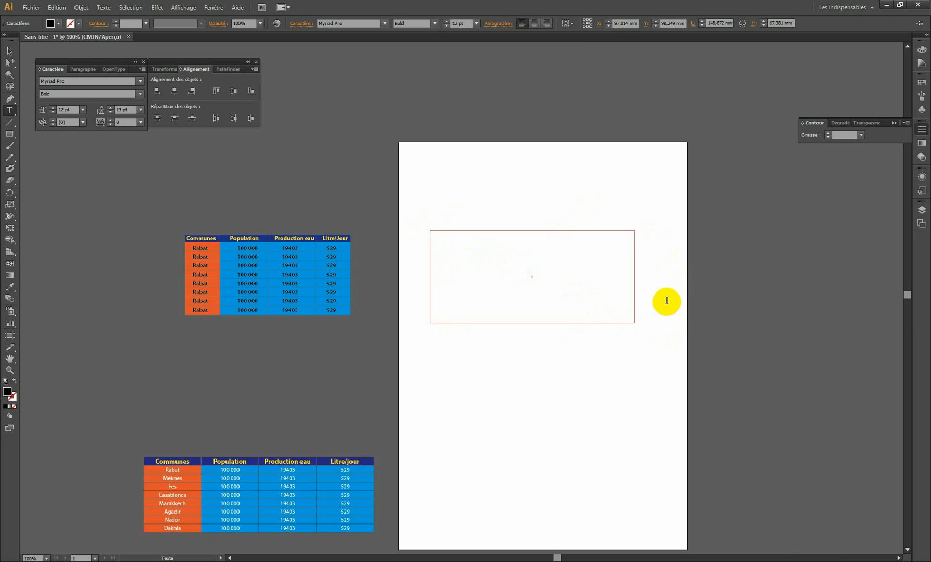
text(hghjghjf jhgjhg hjghjghj)
key(ctrl+a)
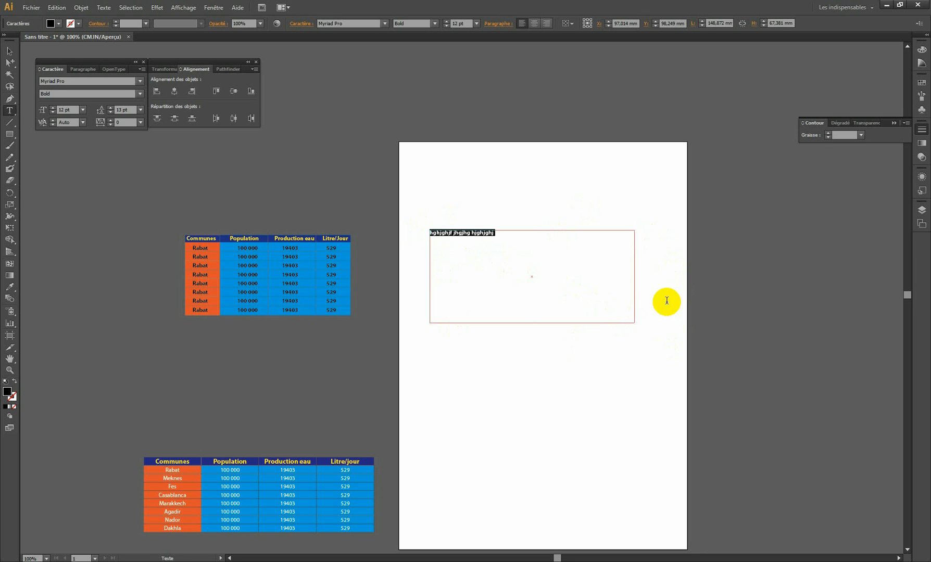
key(BackSpace)
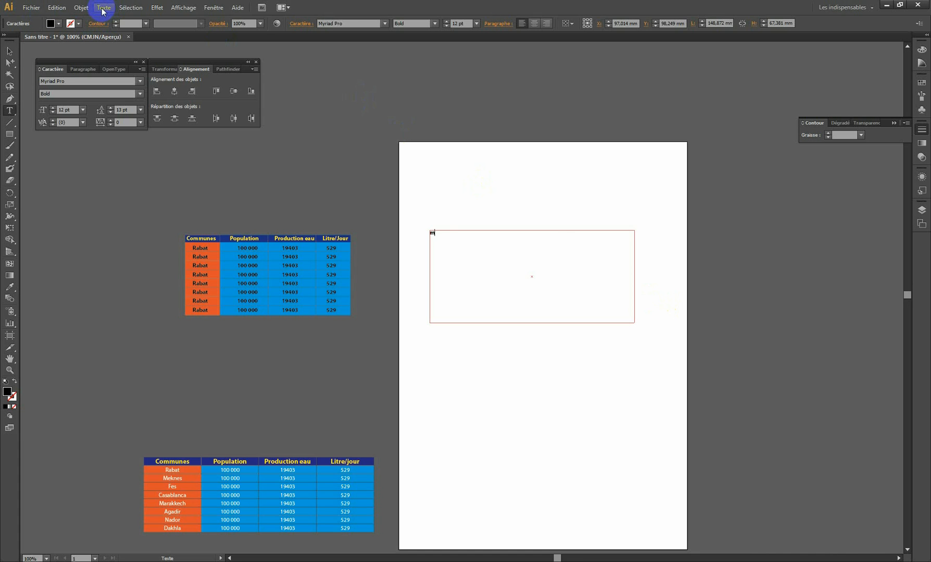
Open the area type options for the text frame and turn on the preview.
click(104, 8)
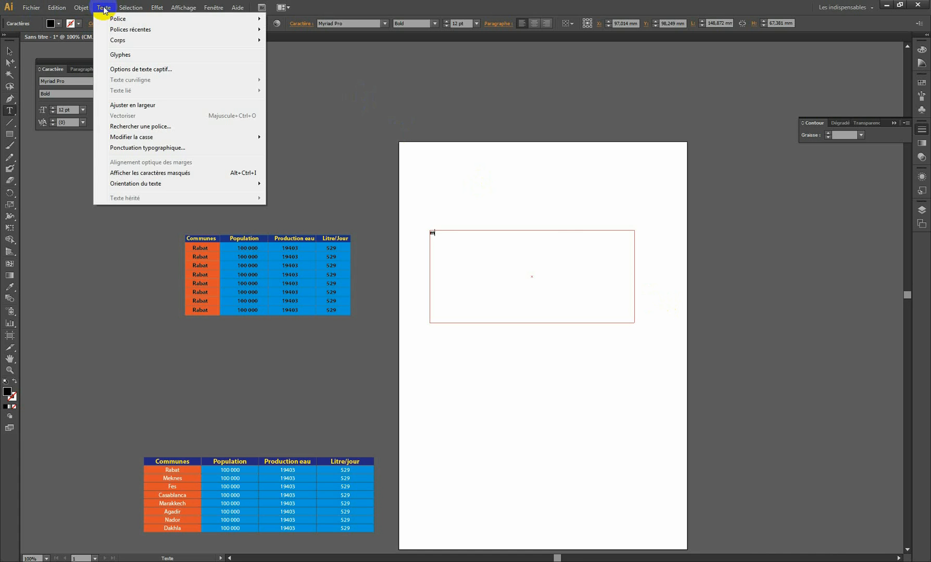
click(129, 69)
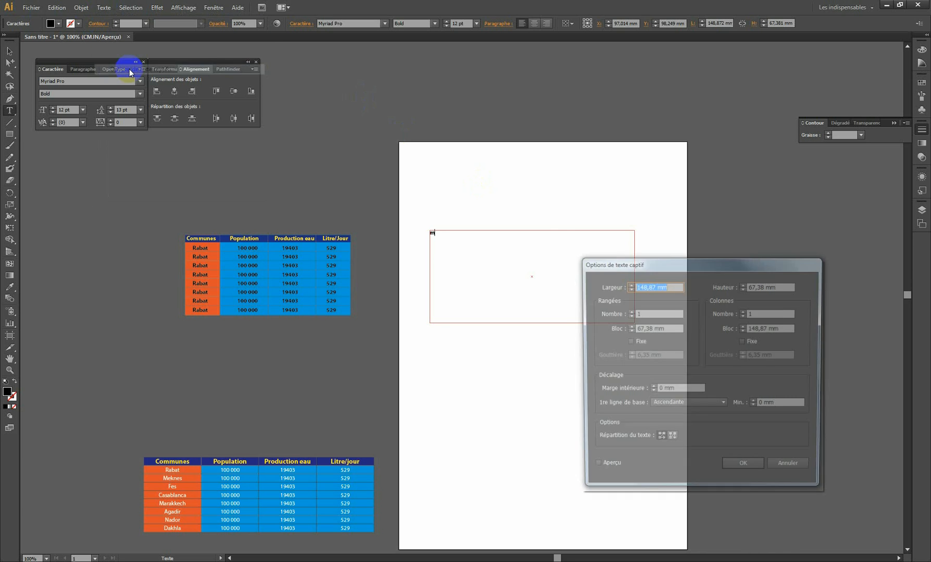
drag(641, 263, 709, 199)
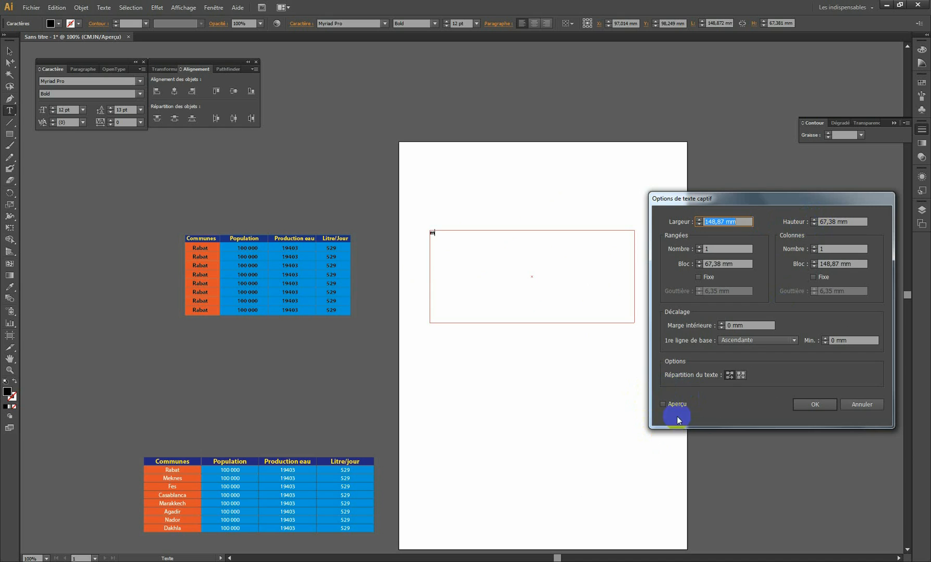
click(662, 404)
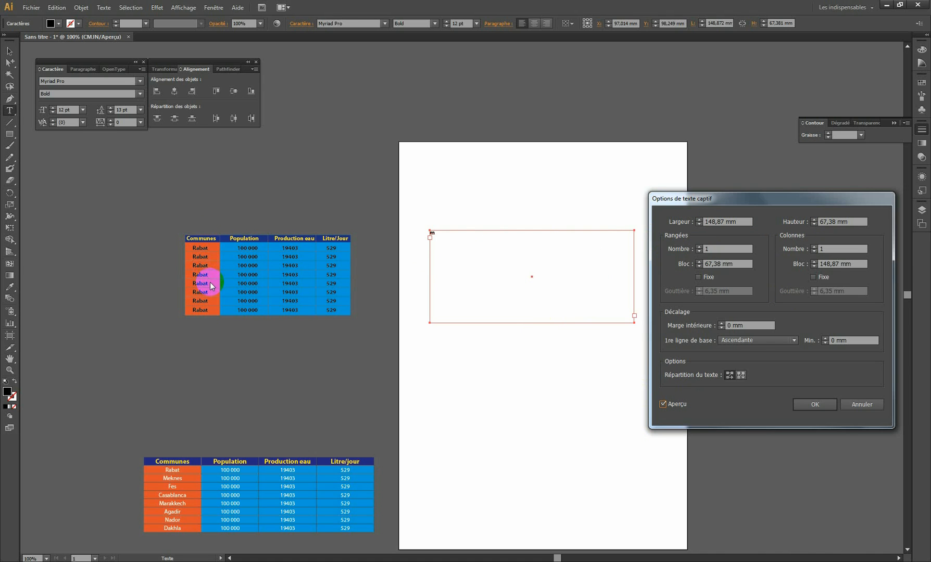
Set the text frame's number of rows to 9.
click(723, 249)
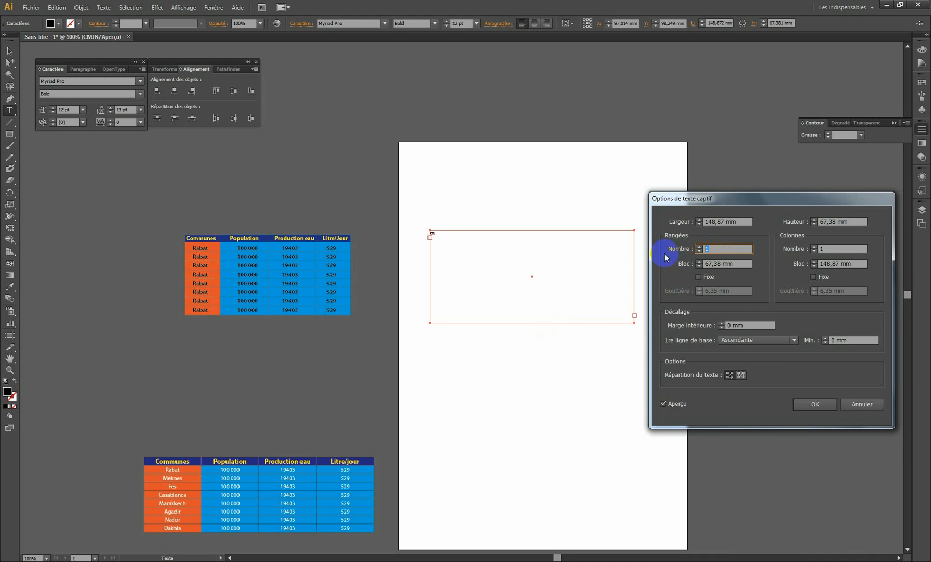
click(699, 247)
click(699, 246)
click(699, 247)
click(699, 247)
click(699, 246)
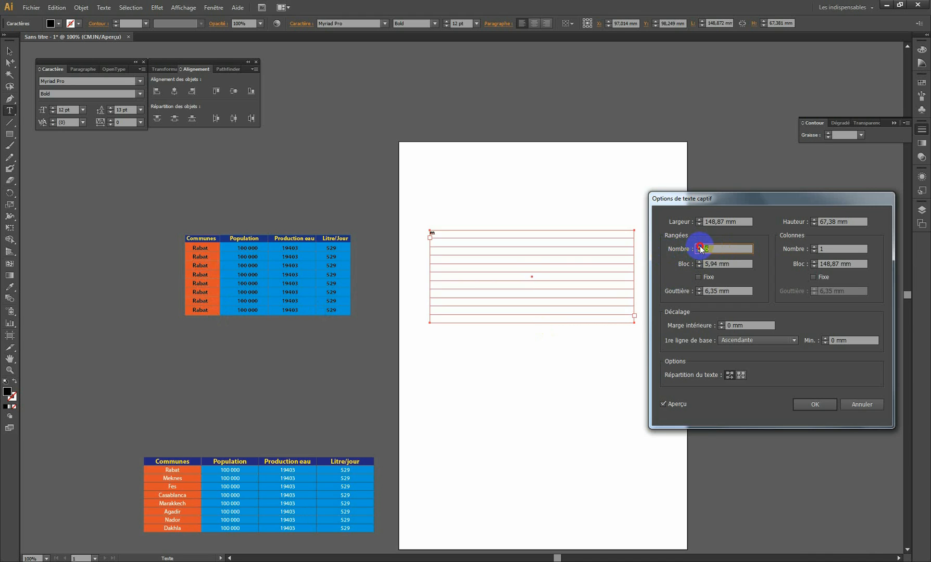
click(699, 247)
click(699, 247)
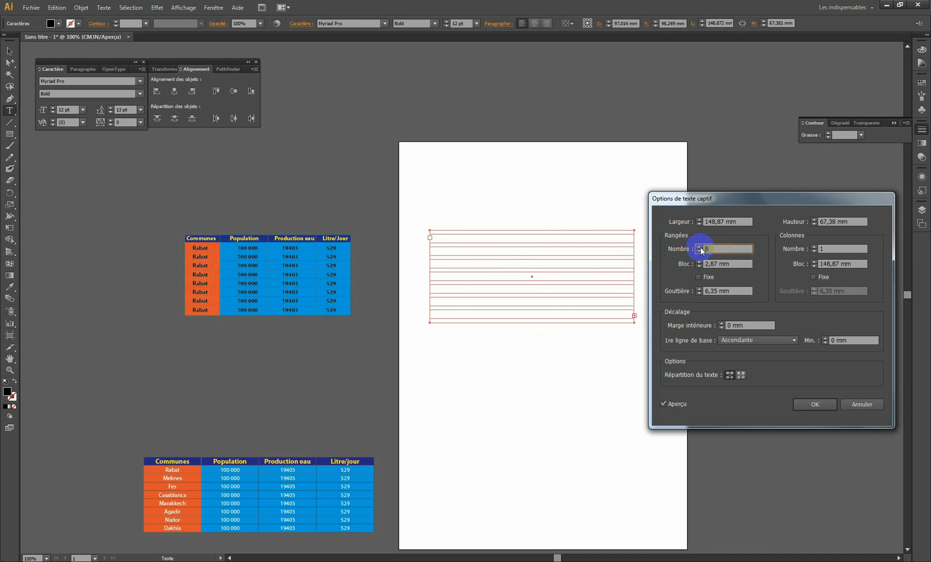
click(699, 247)
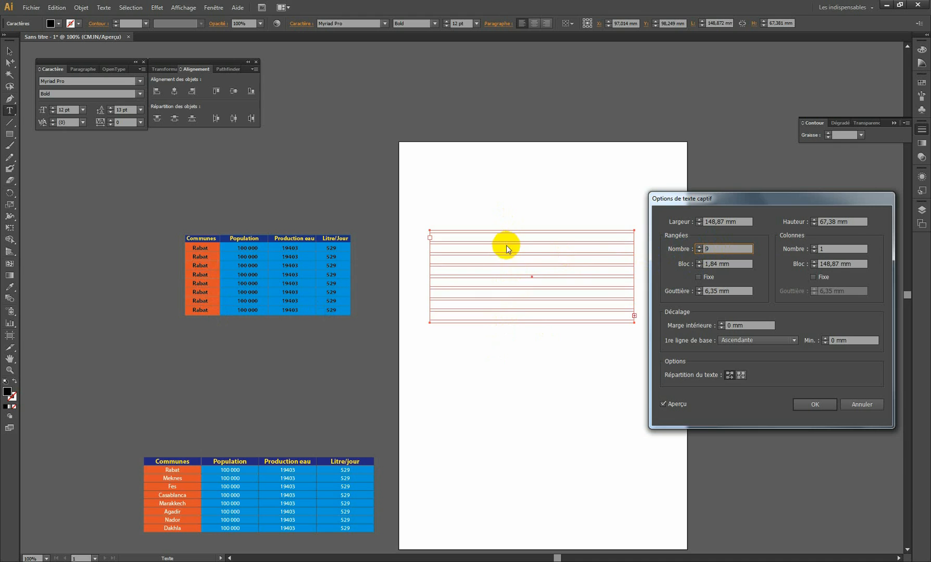
Set the gutter between the rows to 0 mm.
click(698, 279)
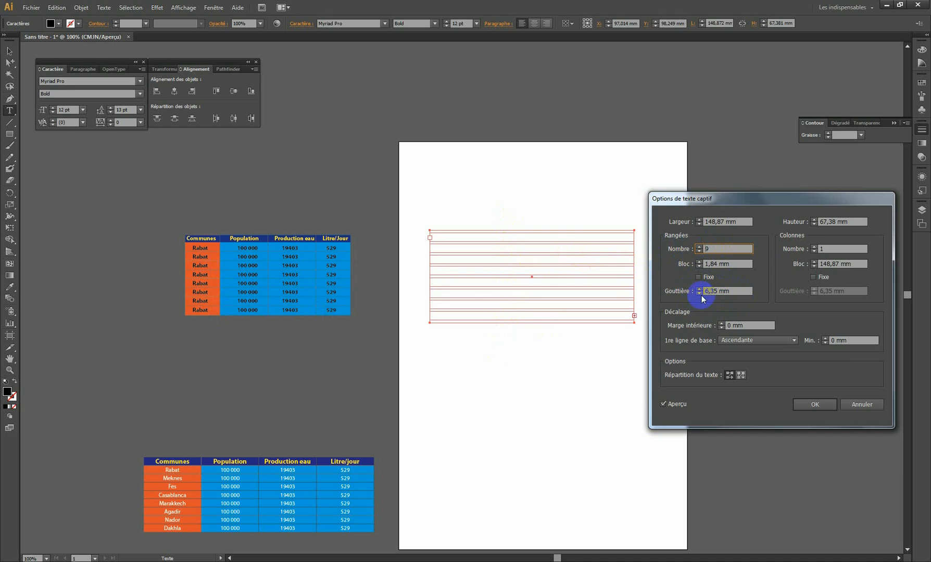
click(700, 293)
click(699, 293)
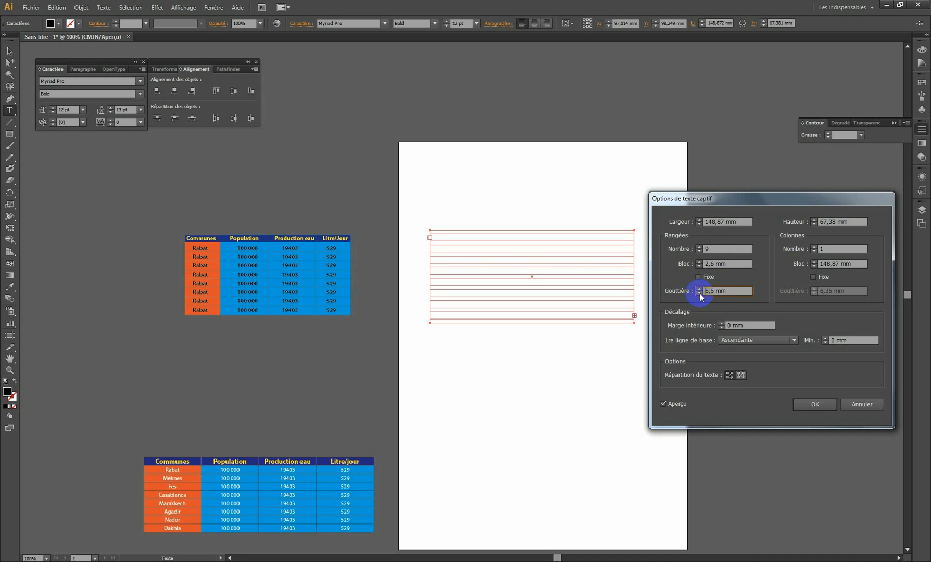
drag(729, 292, 652, 294)
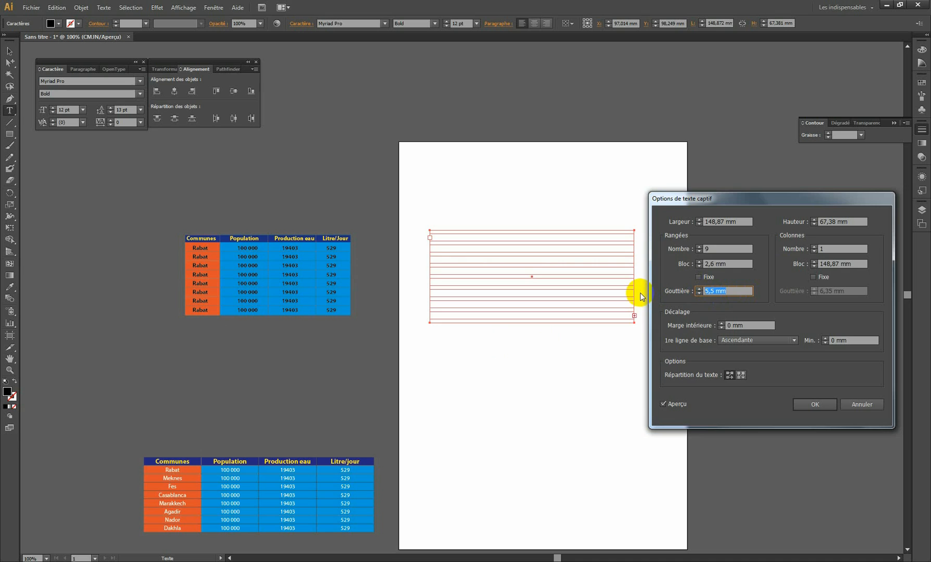
text(0)
click(743, 264)
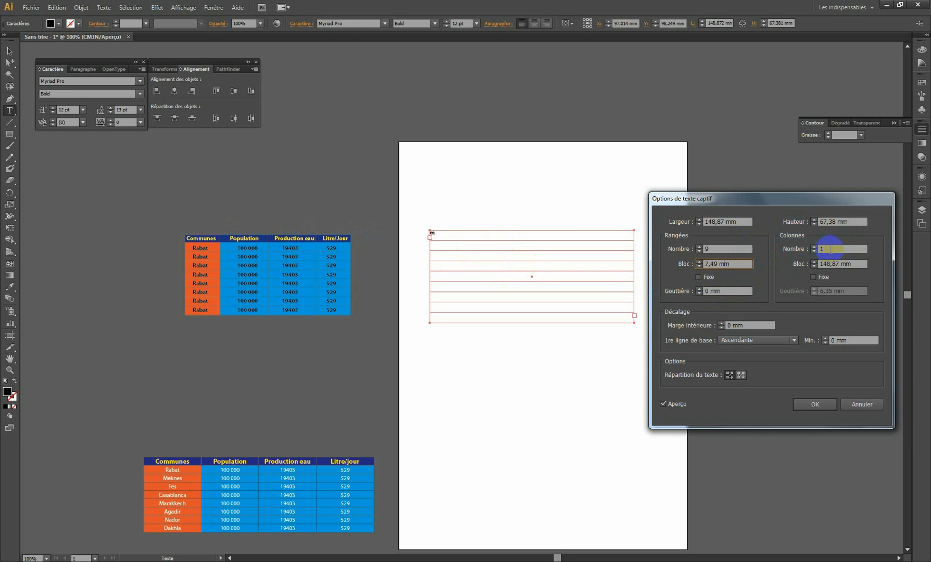
Divide the text frame into 4 columns with a 0 mm gutter and apply the area type options.
click(814, 250)
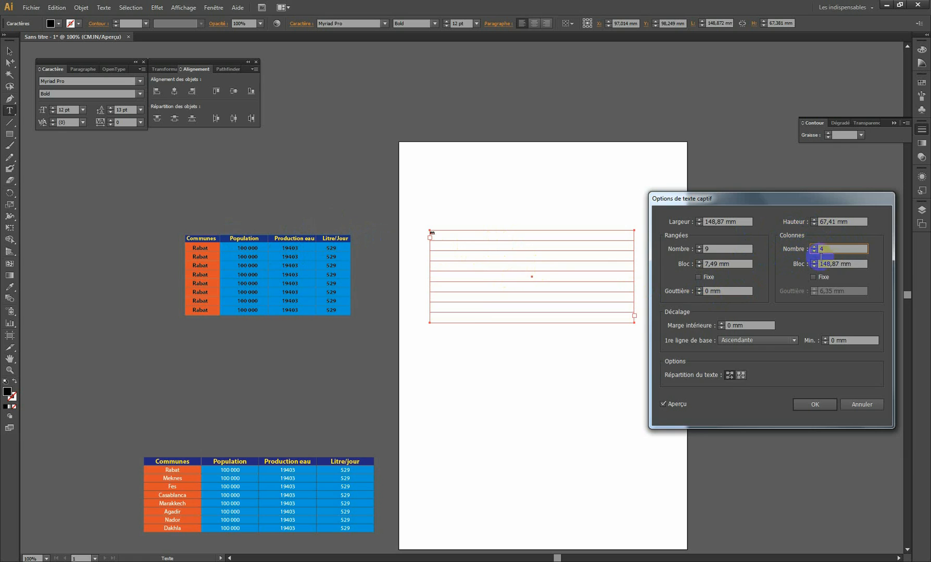
key(Tab)
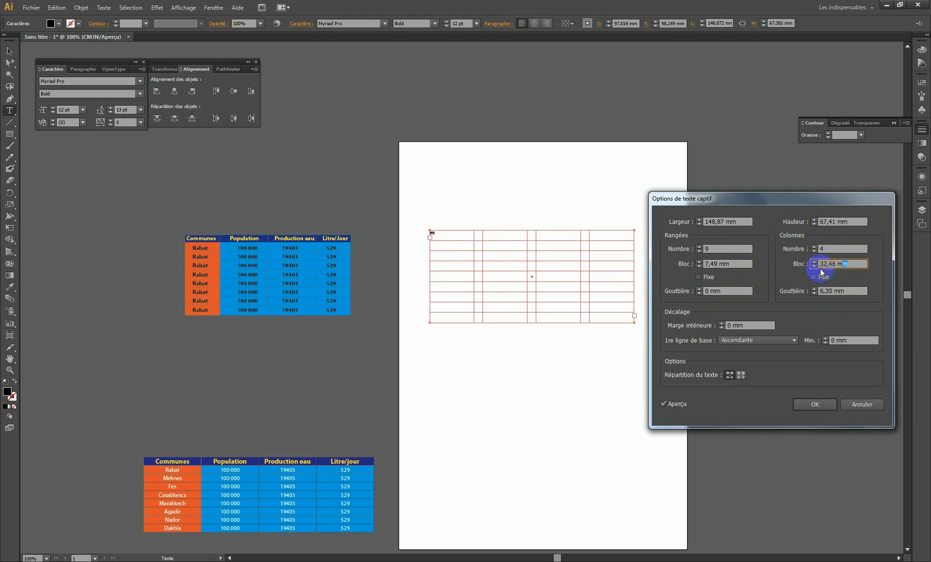
click(815, 294)
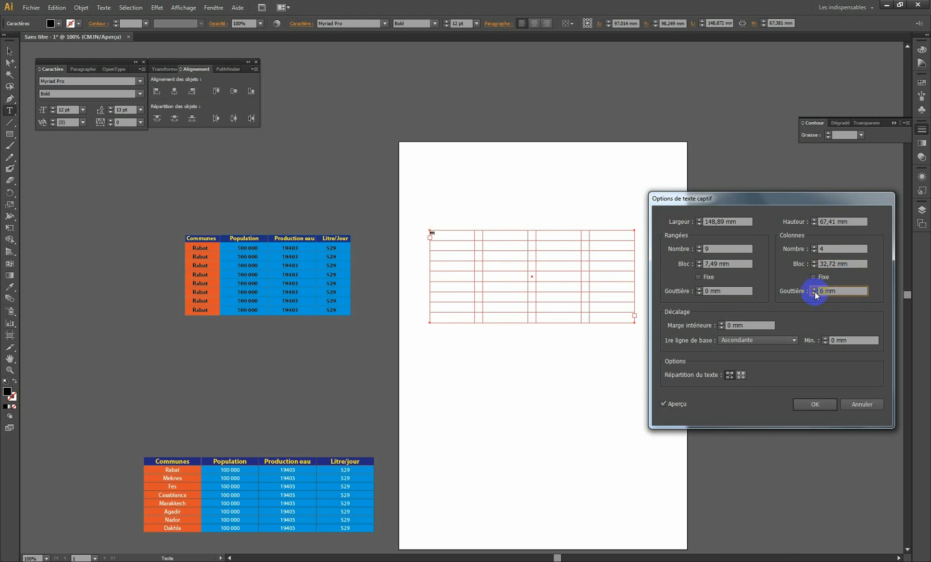
click(814, 294)
click(814, 293)
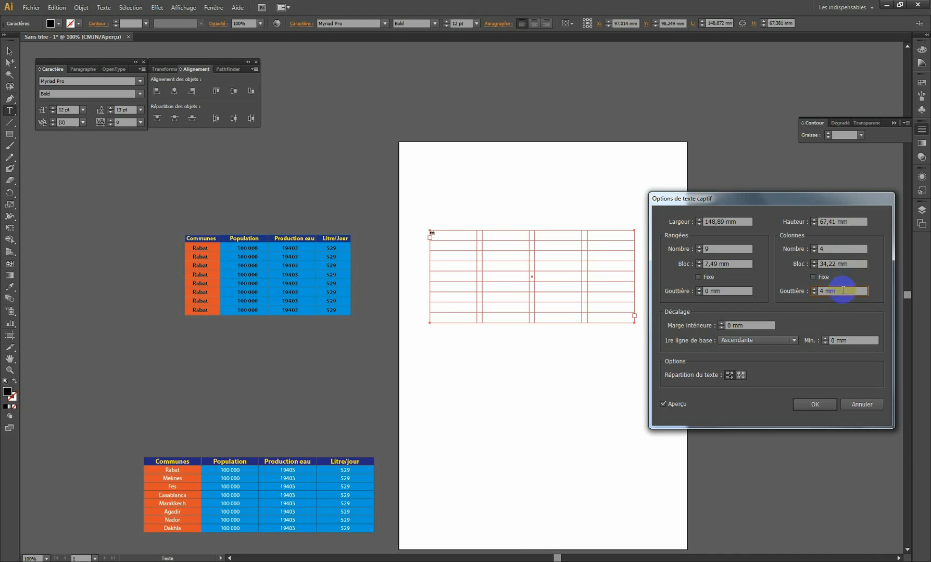
drag(843, 290, 770, 291)
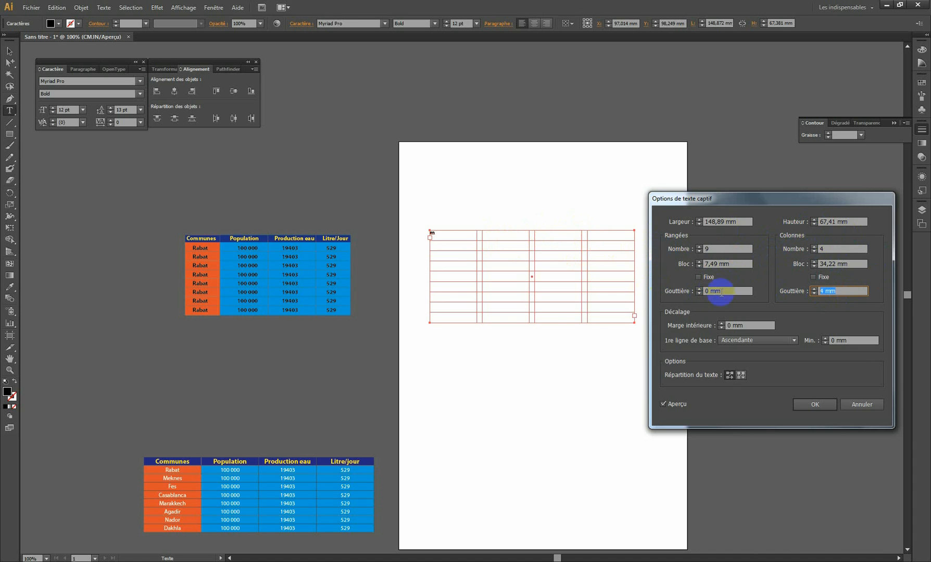
drag(842, 294, 789, 288)
text(0)
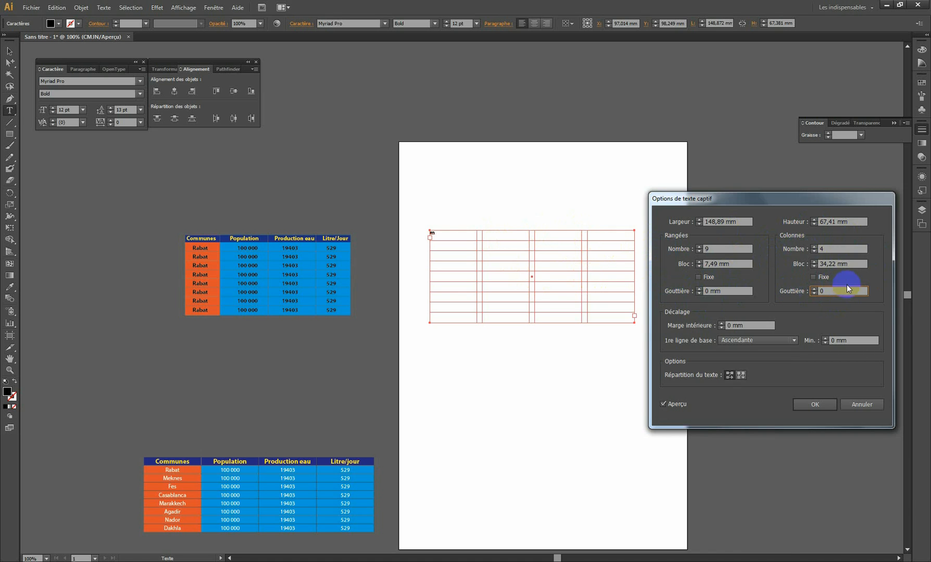
click(851, 264)
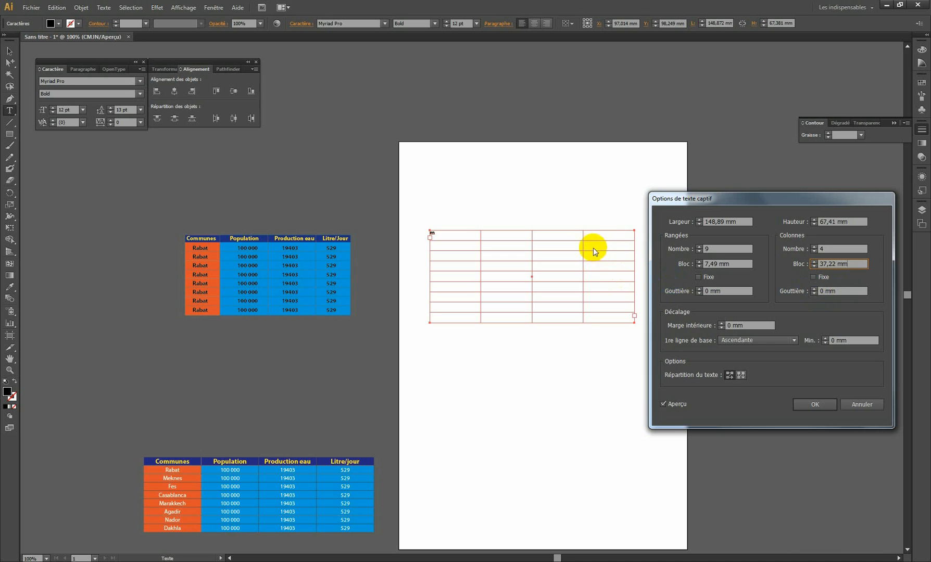
click(716, 291)
click(729, 375)
click(829, 409)
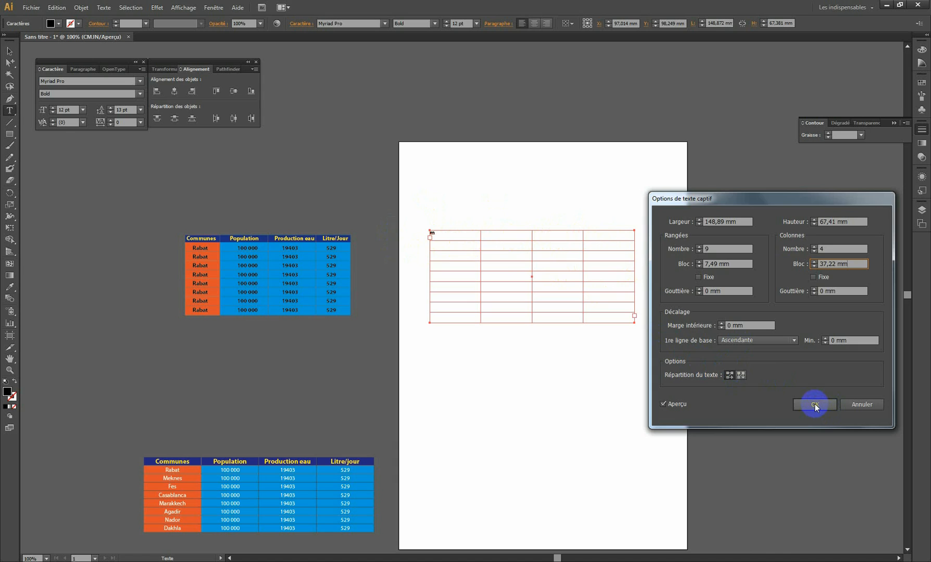
click(815, 406)
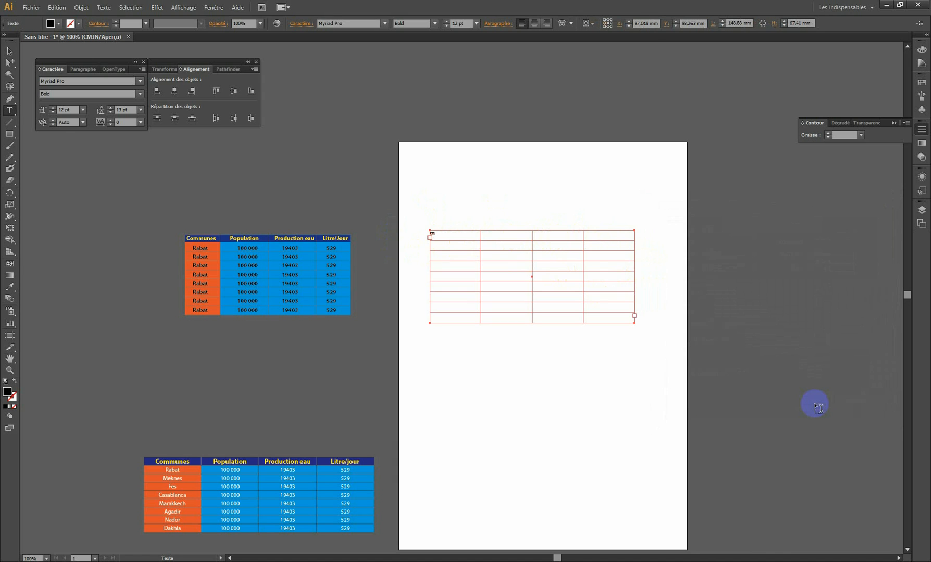
Move the gridded text frame up, closer to the upper edge of the page.
click(8, 52)
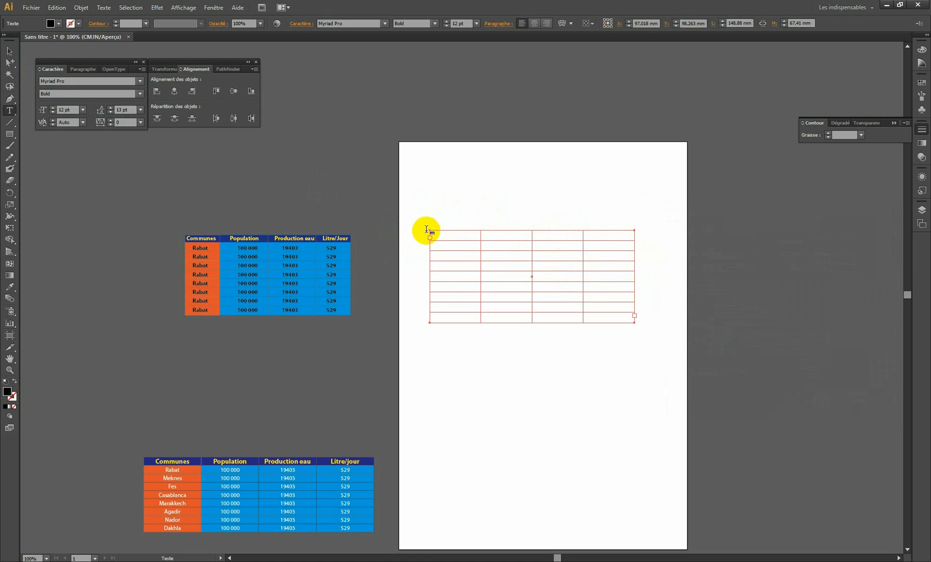
click(9, 52)
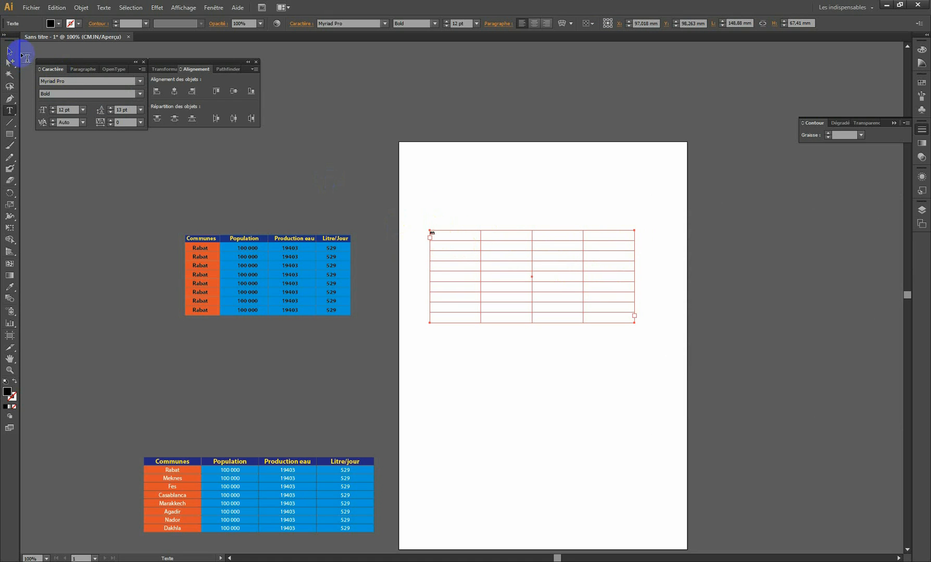
drag(432, 232, 429, 173)
Draw a second text frame about 159 × 74 mm below the first one and open its area type options.
click(9, 111)
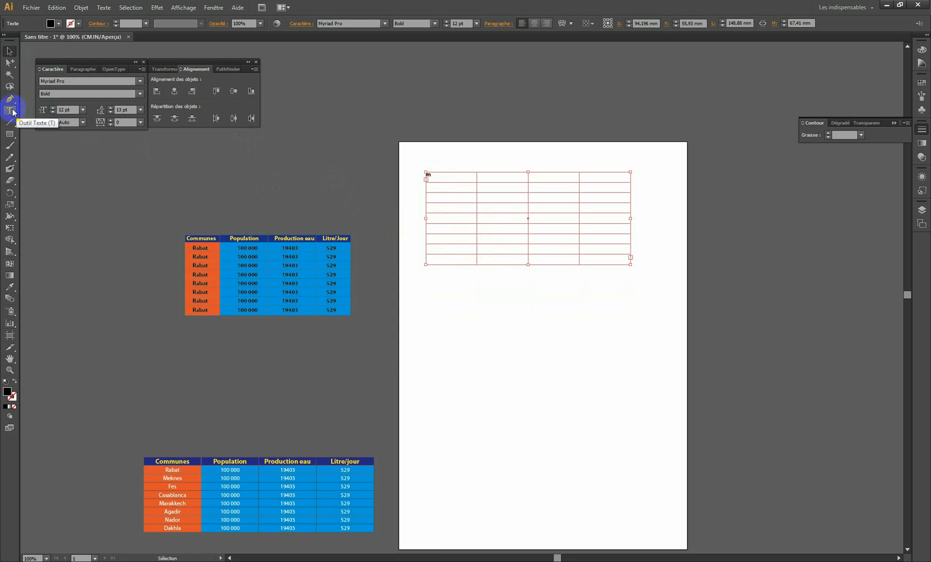
drag(426, 282, 645, 386)
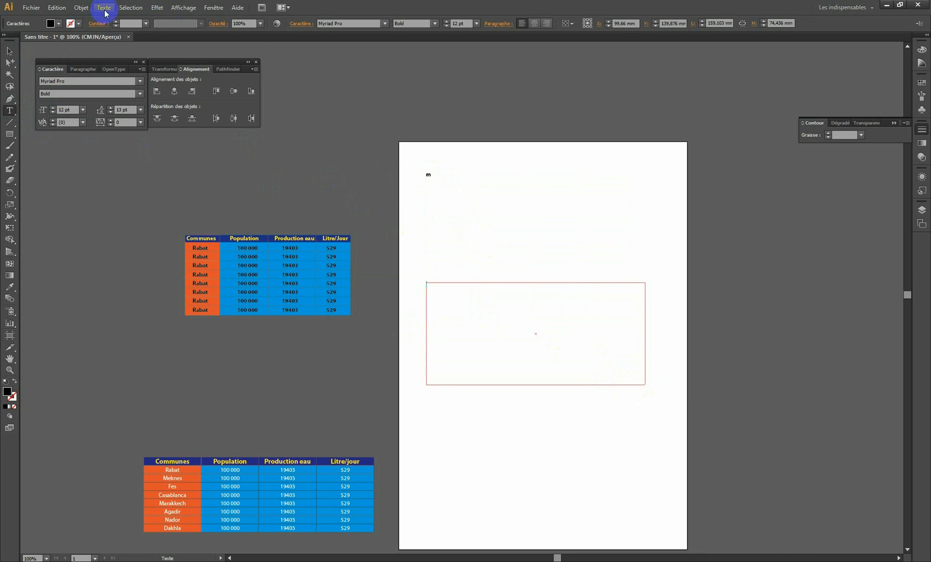
click(103, 7)
click(134, 72)
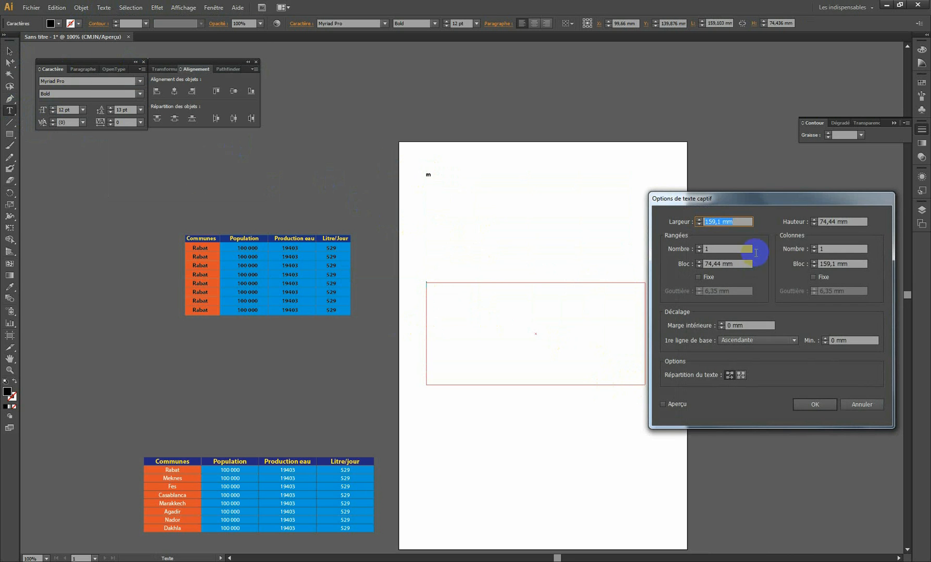
Divide the second text frame into 9 rows and 4 columns.
text(9)
key(Tab)
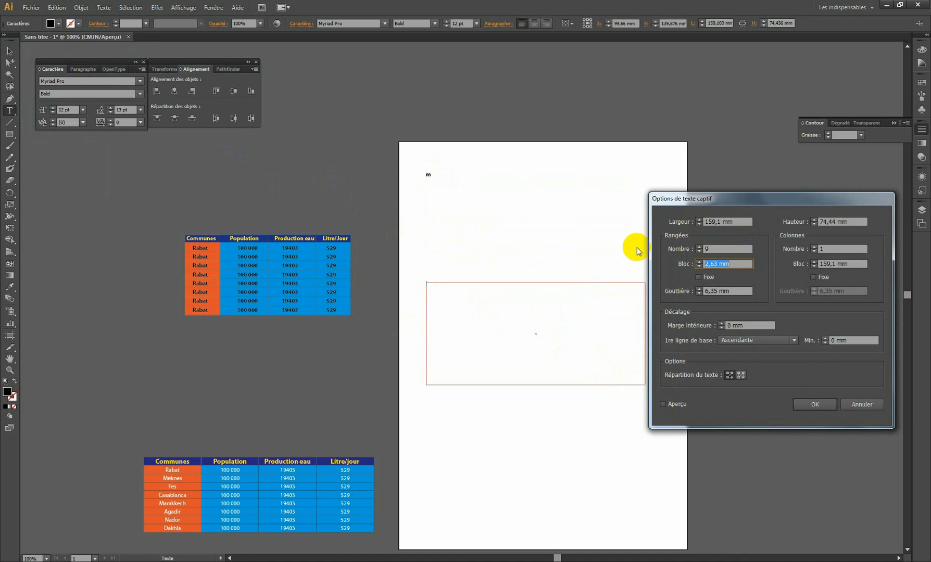
click(833, 249)
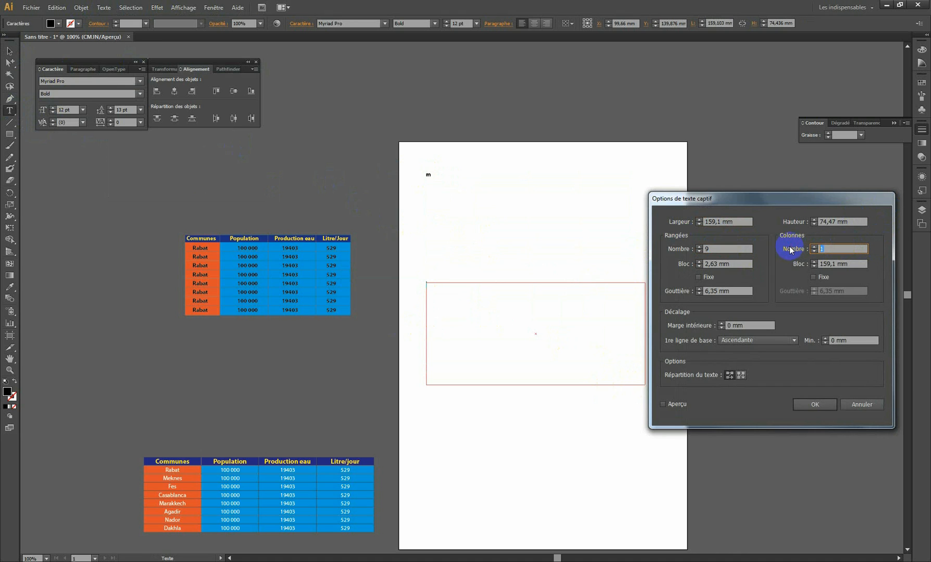
text(4)
Set the second frame's row and column gutters to 0 mm, apply the area type options and deselect the frame.
click(714, 291)
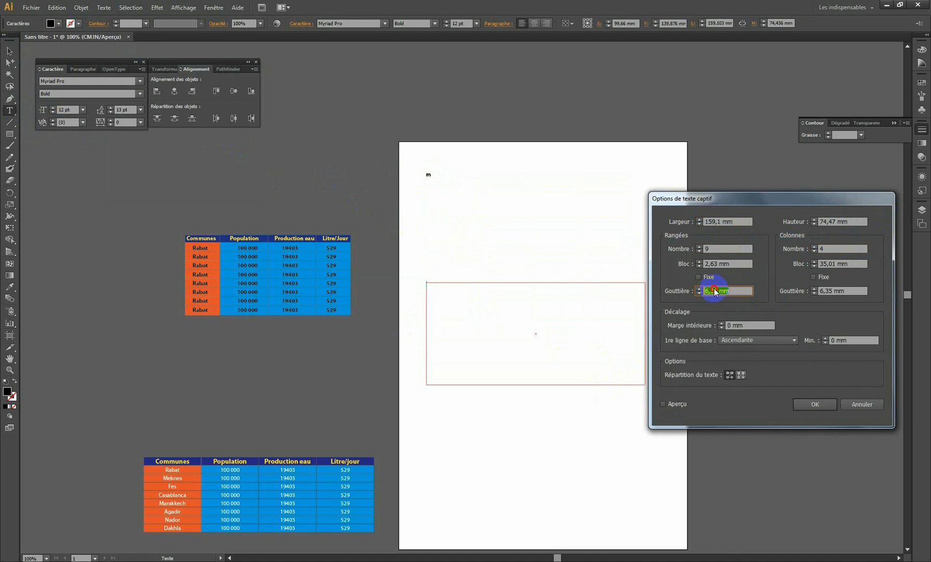
text(0)
key(Tab)
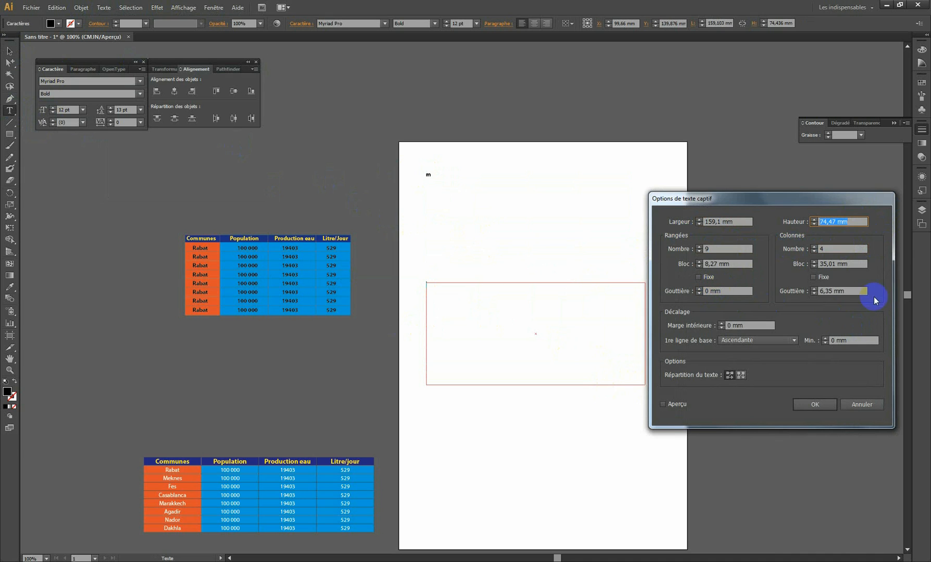
click(854, 291)
text(0)
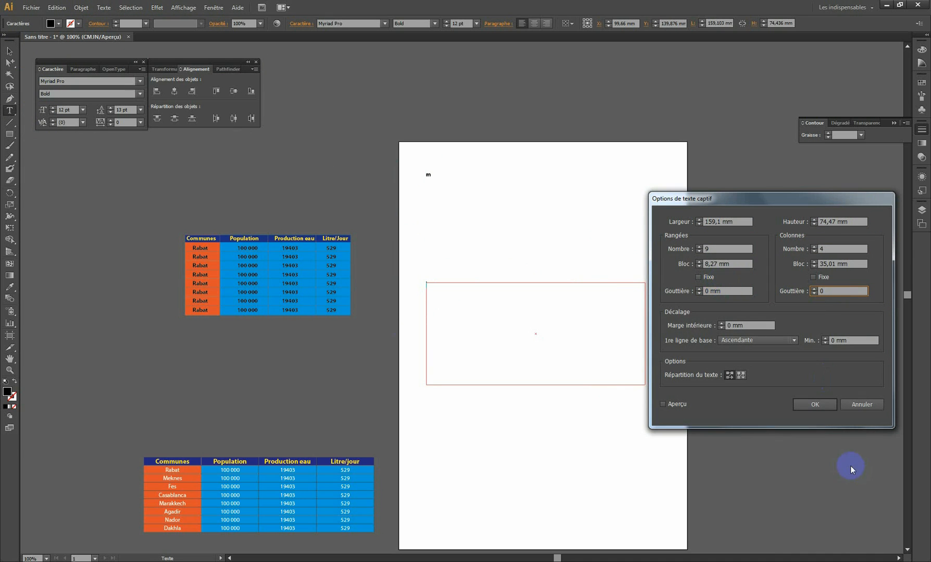
click(814, 404)
click(9, 51)
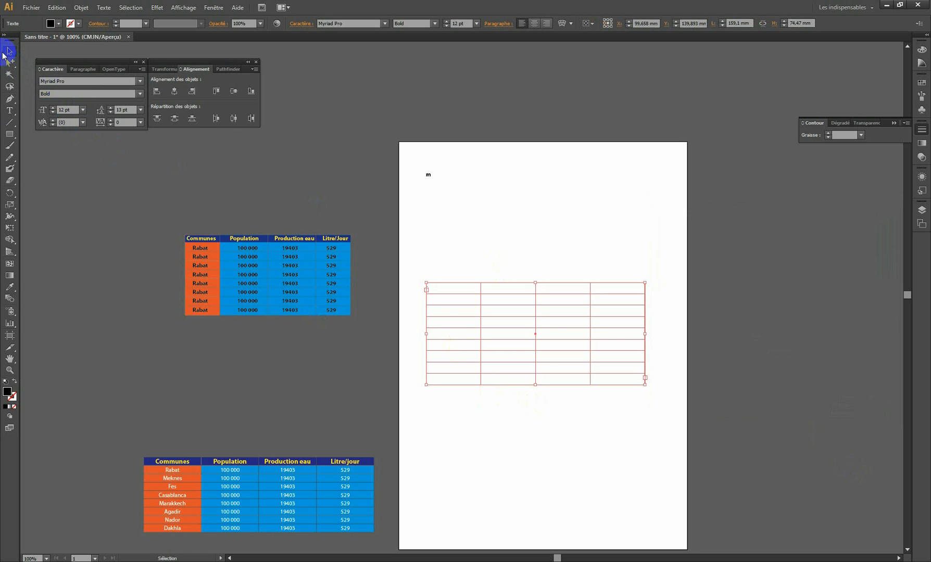
click(544, 438)
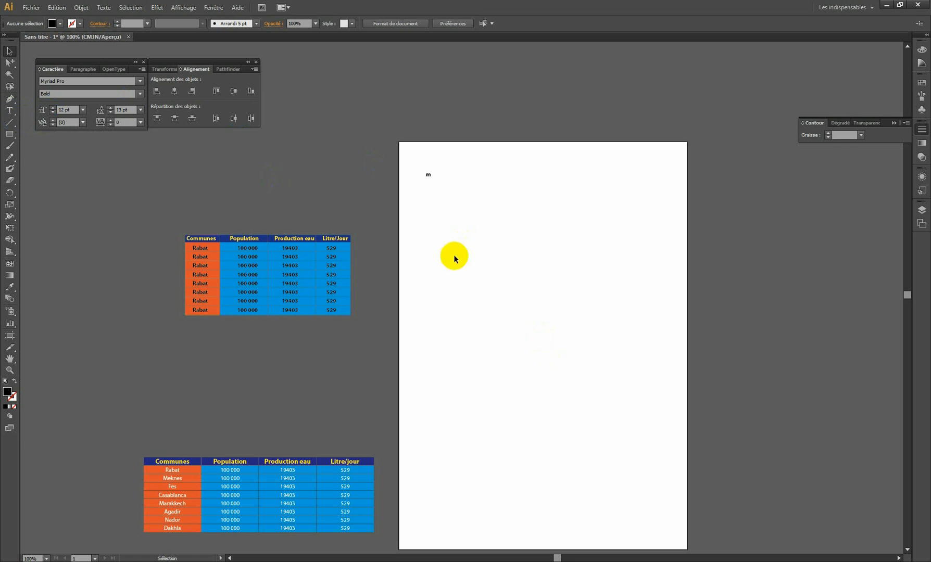
Select all the objects to reveal both gridded text frames and clear the selection.
drag(312, 64, 735, 369)
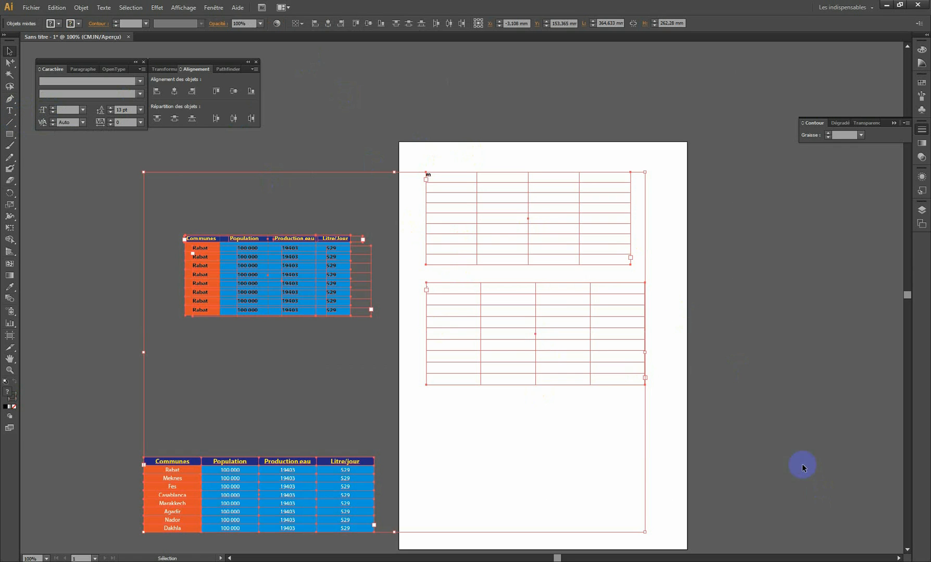
click(619, 272)
click(803, 357)
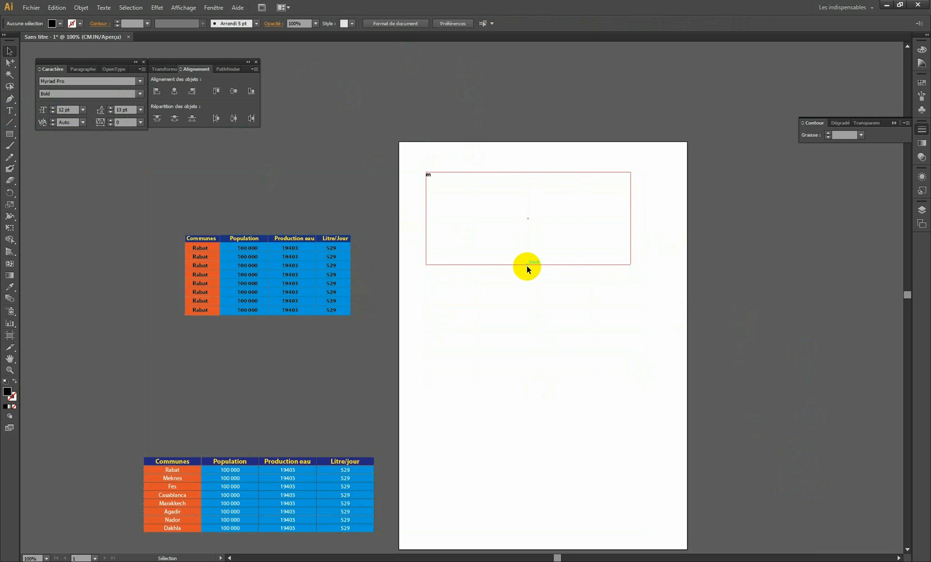
Use outline view to locate and inspect the second text frame, and return to preview.
click(185, 8)
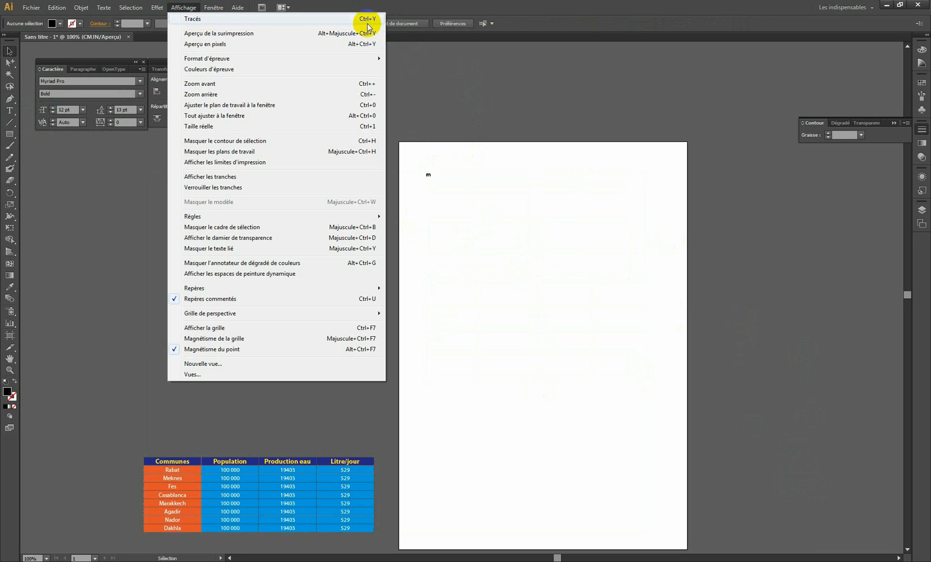
click(194, 20)
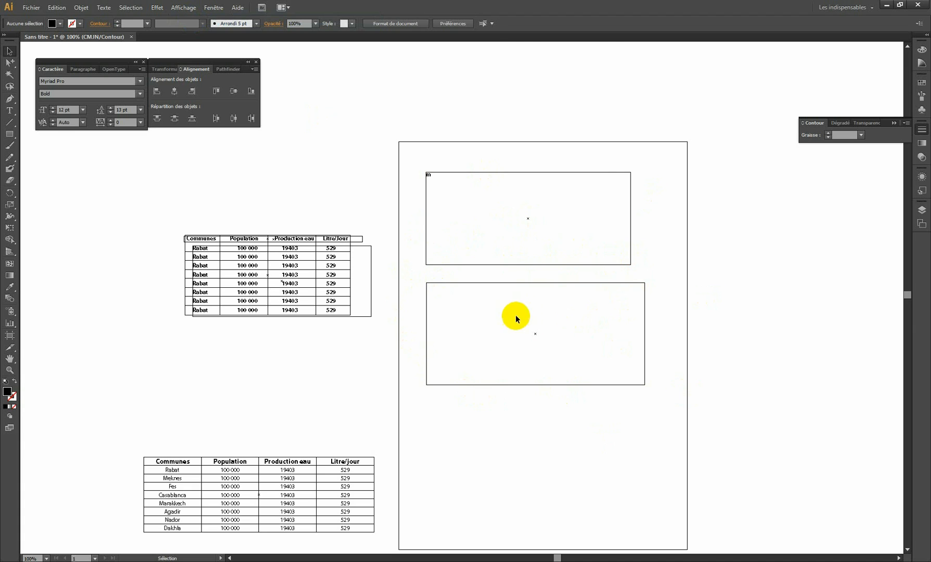
click(450, 281)
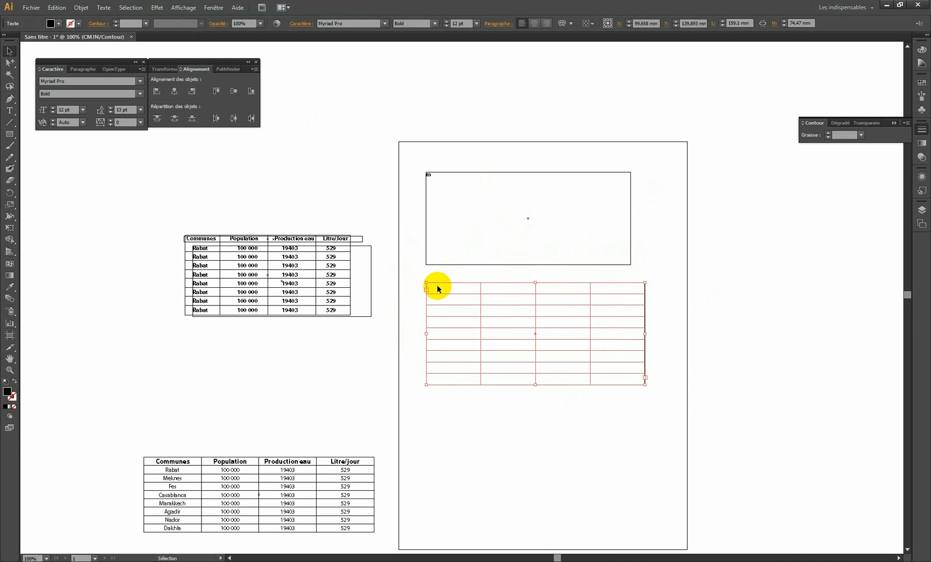
click(688, 315)
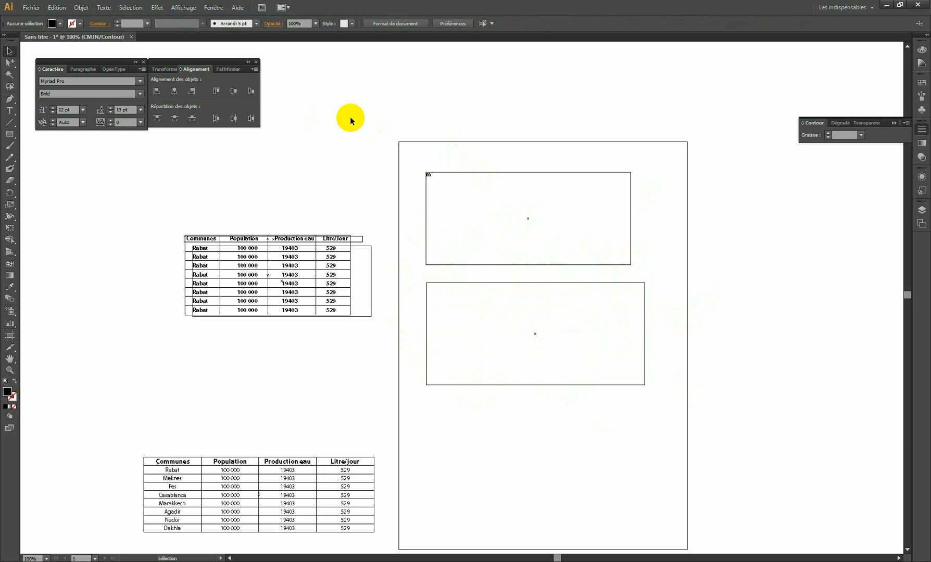
click(182, 8)
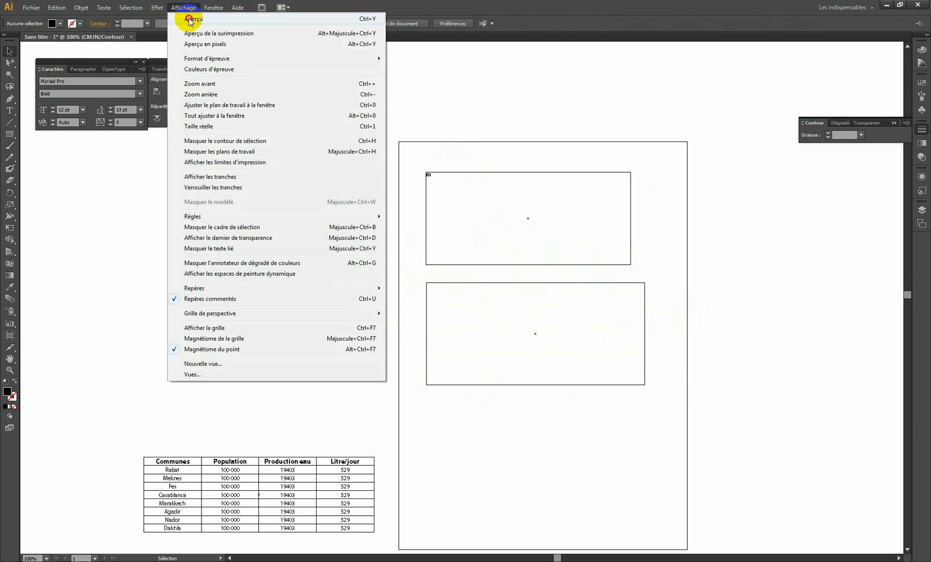
click(189, 20)
Delete the second text frame from the page.
drag(686, 293, 455, 394)
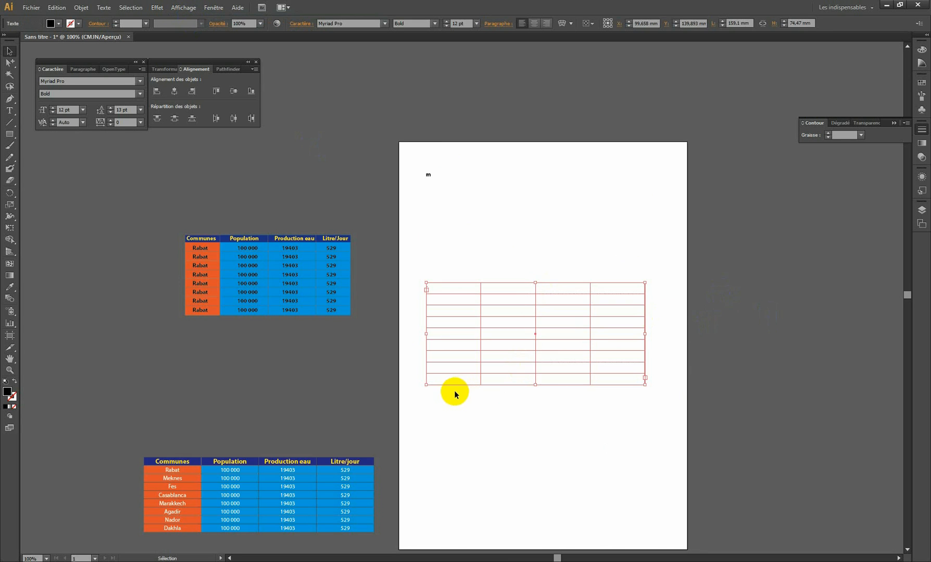
key(Delete)
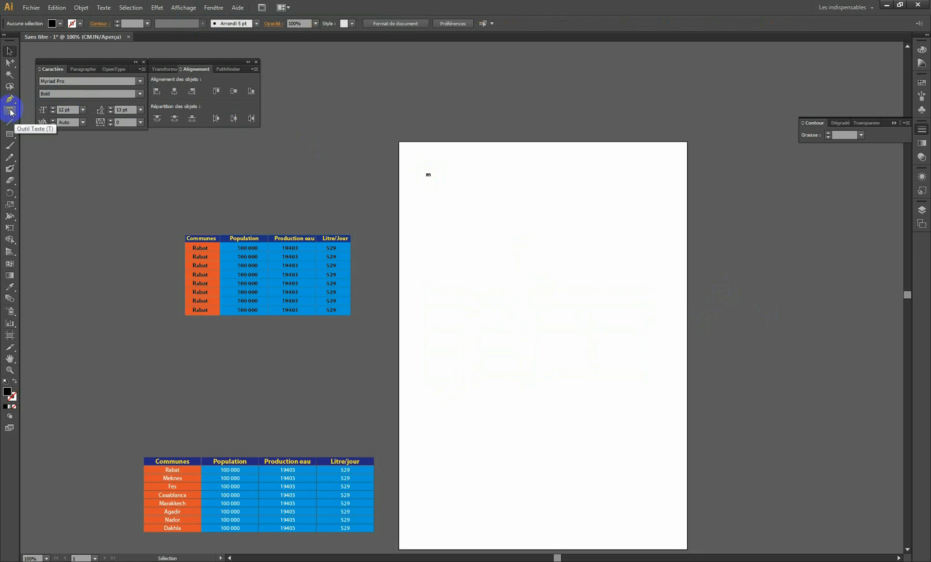
Start editing the text "m" in the remaining frame, locating it in outline view and returning to preview.
click(10, 111)
click(429, 175)
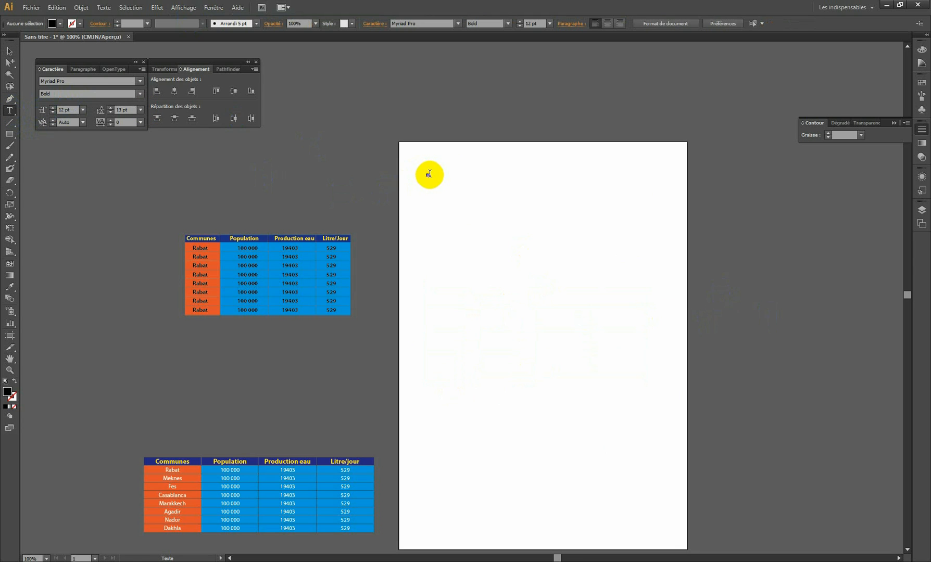
text(m)
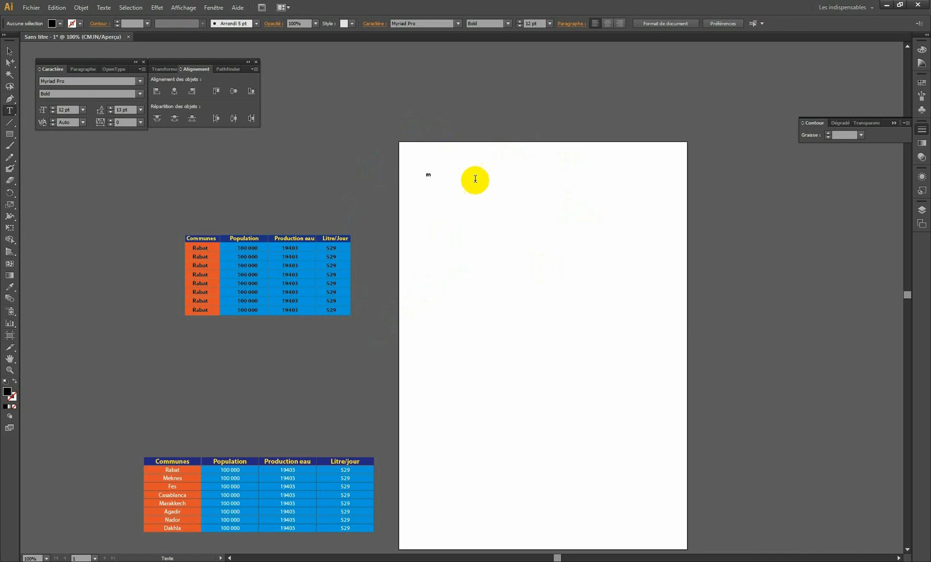
click(185, 8)
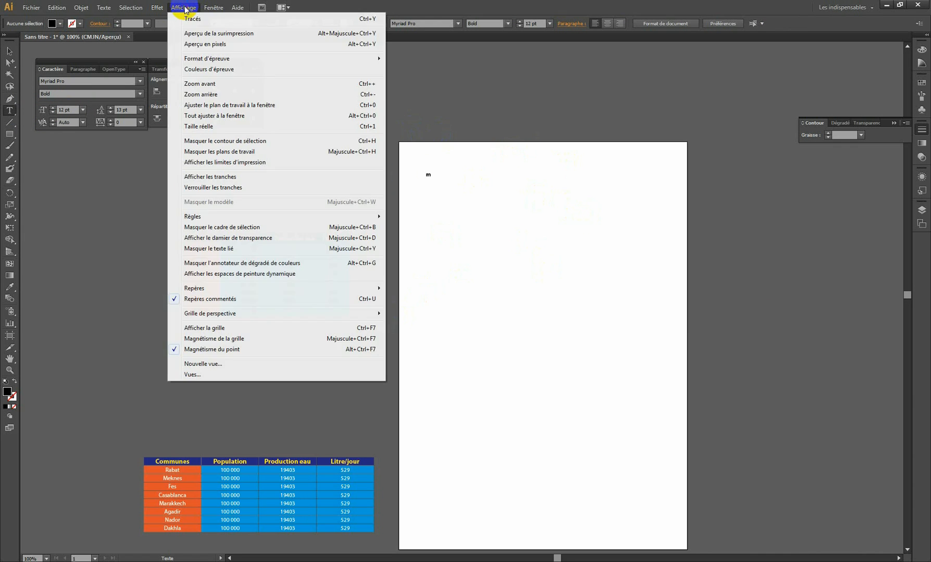
click(188, 19)
double_click(428, 174)
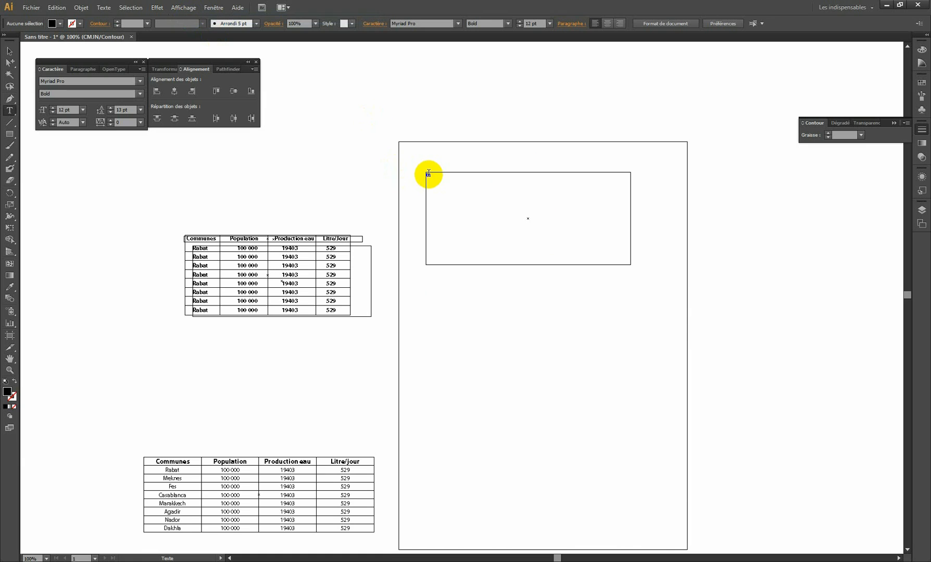
click(427, 176)
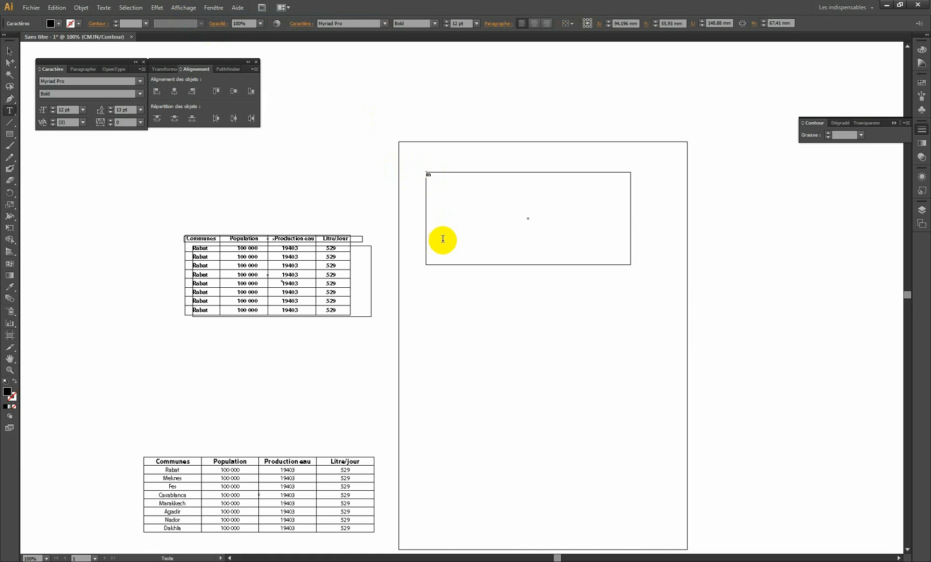
click(184, 7)
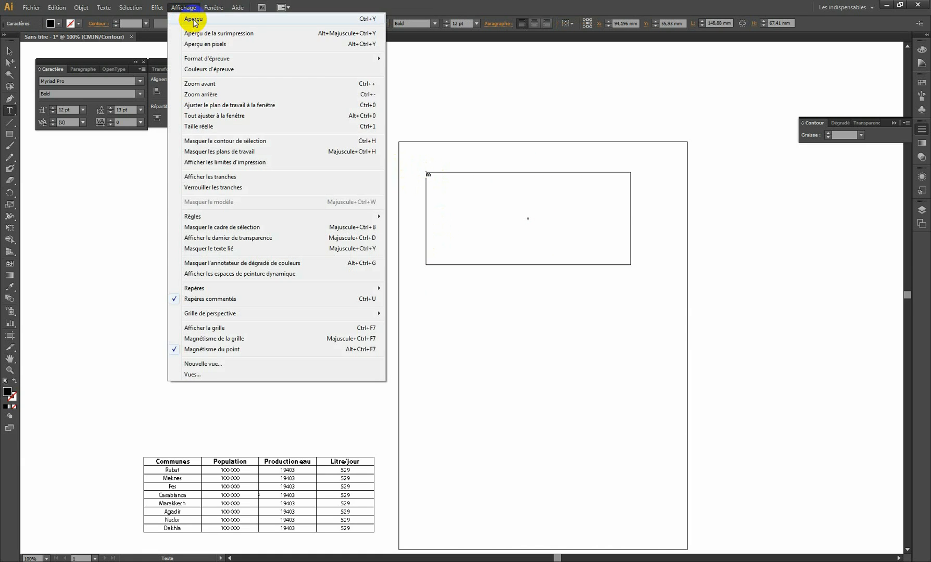
click(194, 19)
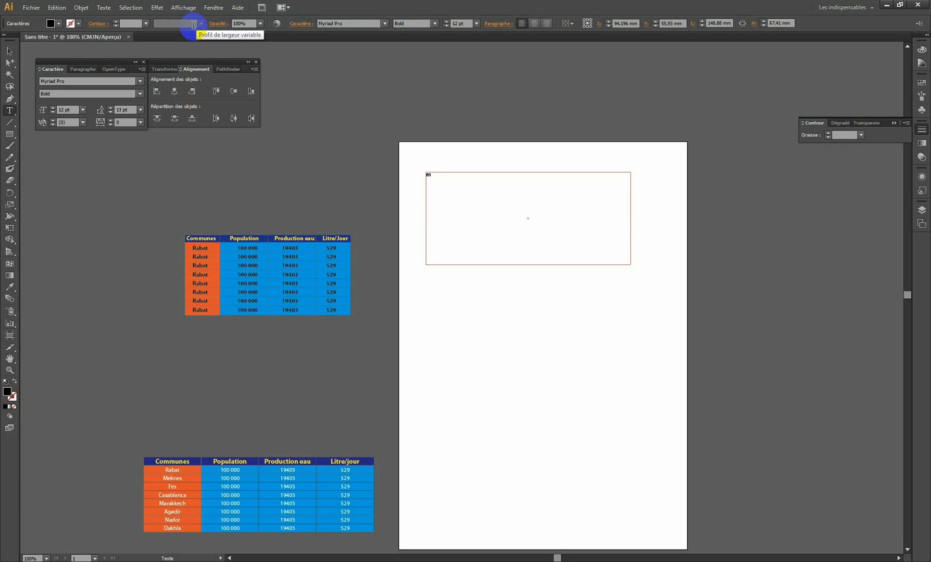
Replace the text "m" with the heading "Communes", followed by a tab and "Po".
double_click(427, 173)
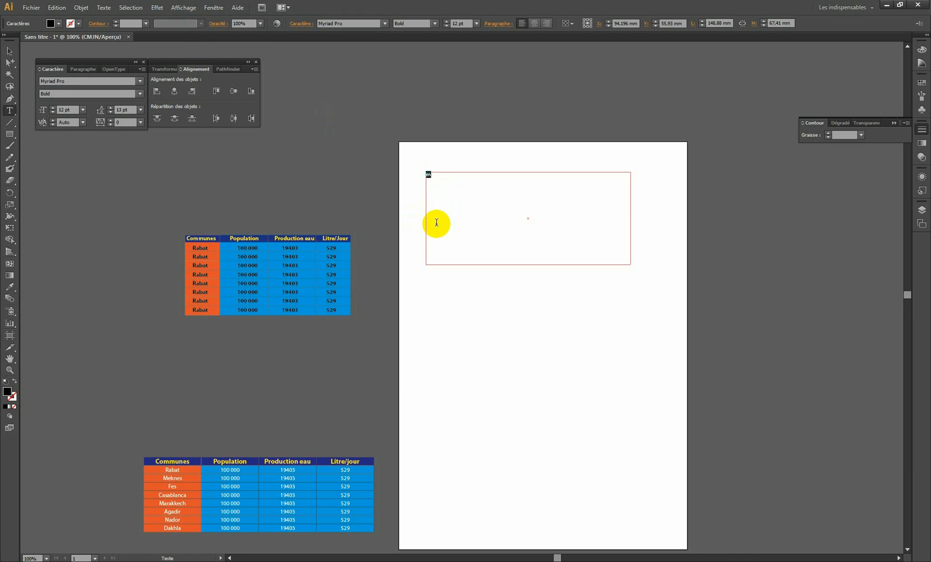
text(Communes)
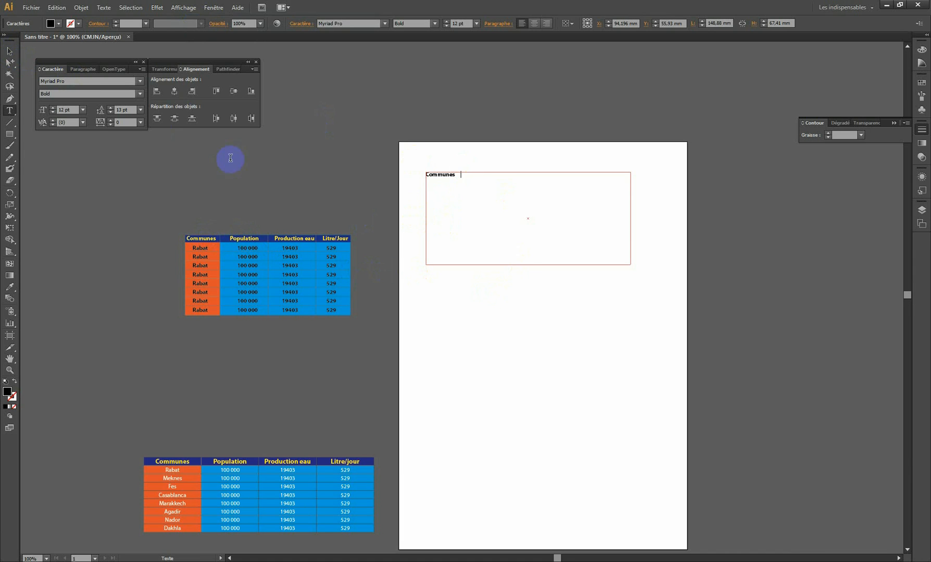
key(Tab)
text(Po)
Check the text against the frame's grid and complete the second heading as "Population".
click(10, 51)
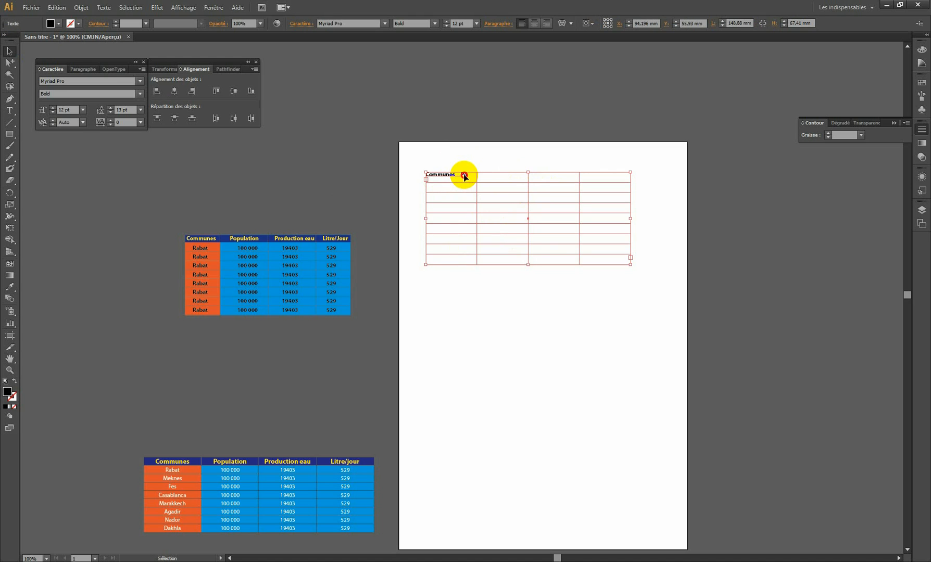
triple_click(465, 176)
click(468, 175)
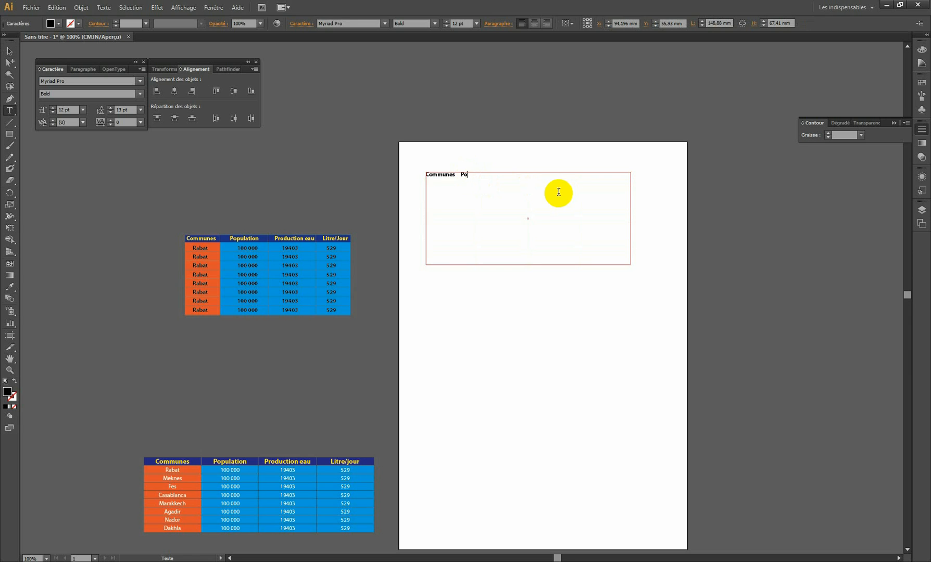
text(pu-lation)
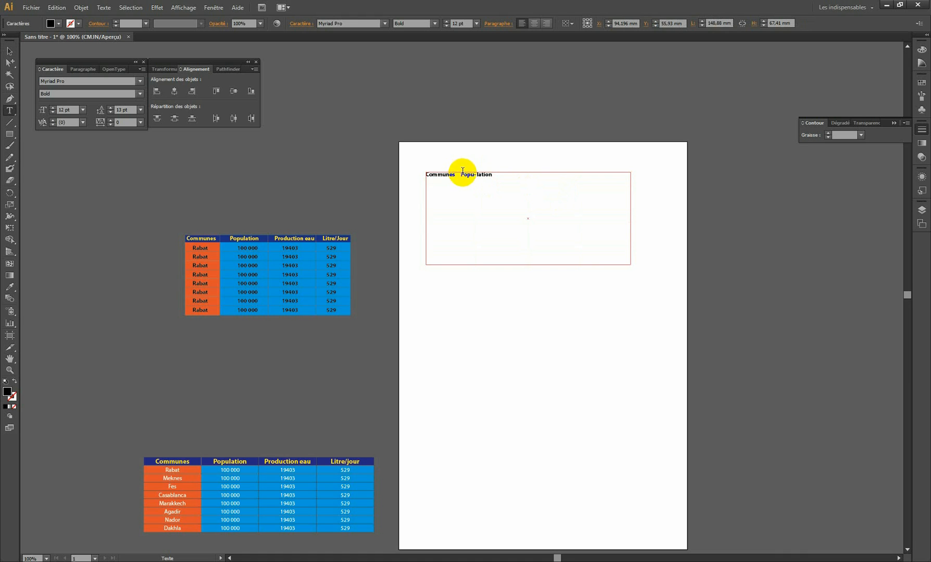
Set the font size of the Communes and Population headings to 13 pt.
click(9, 51)
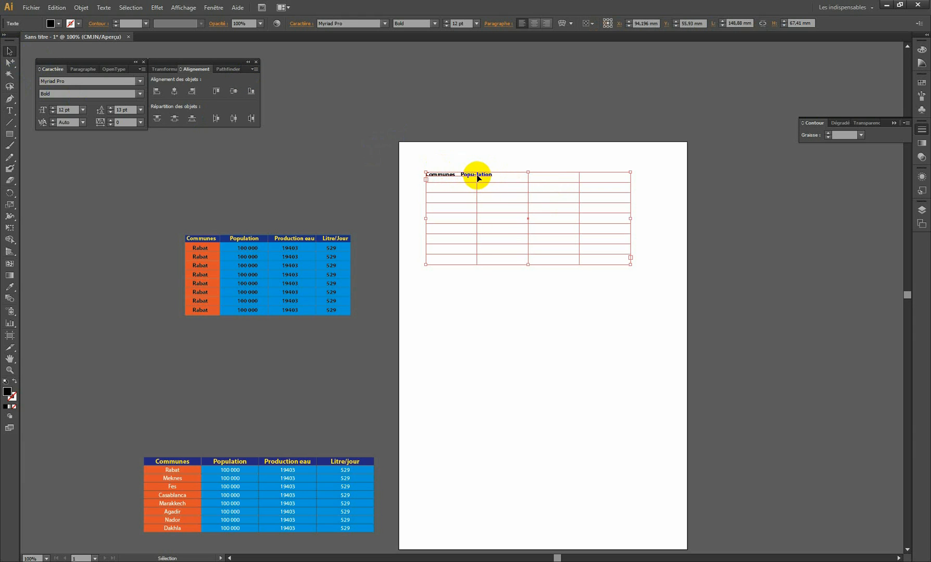
double_click(461, 176)
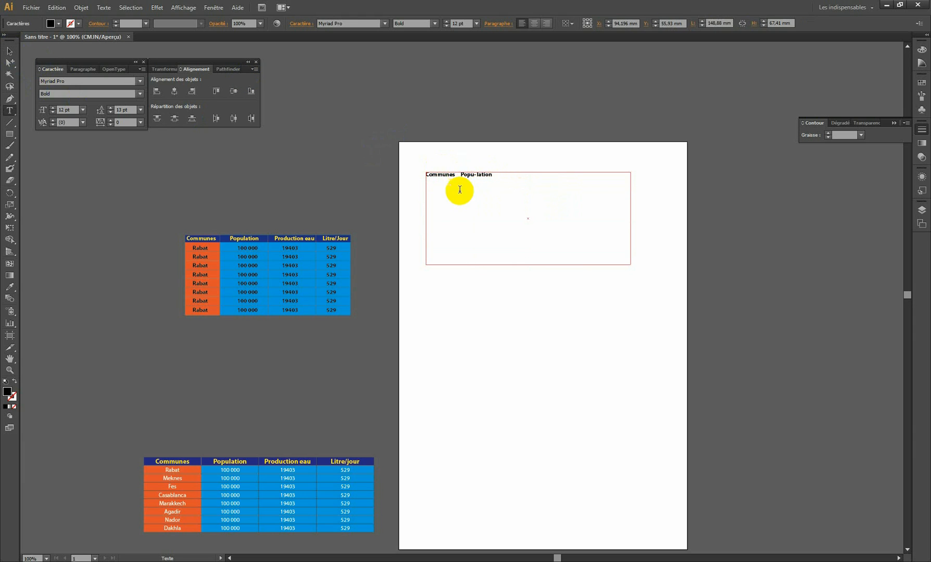
click(426, 174)
drag(427, 175, 638, 183)
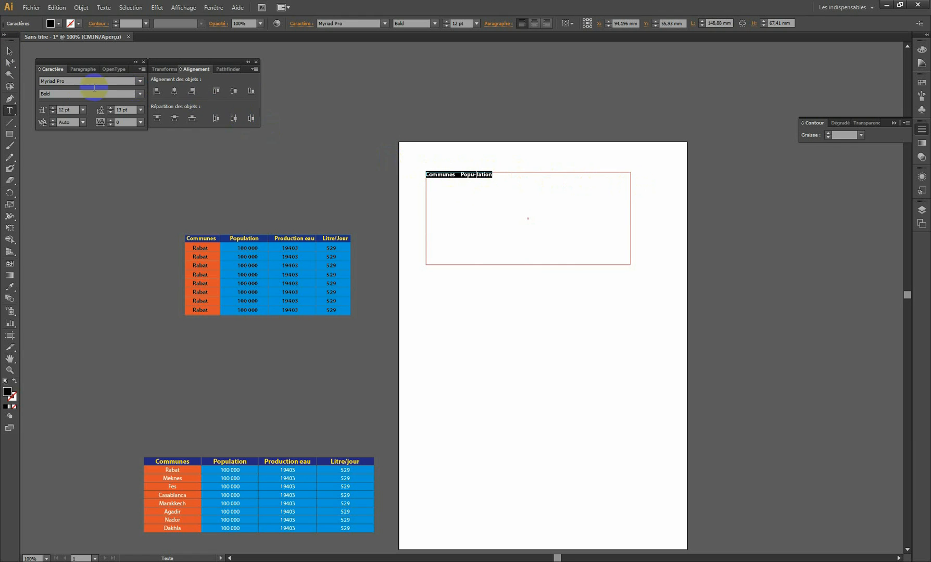
click(53, 107)
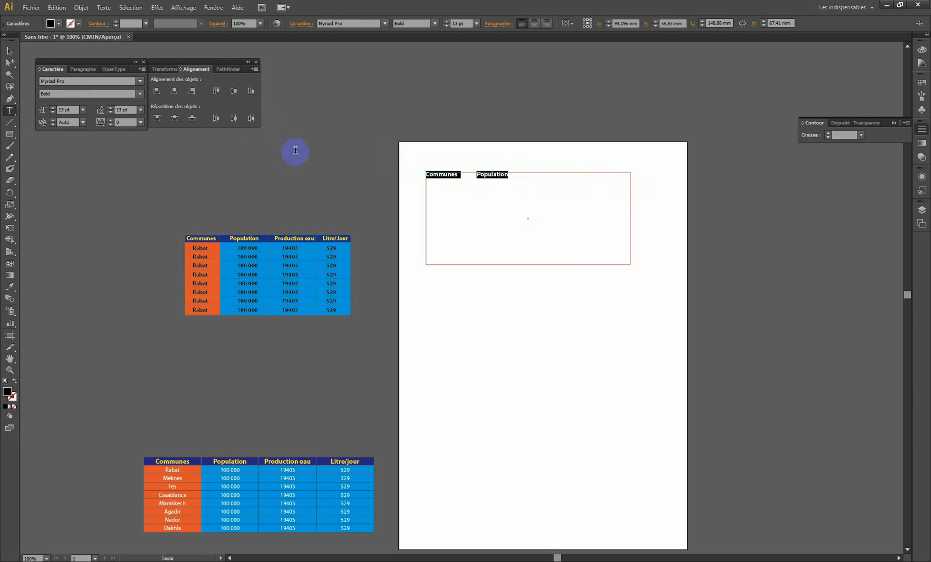
click(509, 179)
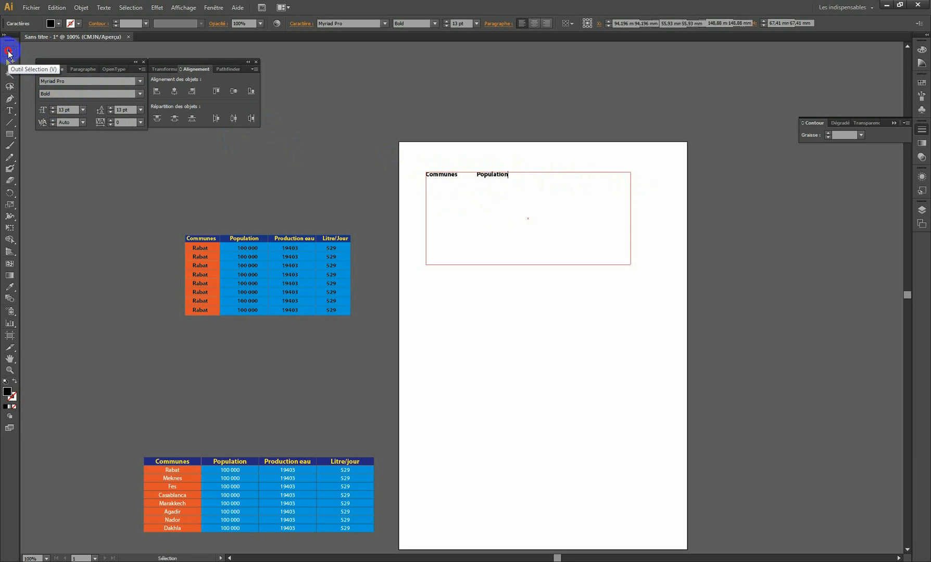
Check the enlarged headings against the frame's grid and return to editing the frame's text.
click(10, 51)
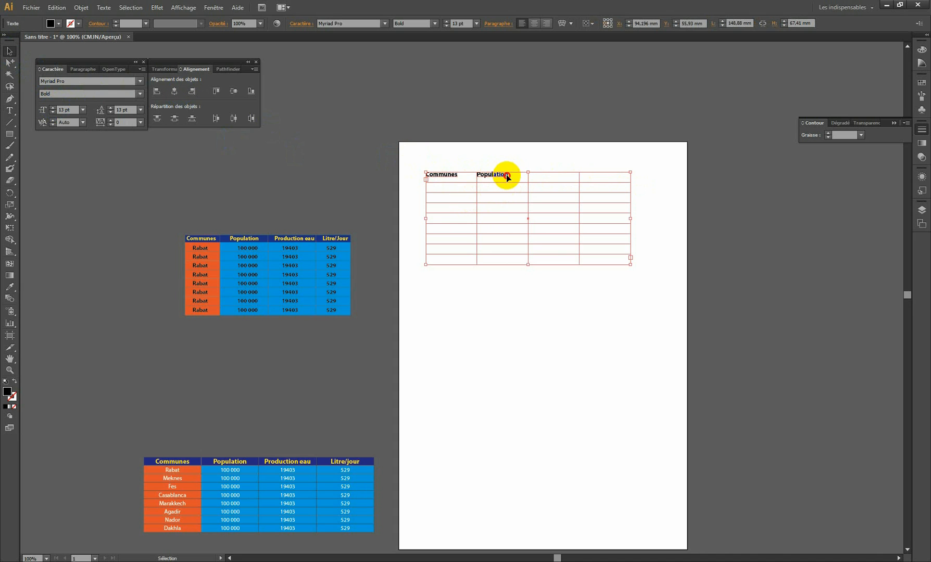
double_click(508, 178)
click(540, 201)
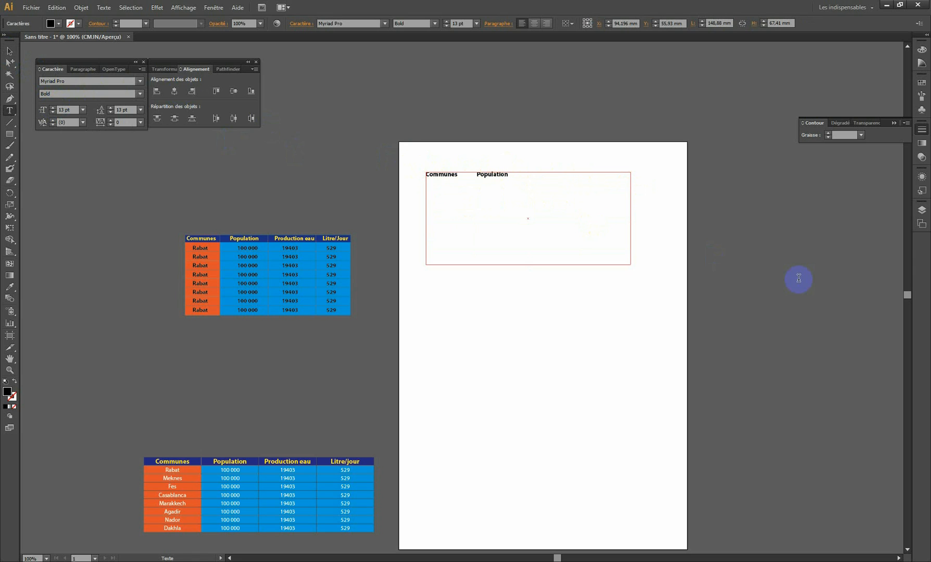
Enter "Production Eau" as the third column heading and check its fit against the frame's grid.
text(Production Eau)
key(Escape)
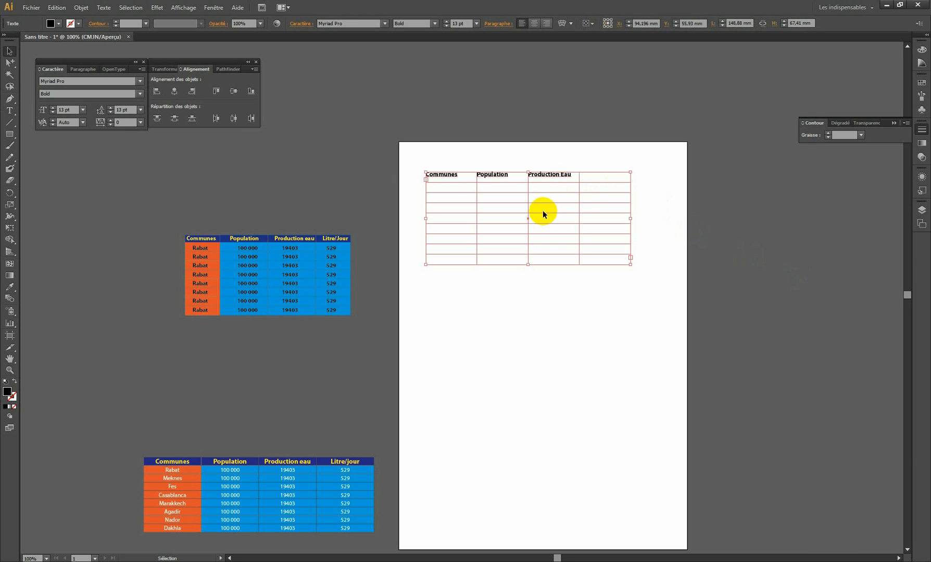
double_click(569, 180)
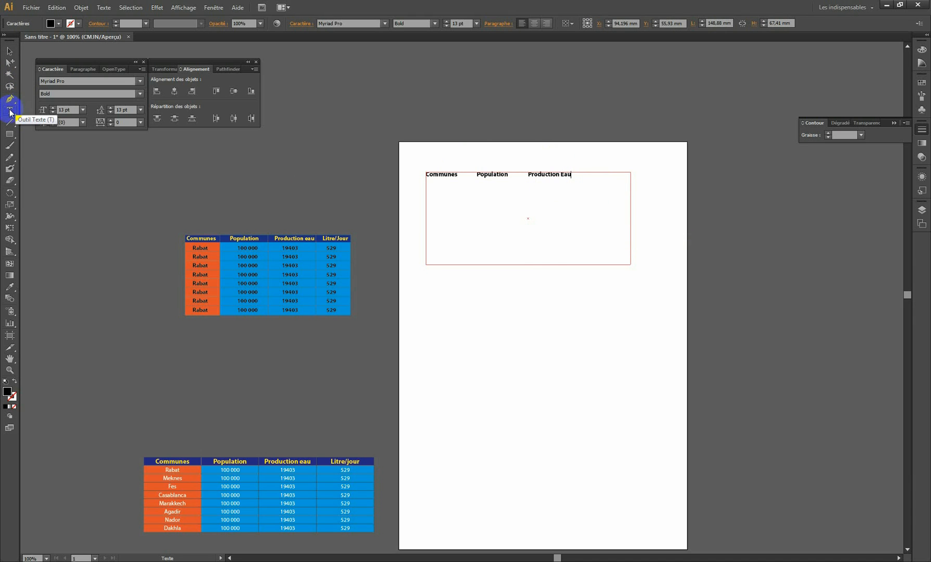
click(571, 179)
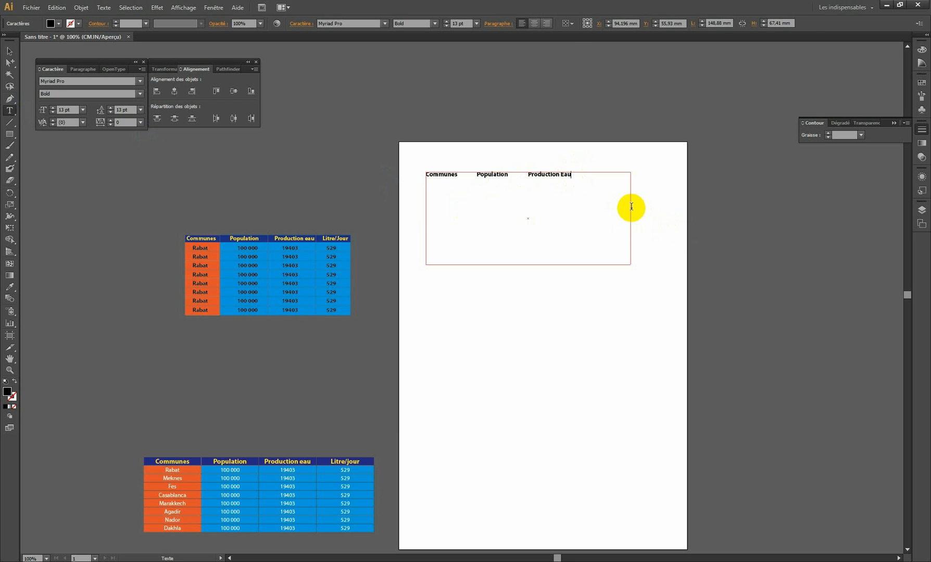
key(Escape)
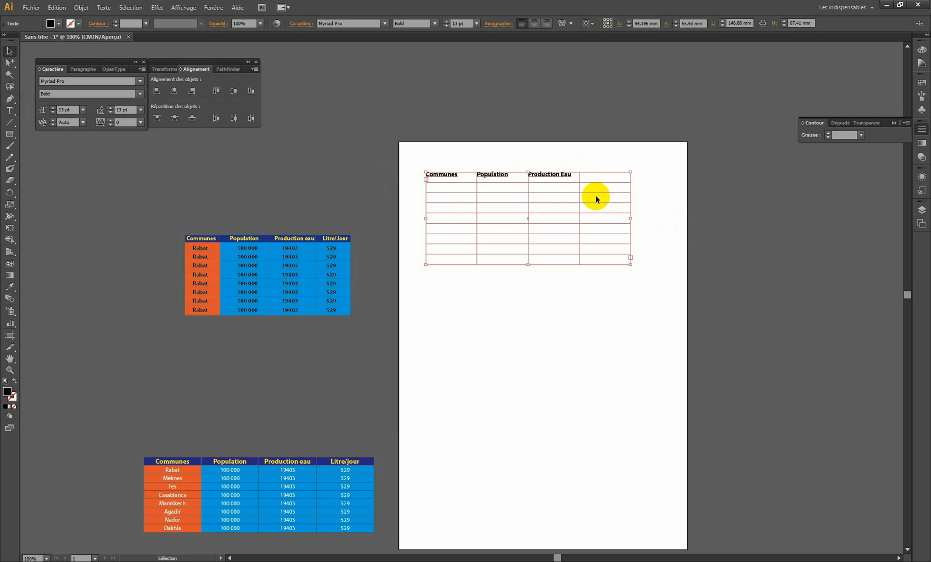
Add "Litre/Jour" as the fourth column heading and check it against the frame's grid.
double_click(559, 176)
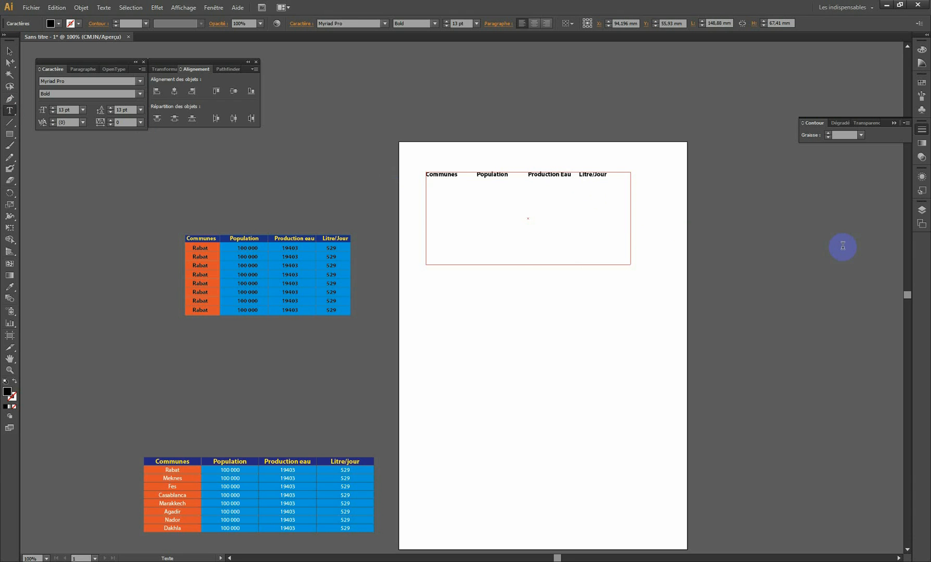
click(9, 51)
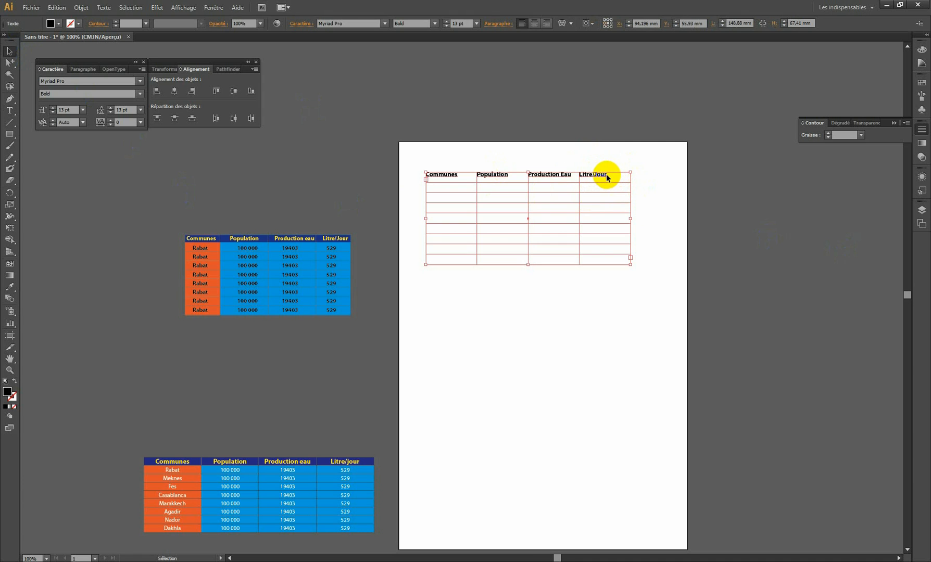
click(607, 177)
click(607, 177)
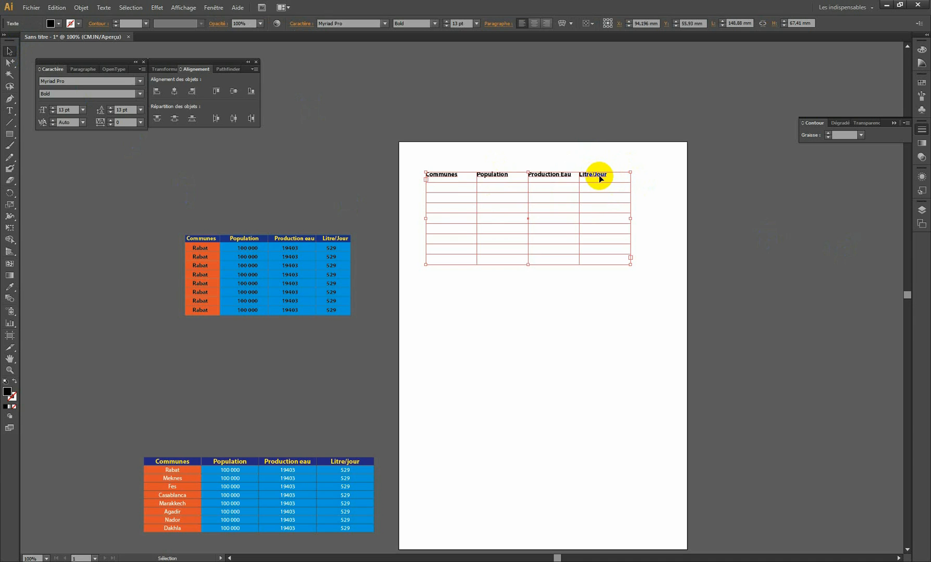
click(723, 240)
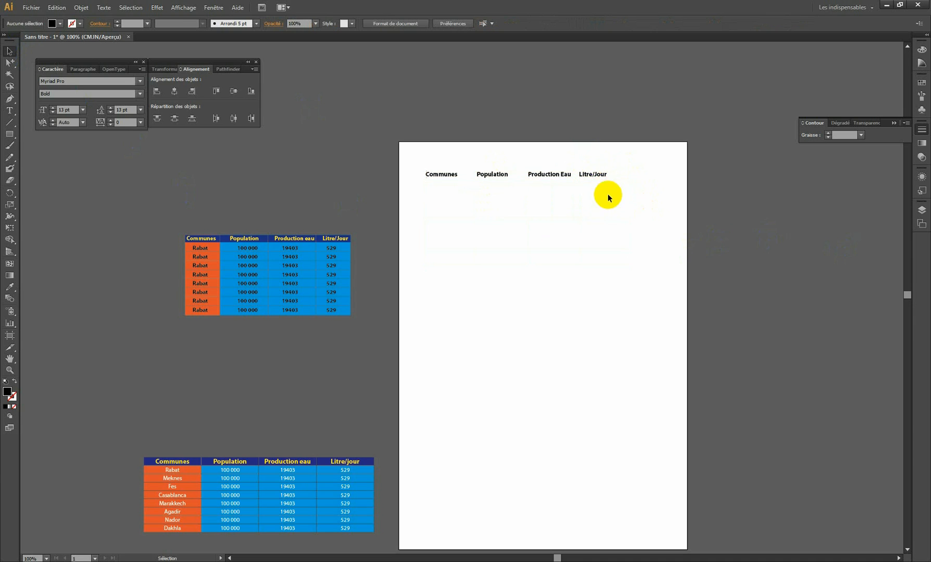
Tab past the Litre/Jour heading to the next row and enter "Rabat" under Communes and "100 000" under Population.
click(585, 175)
double_click(586, 175)
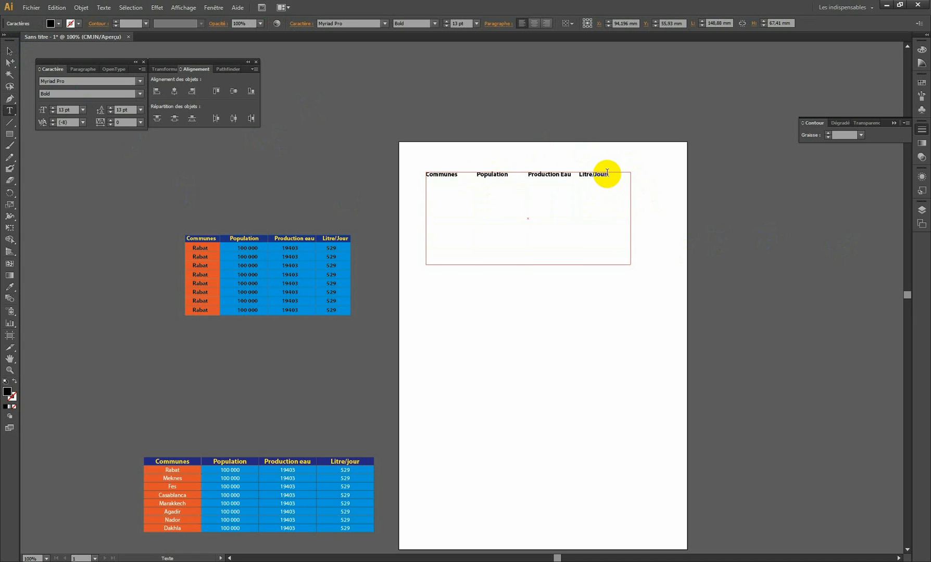
click(606, 175)
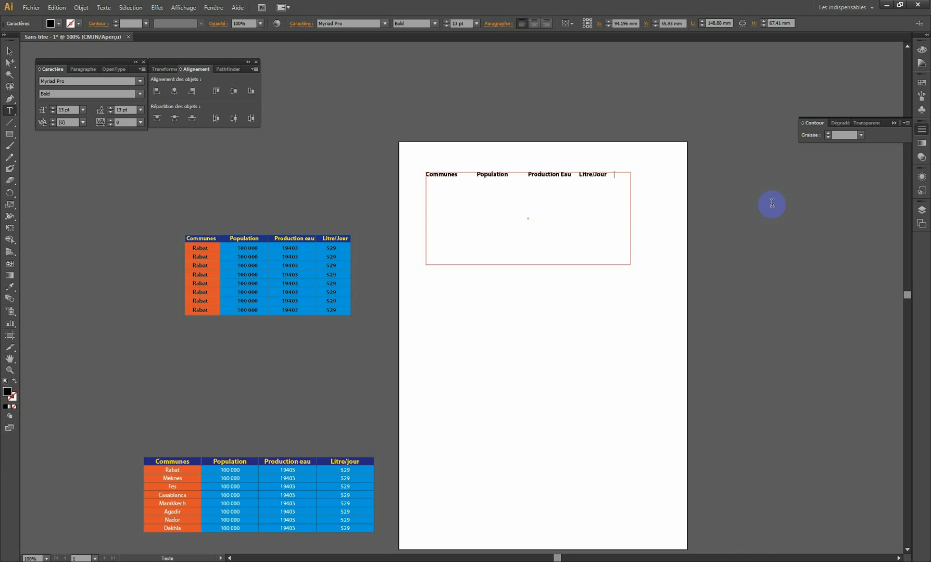
text(Rabat)
drag(394, 183, 442, 186)
text(00 000)
click(443, 185)
key(Tab)
key(Tab)
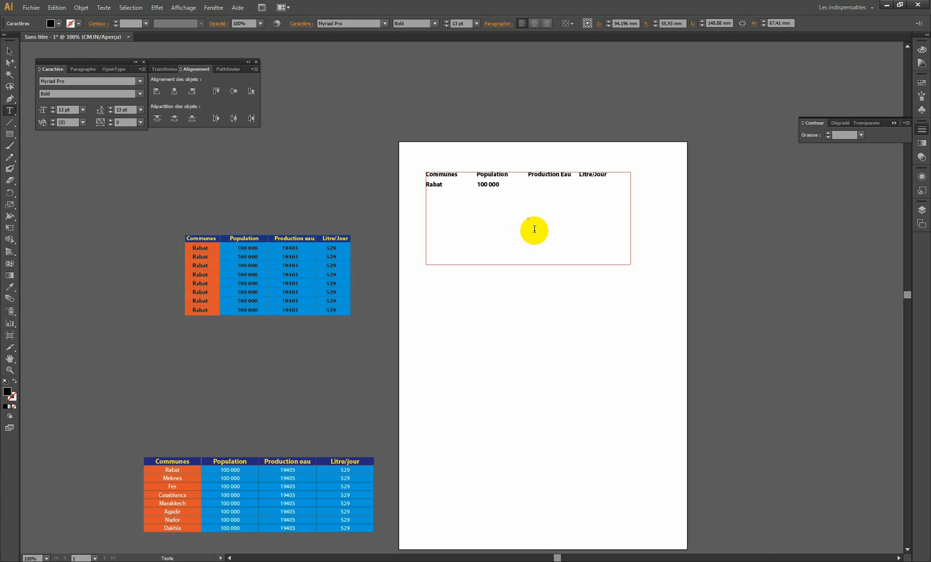
Complete the Rabat row with "19403" and "529", adding a tab to align 529 under the Litre/Jour heading.
text(19403)
text(529)
key(Escape)
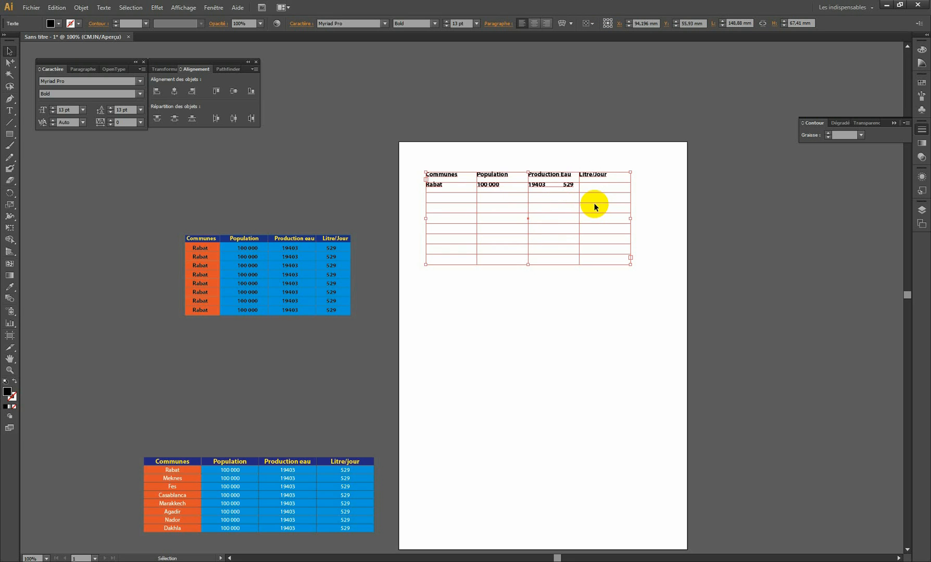
double_click(563, 183)
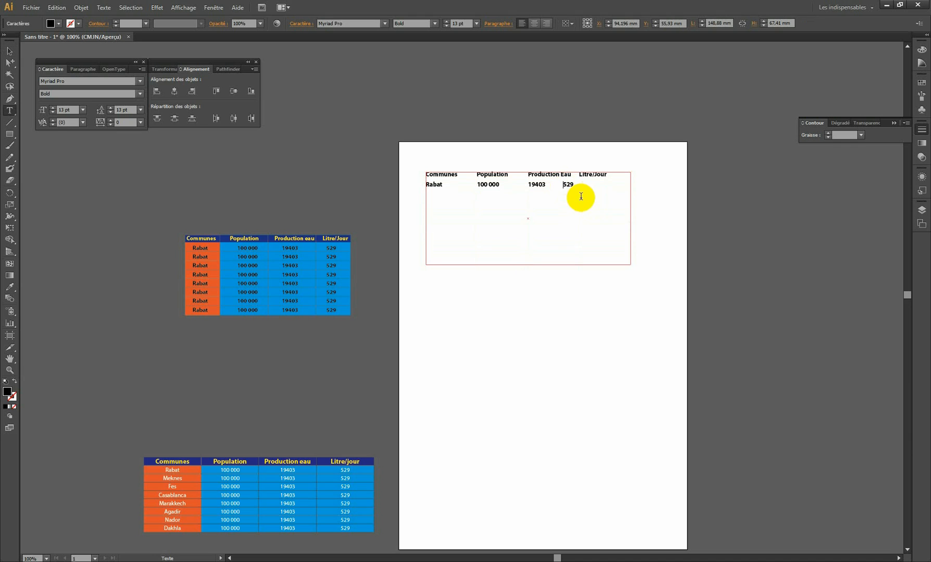
key(Tab)
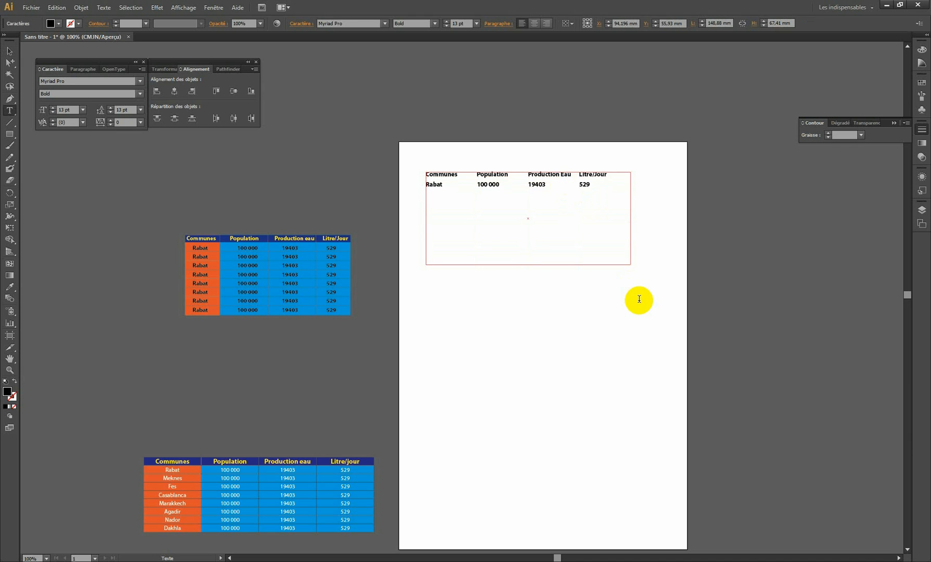
Copy the whole Rabat row text, from the commune name through 529.
double_click(592, 185)
click(735, 292)
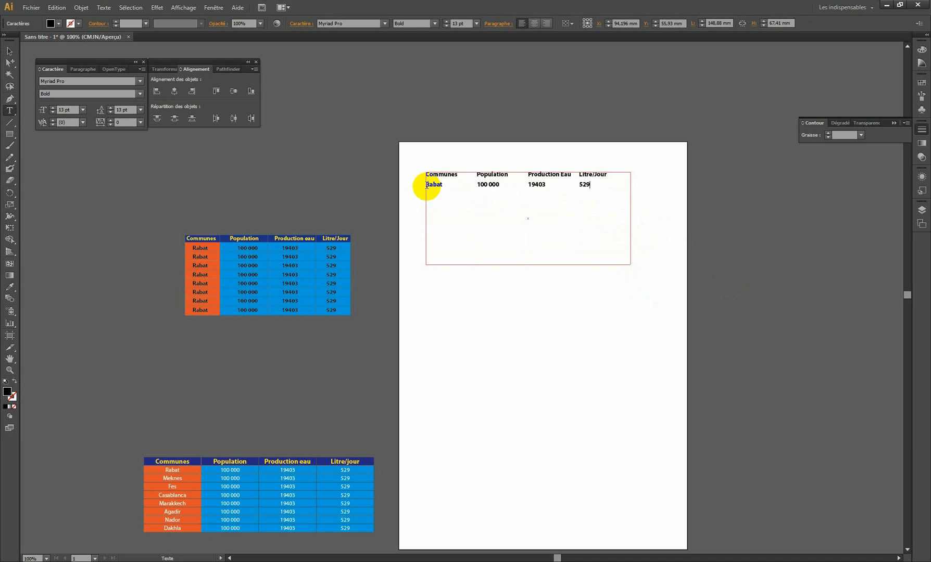
drag(425, 185, 599, 187)
key(ctrl+c)
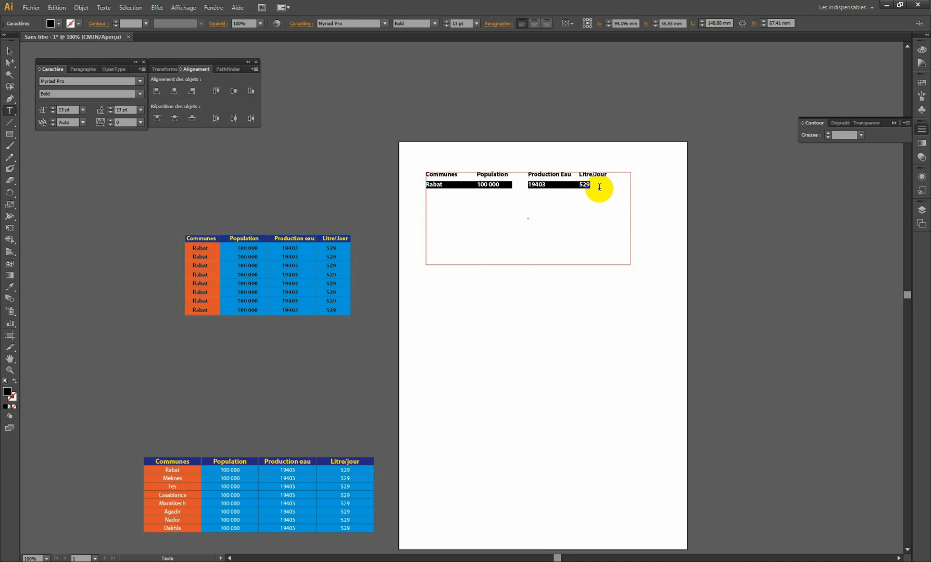
Try to add two more data rows by pasting the copied Rabat row and moving each paste onto a new line.
click(438, 198)
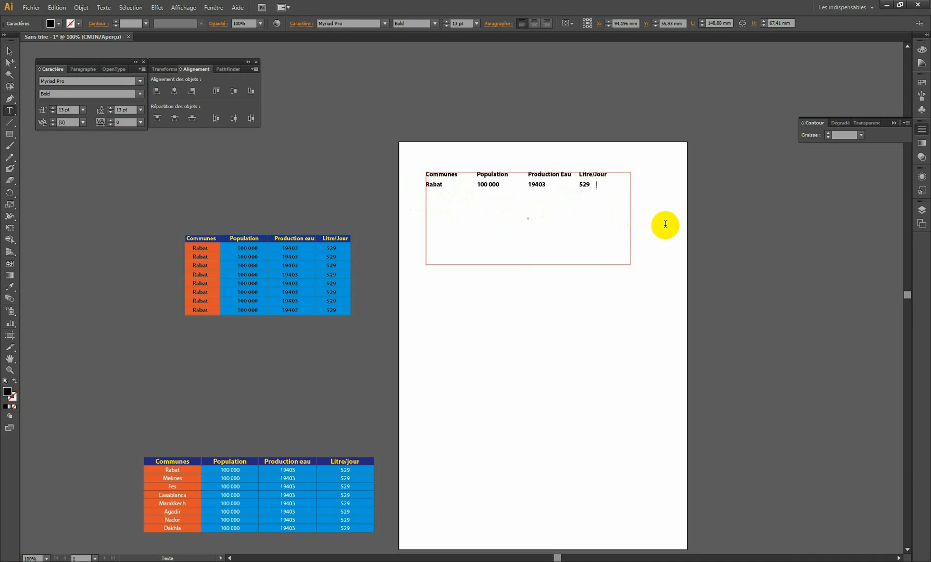
key(ctrl+v)
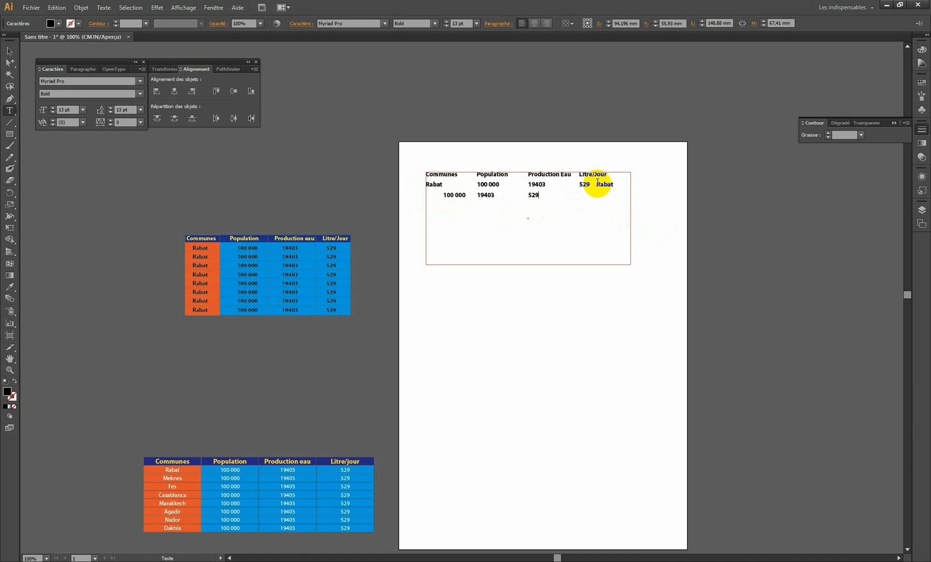
key(Return)
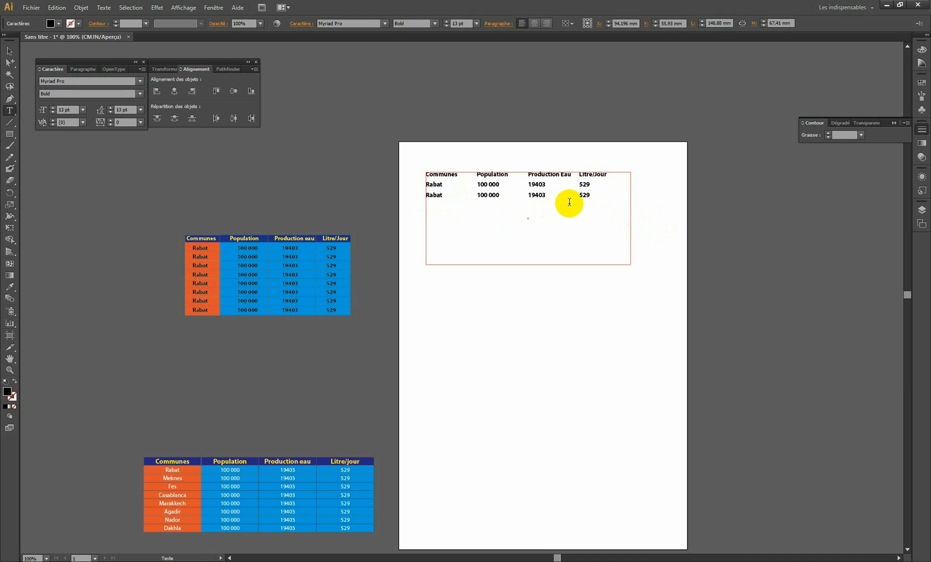
click(595, 194)
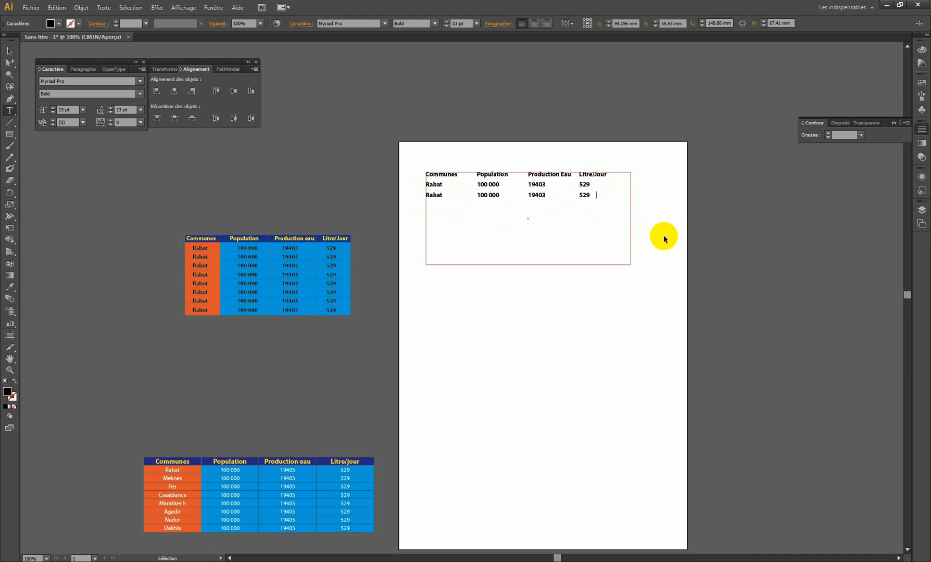
key(ctrl+v)
click(596, 194)
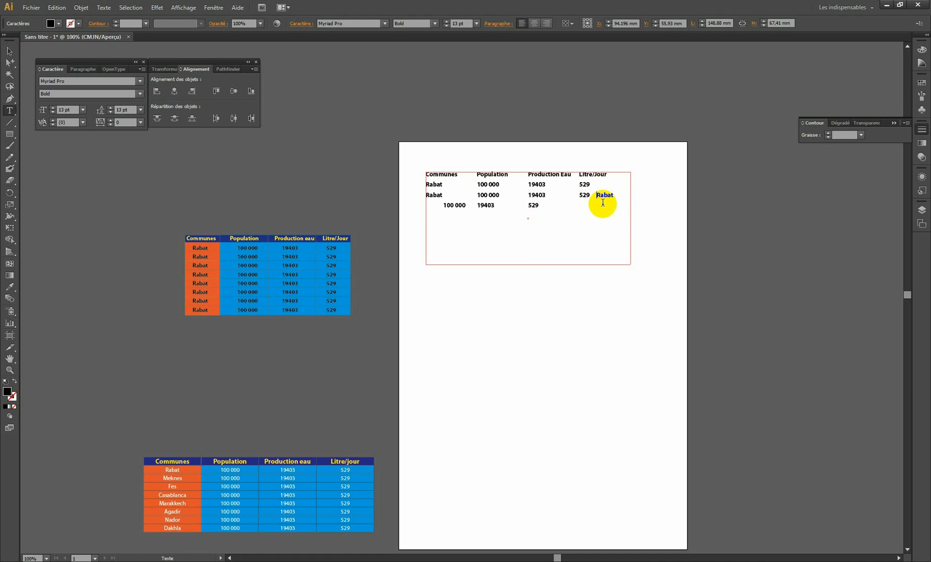
key(Return)
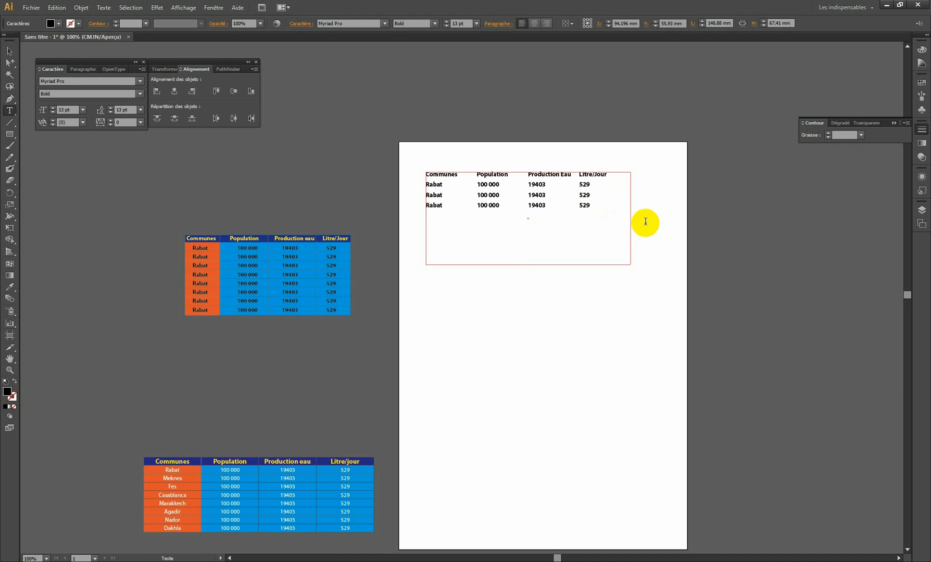
Undo the two pasted Rabat rows and their line breaks.
key(ctrl)
key(ctrl+z)
key(ctrl+z)
key(ctrl+z)
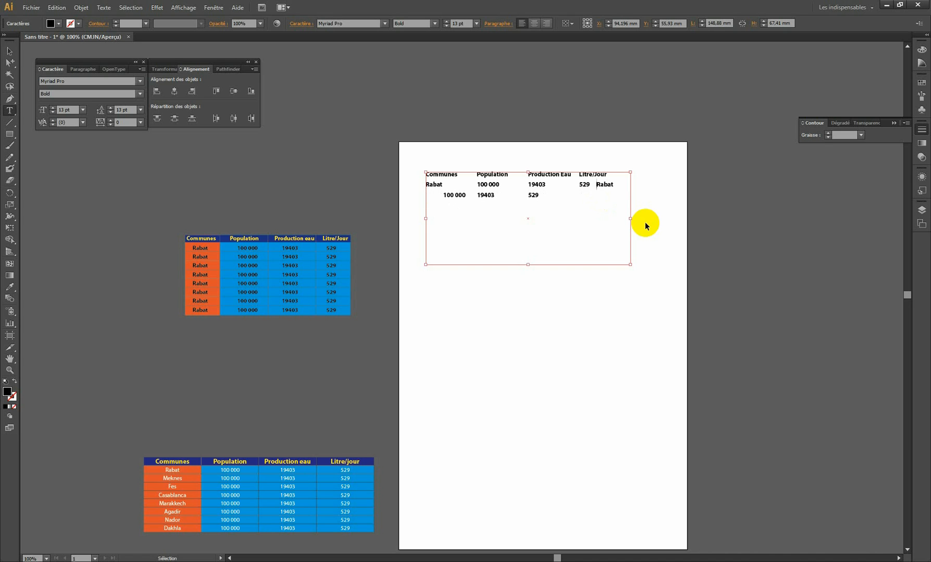
key(ctrl+z)
End the first Rabat row with a tab and paste the copied row as the second data row.
double_click(590, 184)
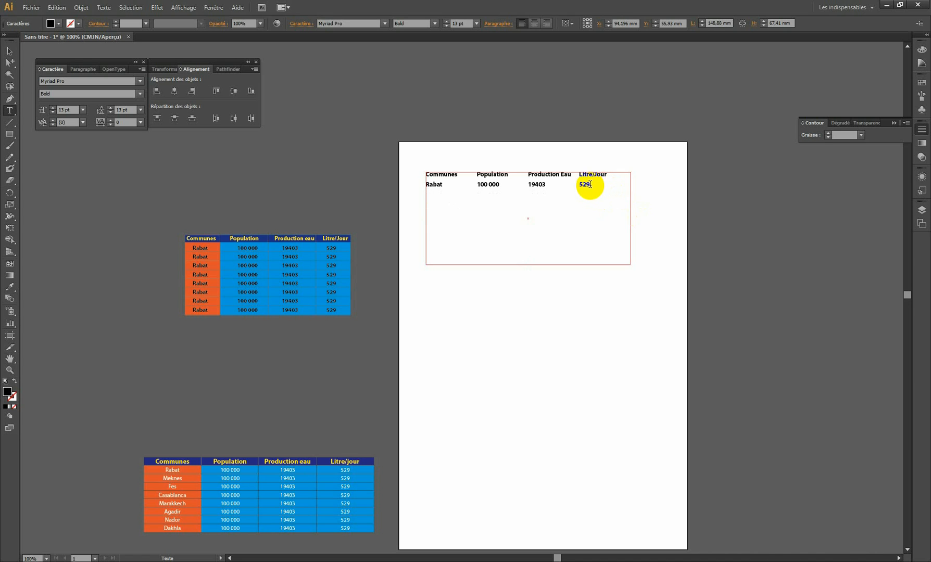
drag(590, 184, 595, 186)
click(598, 186)
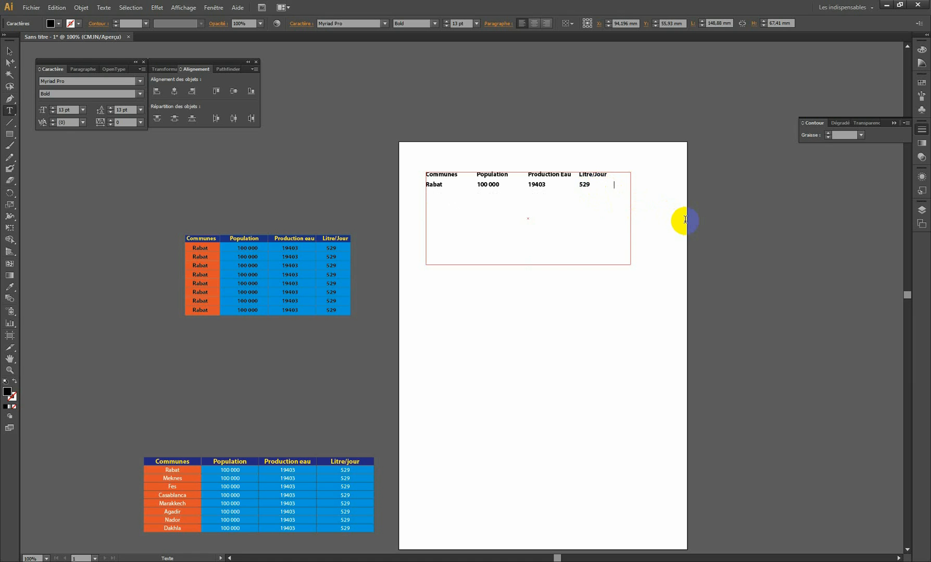
key(Return)
key(ctrl+v)
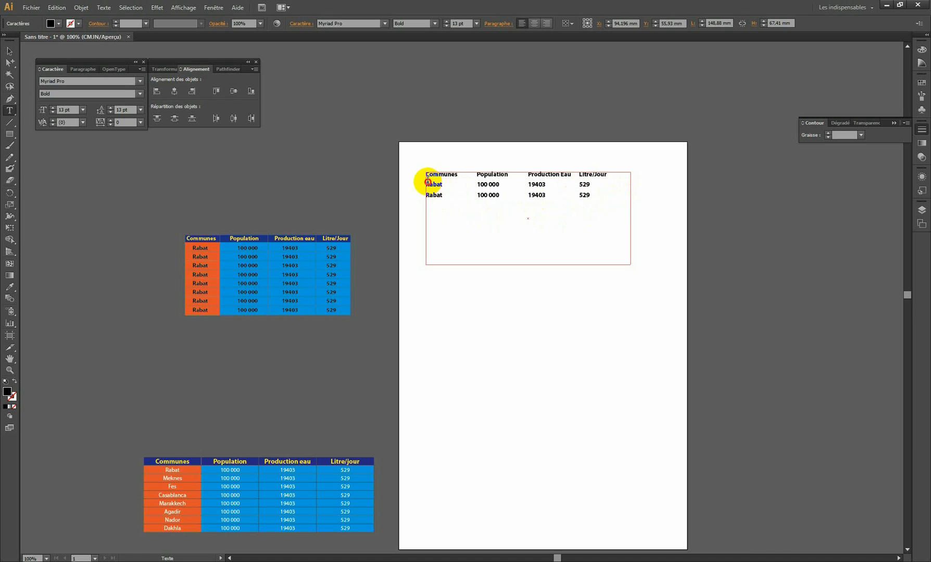
Copy the second Rabat row including its trailing spacing and place the cursor at its end.
drag(427, 176, 631, 185)
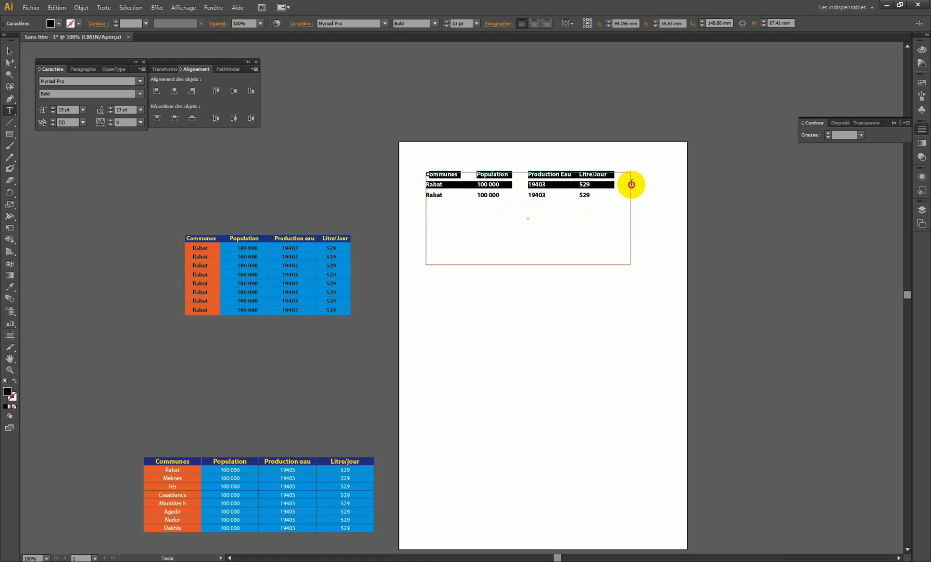
click(557, 197)
drag(426, 184, 623, 187)
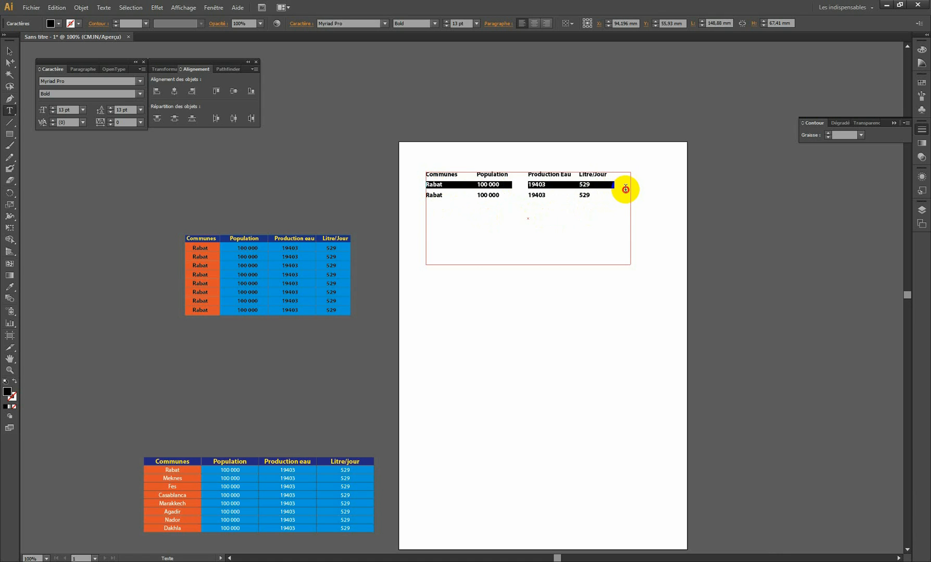
triple_click(427, 195)
drag(427, 194, 642, 197)
key(ctrl+c)
click(642, 197)
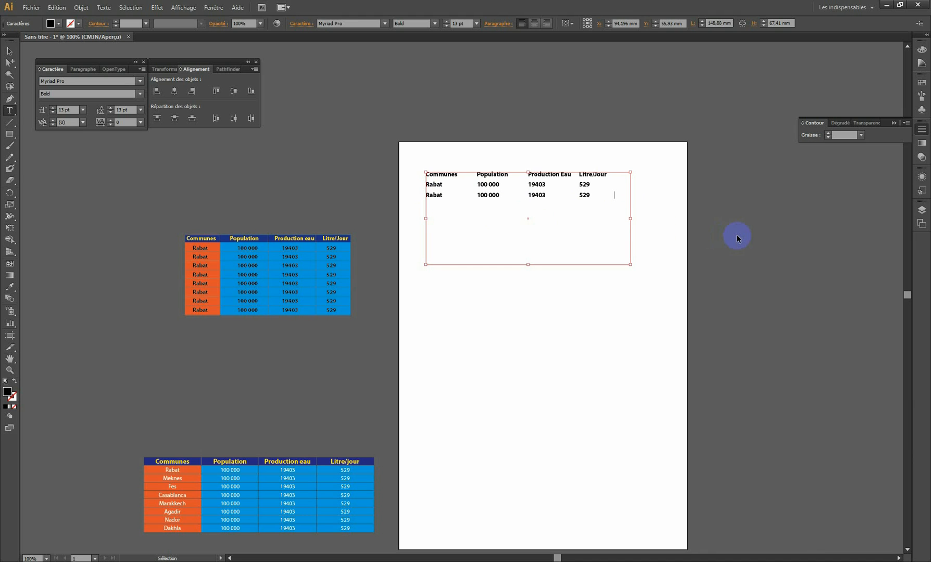
Paste the copied Rabat row six times to fill the remaining data rows of the frame.
key(ctrl+v)
key(ctrl+v)
key(ctrl+v)
key(ctrl+v)
key(ctrl+v)
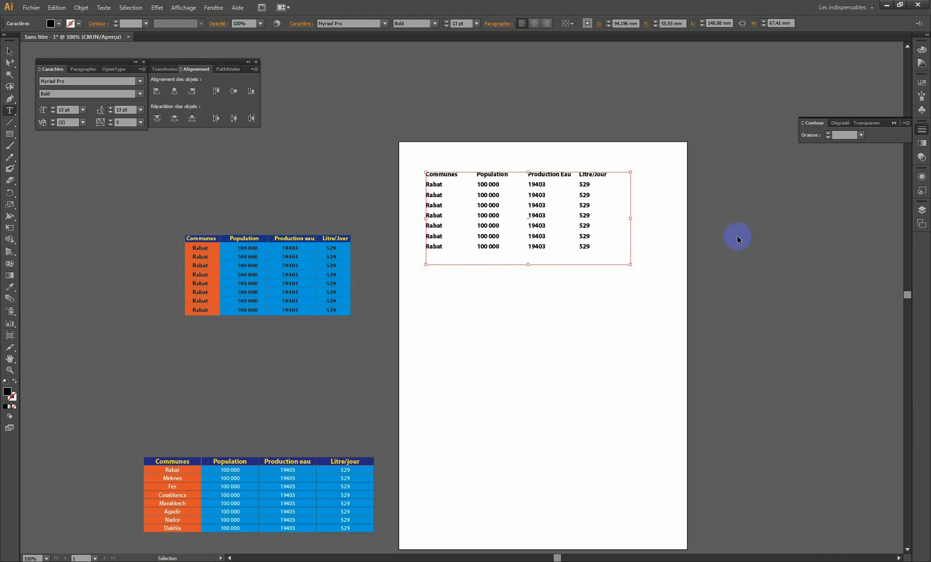
key(ctrl+v)
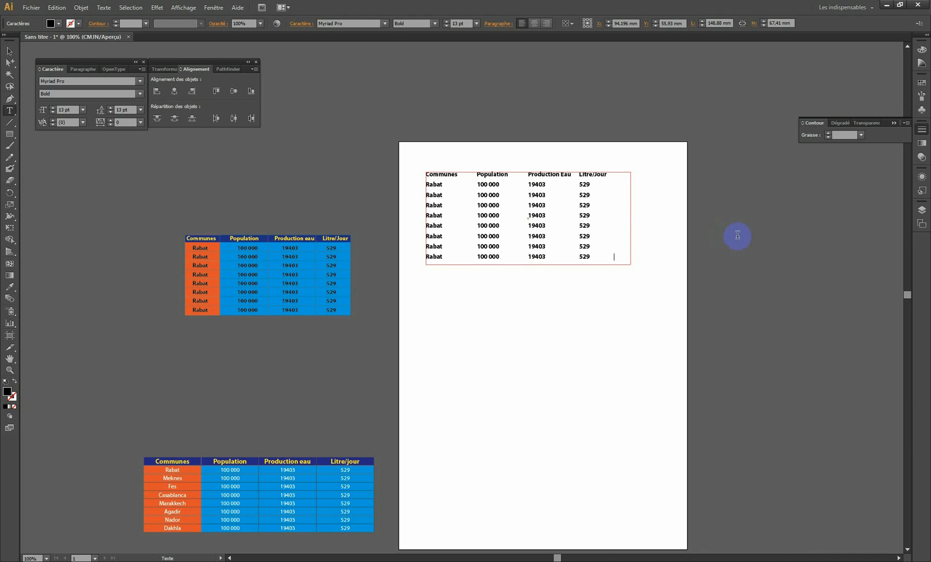
Replace the commune name in the second data row with "Meknes" and remove the extra tab before its population value.
double_click(430, 195)
text(Mek)
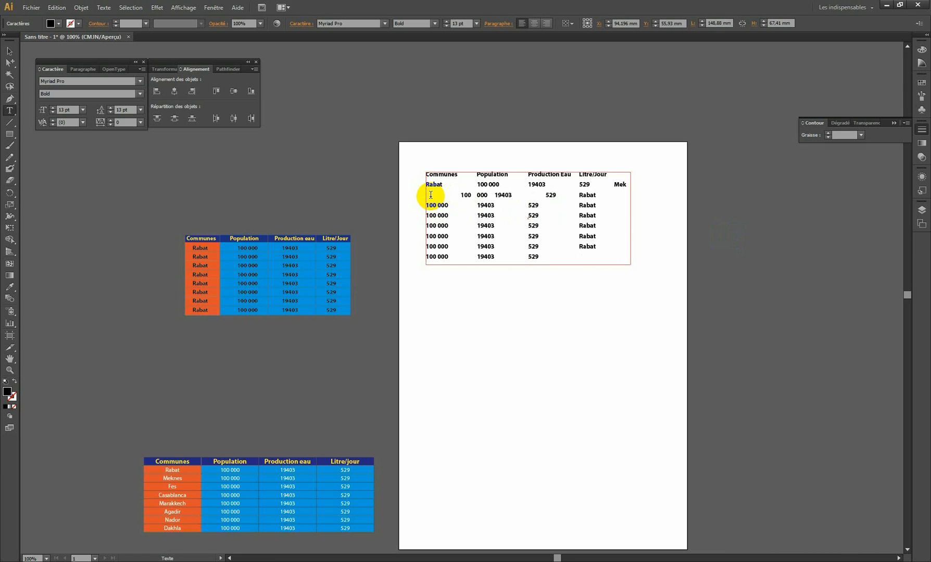
text(nes)
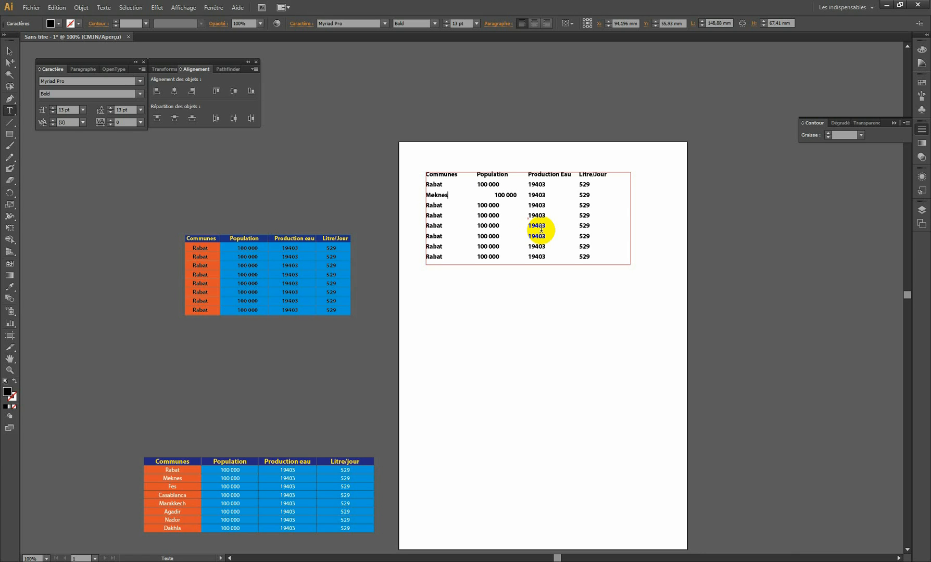
key(BackSpace)
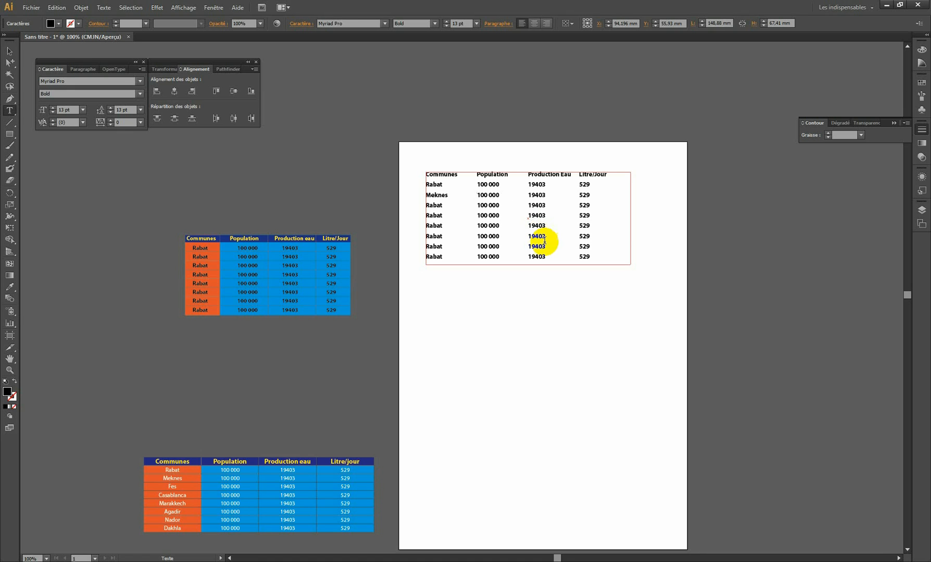
Replace the commune name in the third data row with "Fes" and realign the row's columns with tab spacing.
double_click(434, 205)
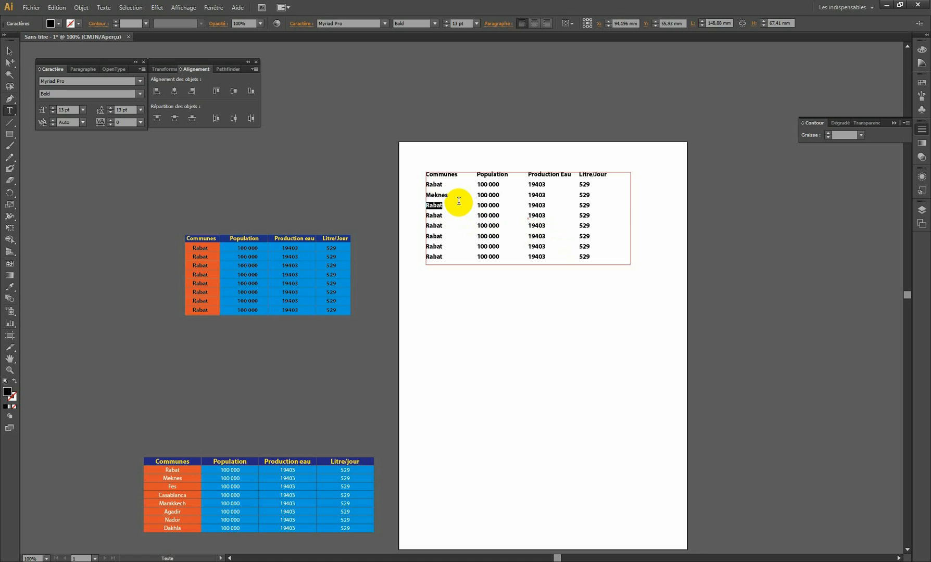
text(Fes)
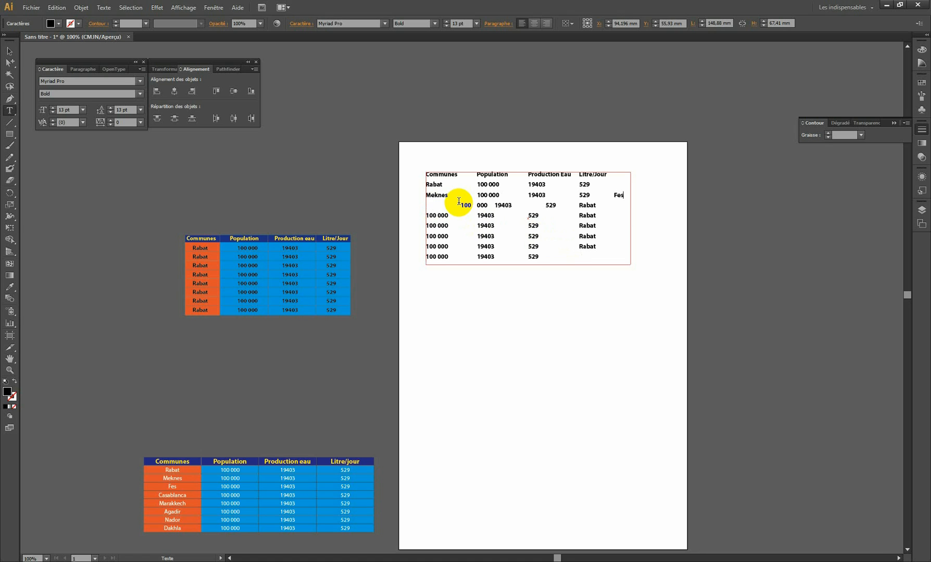
double_click(615, 194)
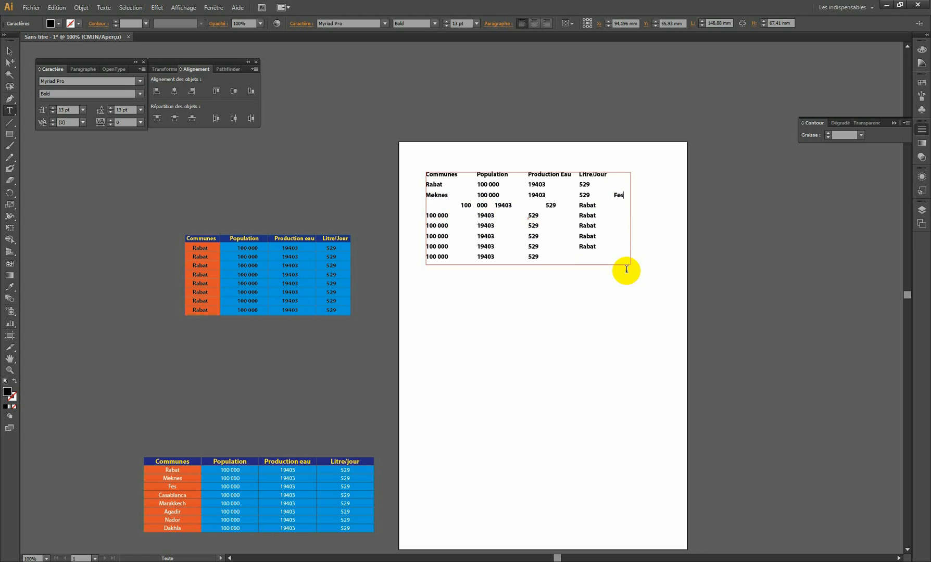
key(Tab)
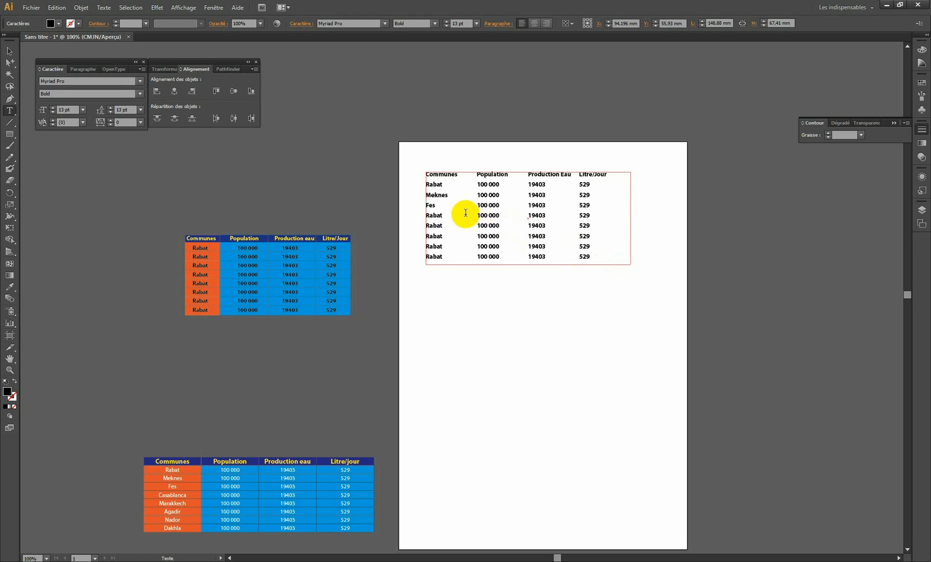
Replace the commune name in the fourth data row with "Casablanca" and remove the extra tab before its population value.
double_click(435, 215)
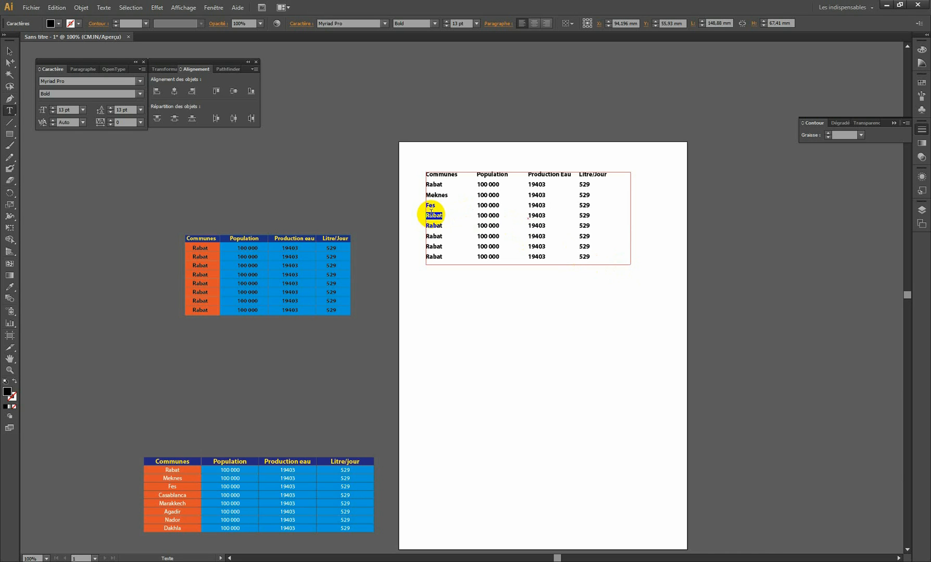
text(Casa)
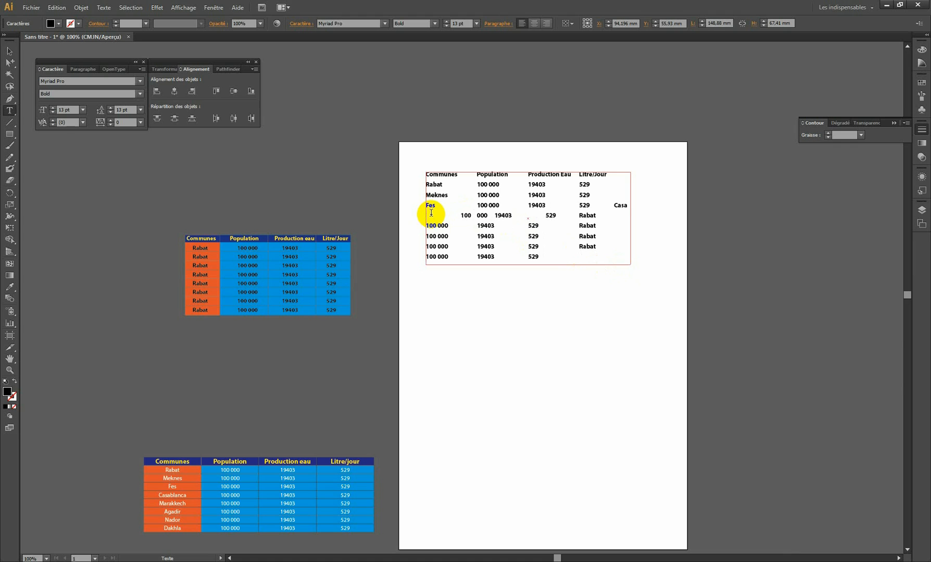
text(- blanca)
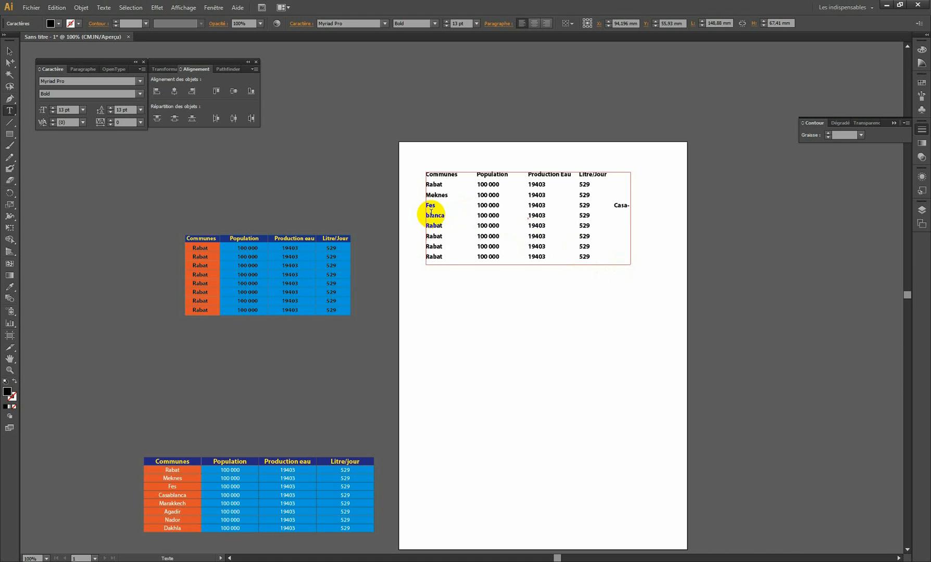
click(613, 207)
key(Tab)
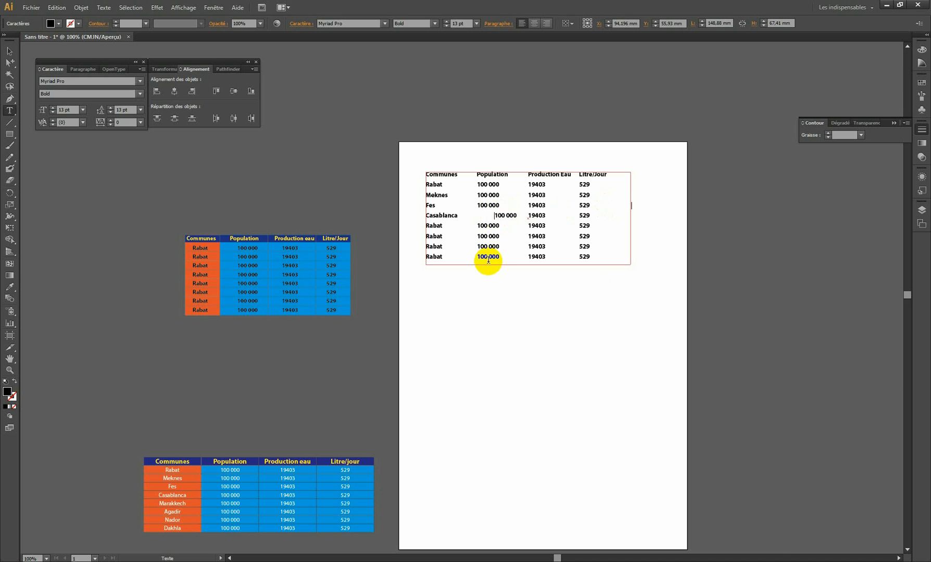
key(BackSpace)
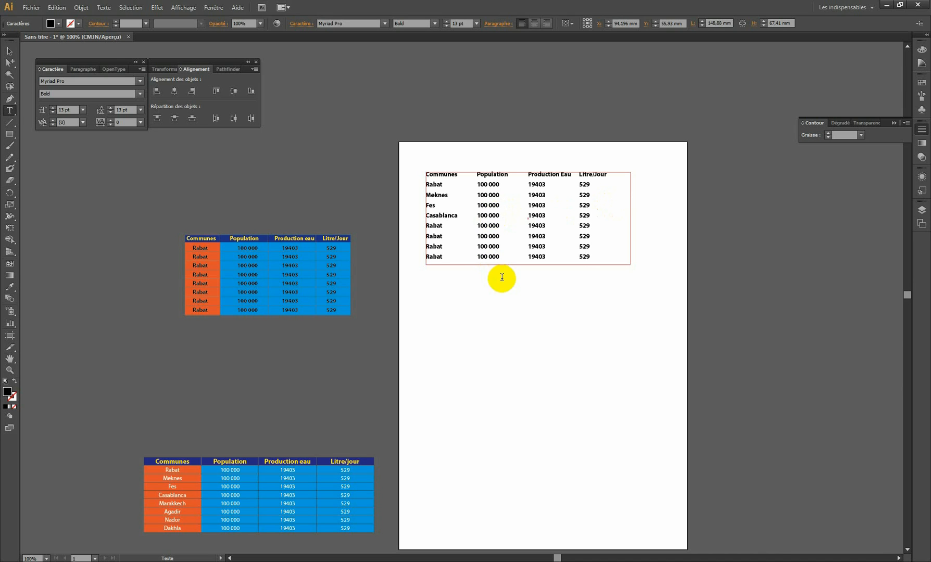
Replace the commune name in the fifth data row with "Marrakech" and remove the extra tab before its population value.
double_click(434, 225)
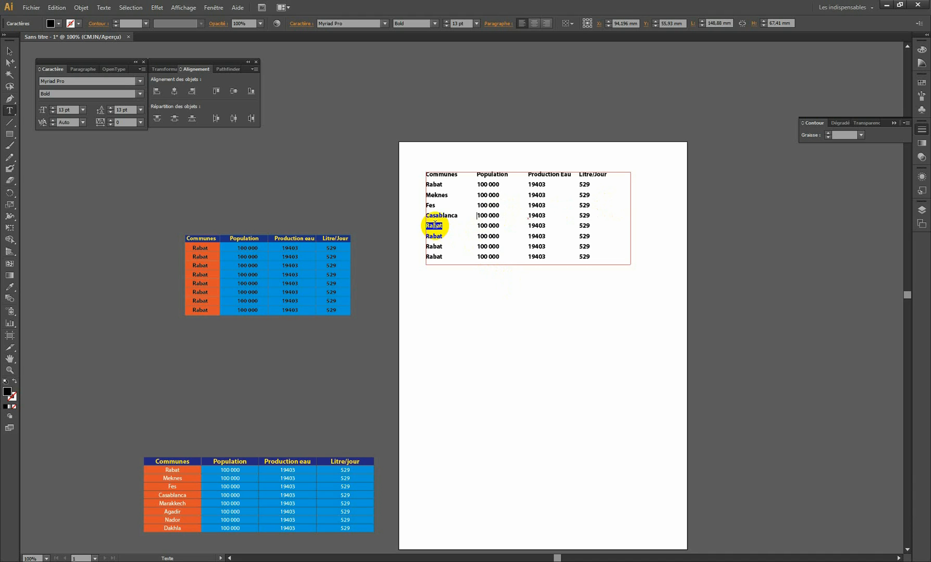
key(BackSpace)
text(Mar-rakech)
click(609, 216)
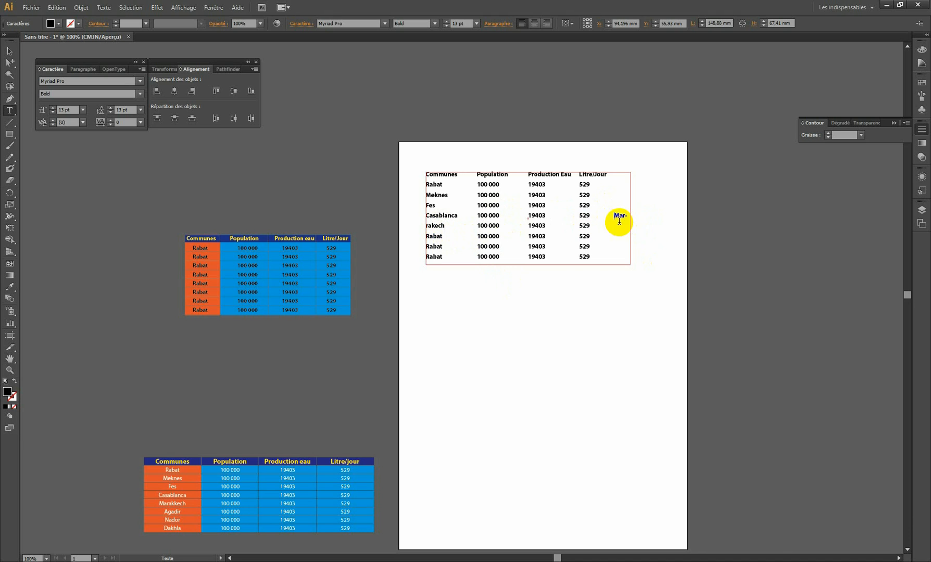
key(Return)
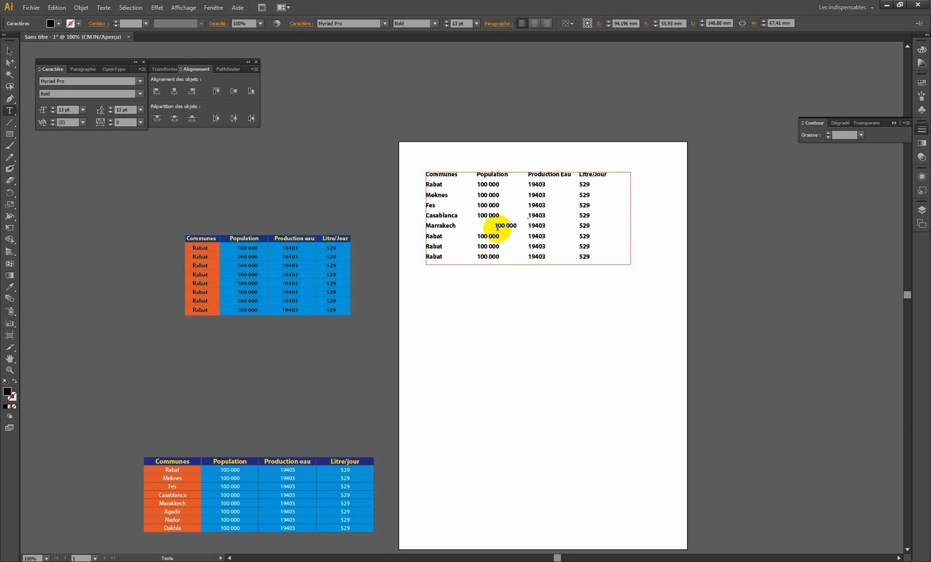
key(BackSpace)
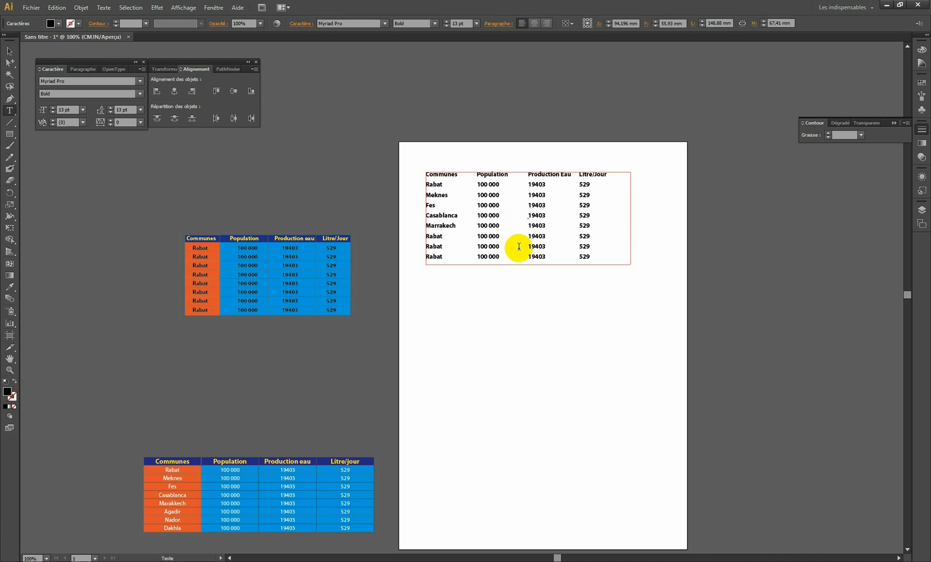
Undo the last tab removal in the Marrakech row, and select and delete the extra tab before its population value.
key(Escape)
key(ctrl+z)
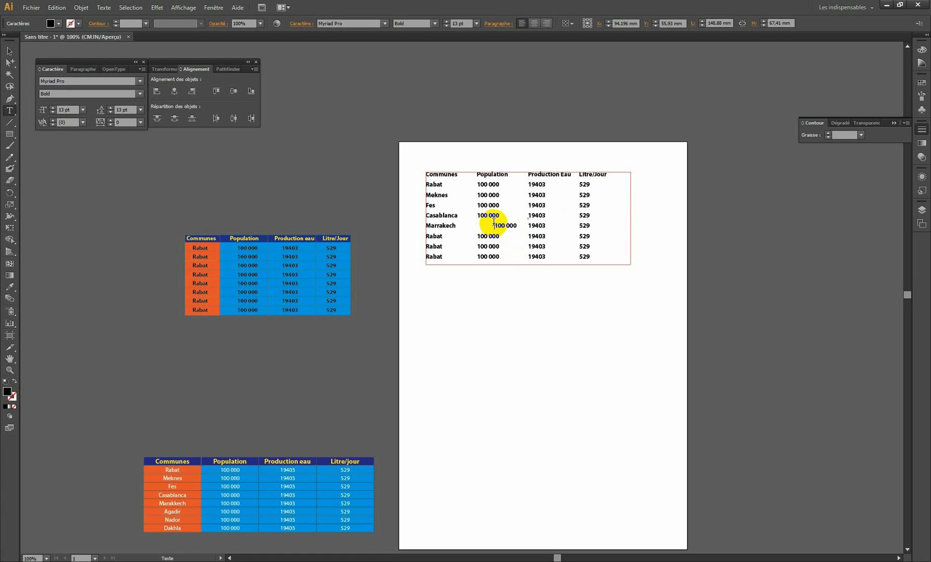
drag(490, 223, 492, 224)
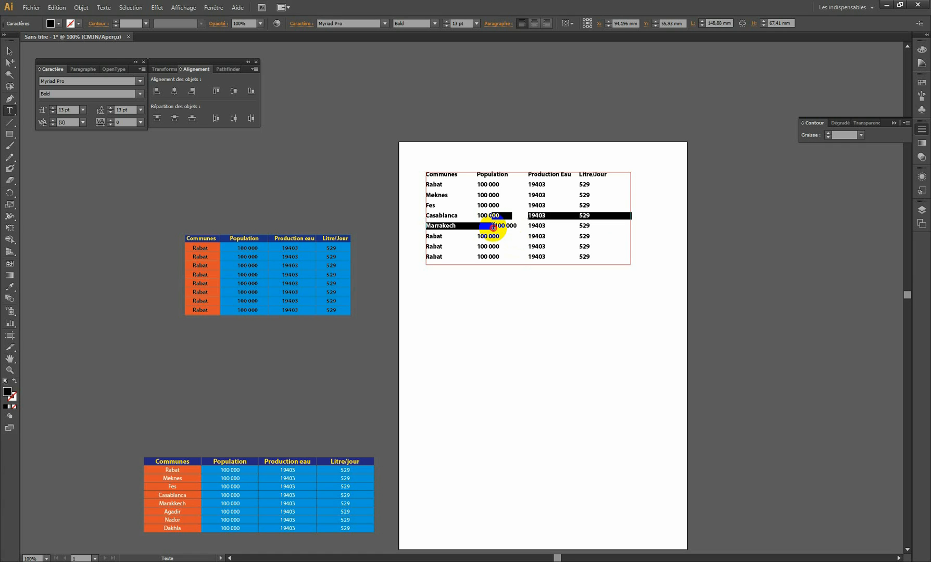
click(491, 227)
drag(491, 227, 483, 227)
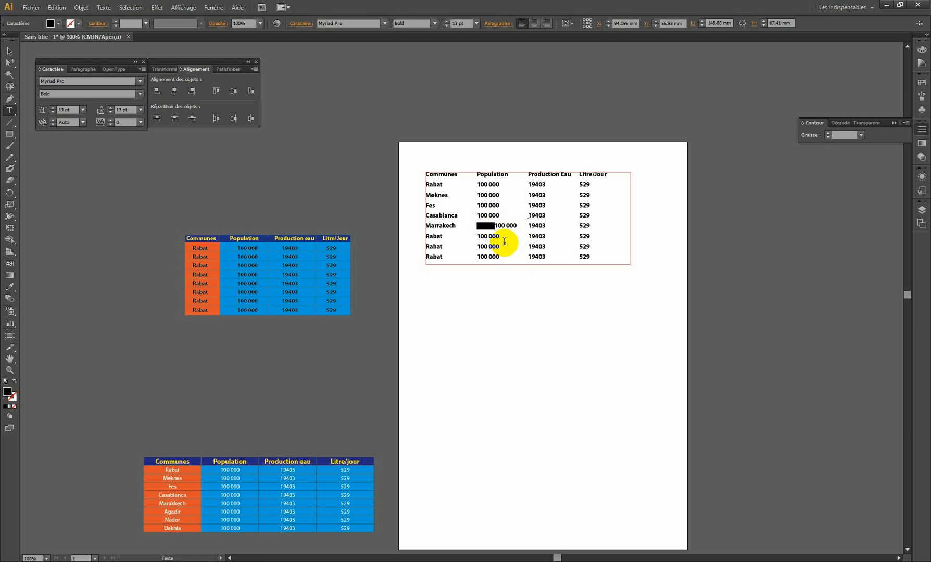
key(BackSpace)
Replace the commune name in the sixth data row with "Agadir" and remove the extra tab before its population value.
double_click(435, 235)
key(BackSpace)
text(A)
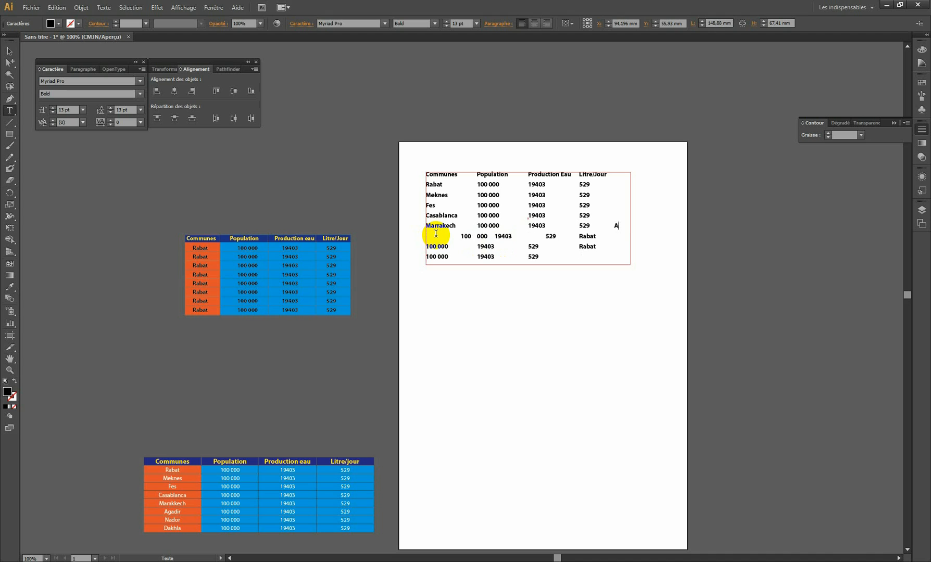
text(gadir)
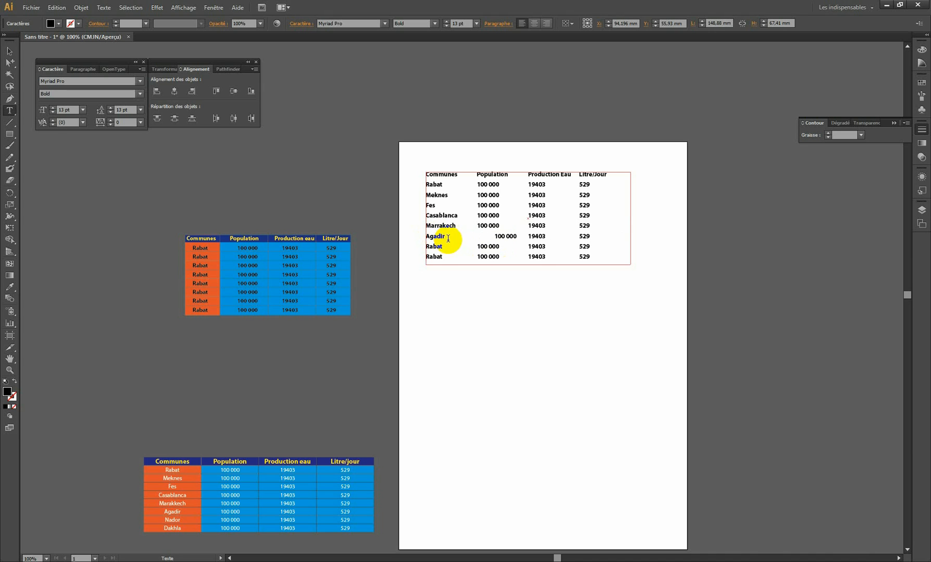
click(494, 236)
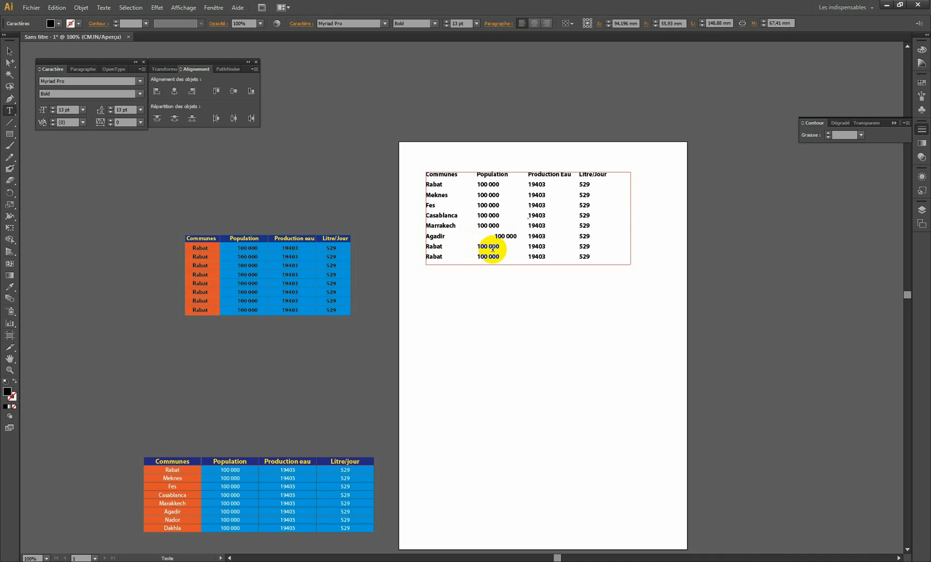
key(BackSpace)
Replace the commune name in the seventh data row with "Nador" and remove the extra tab before its population value.
double_click(435, 247)
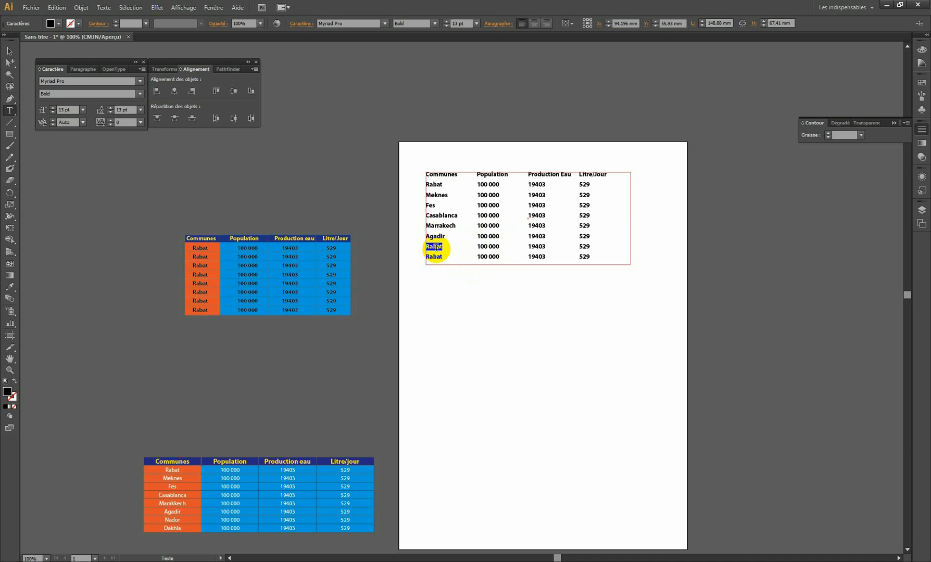
text(Nada)
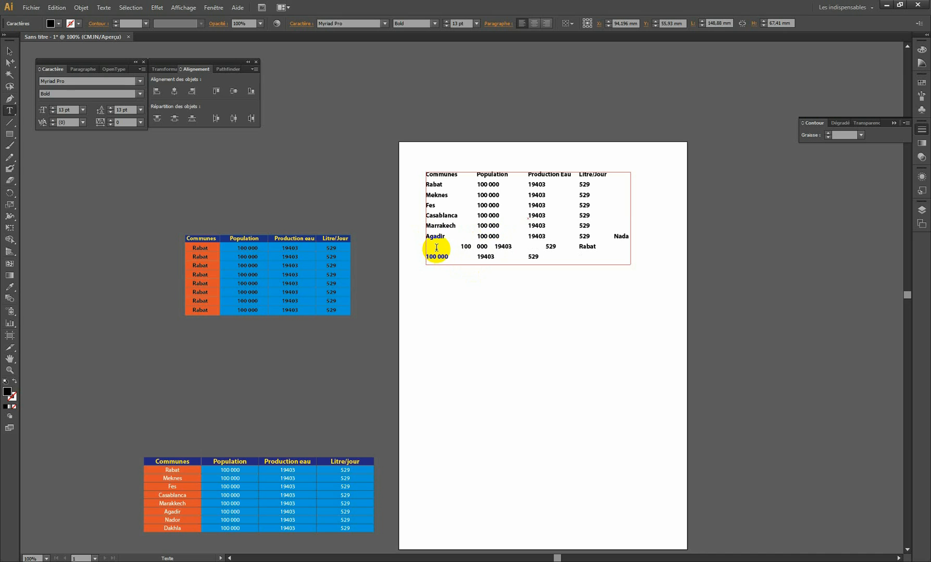
text(r)
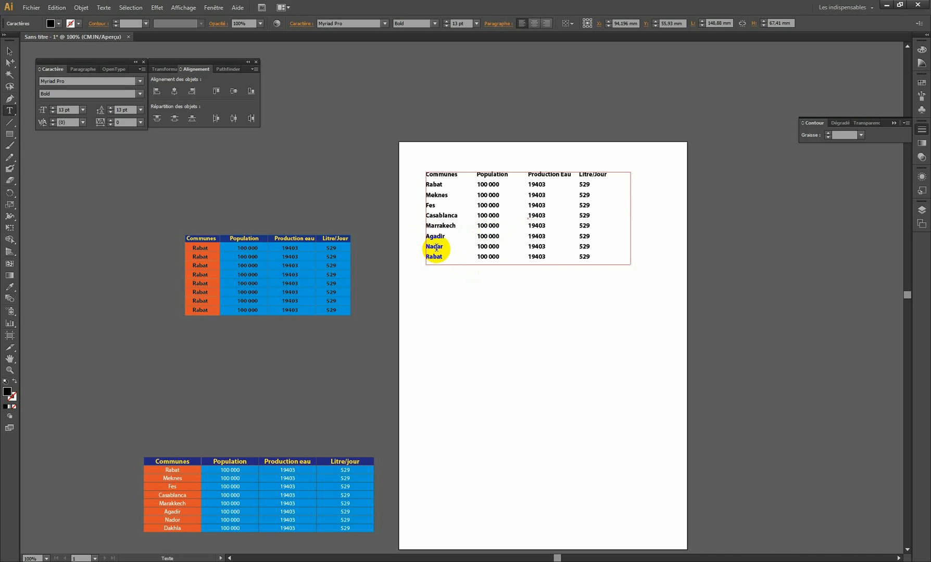
key(BackSpace)
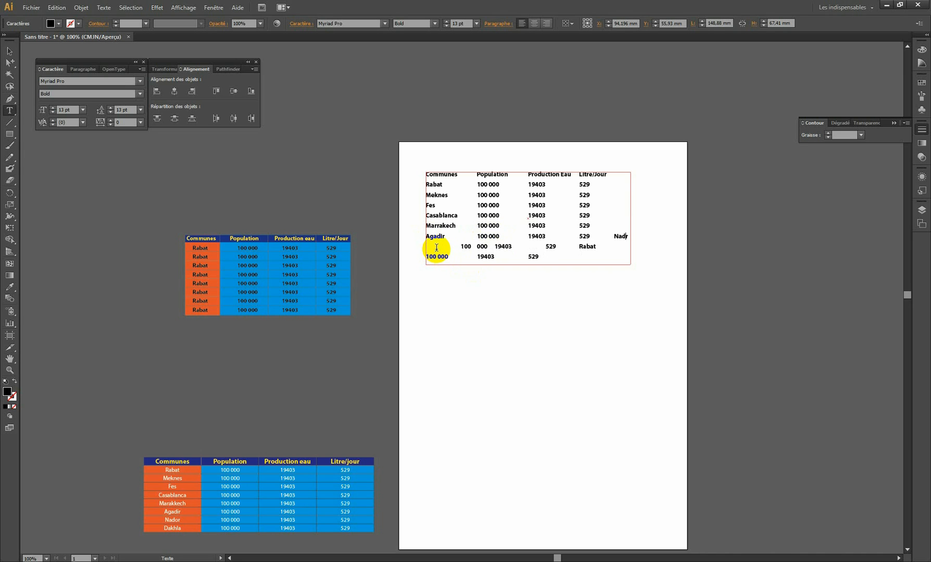
text(or 100 000 19403 529)
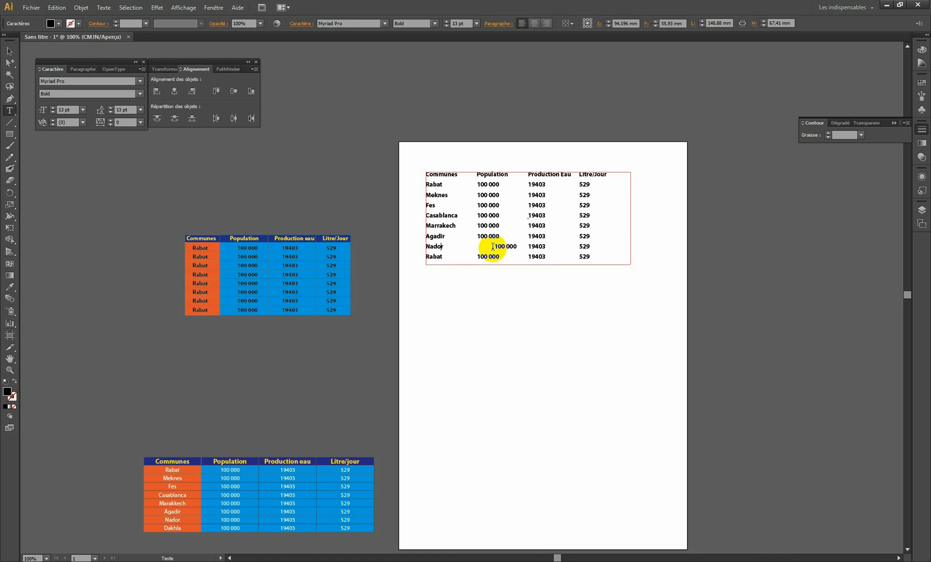
click(495, 247)
key(Delete)
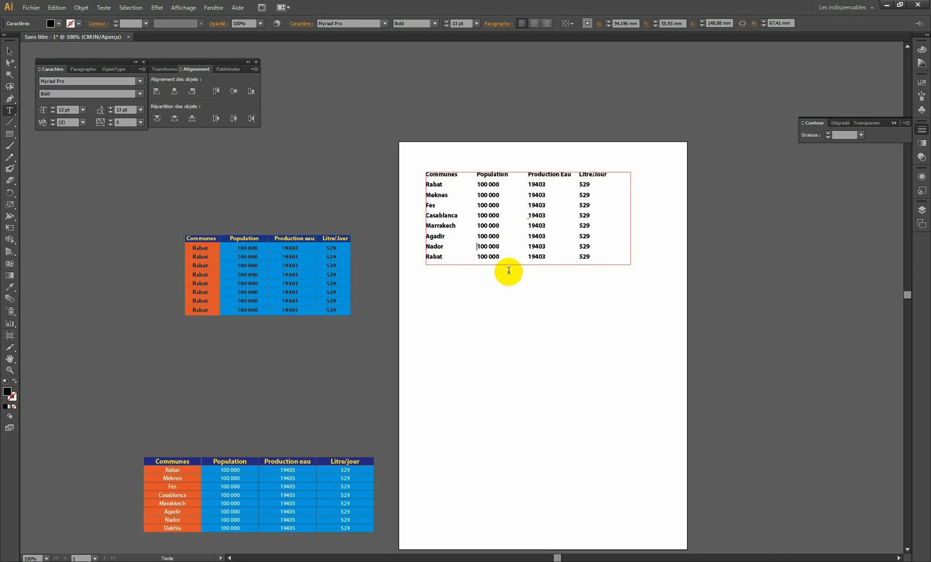
Replace the commune name in the last data row with "Dakhla" and remove the extra tab before its population value.
double_click(434, 257)
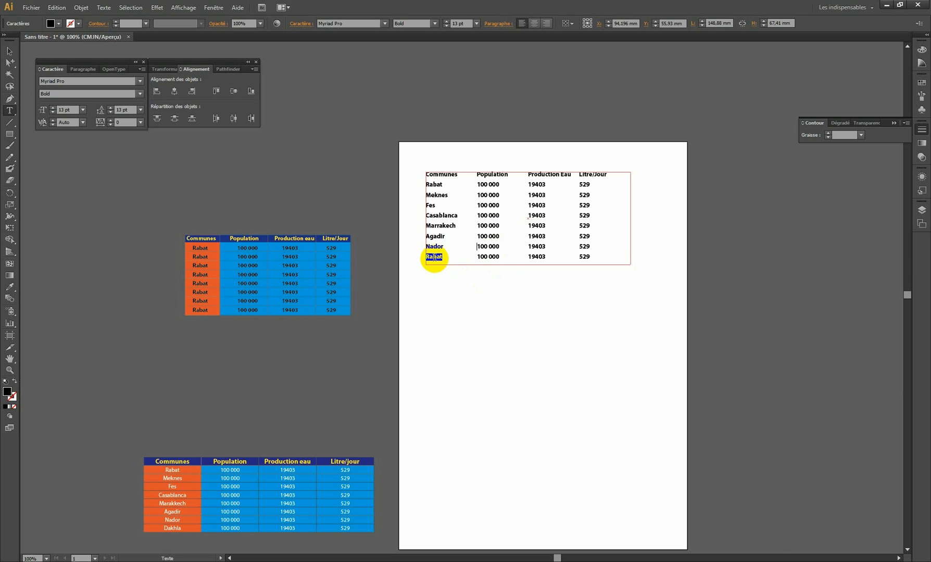
text(Dakhla)
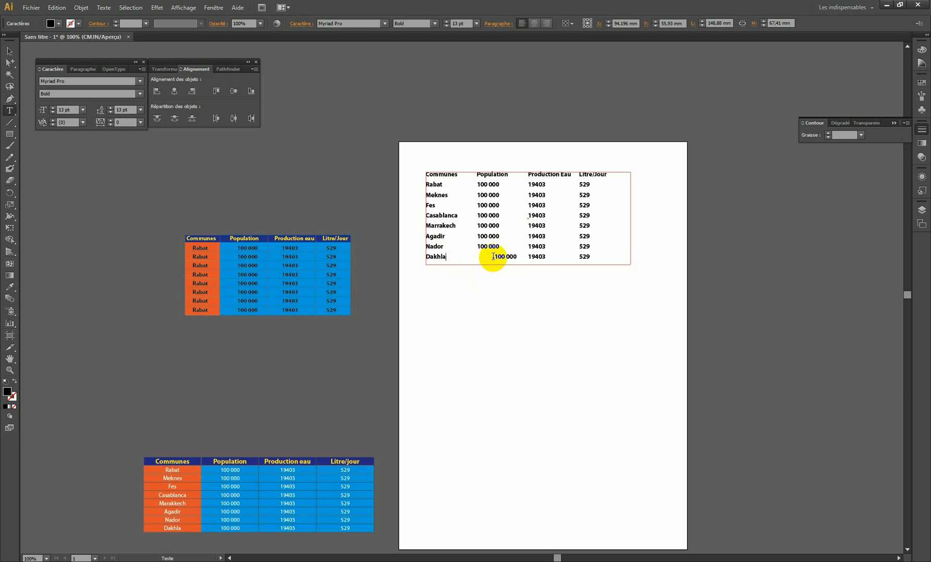
key(BackSpace)
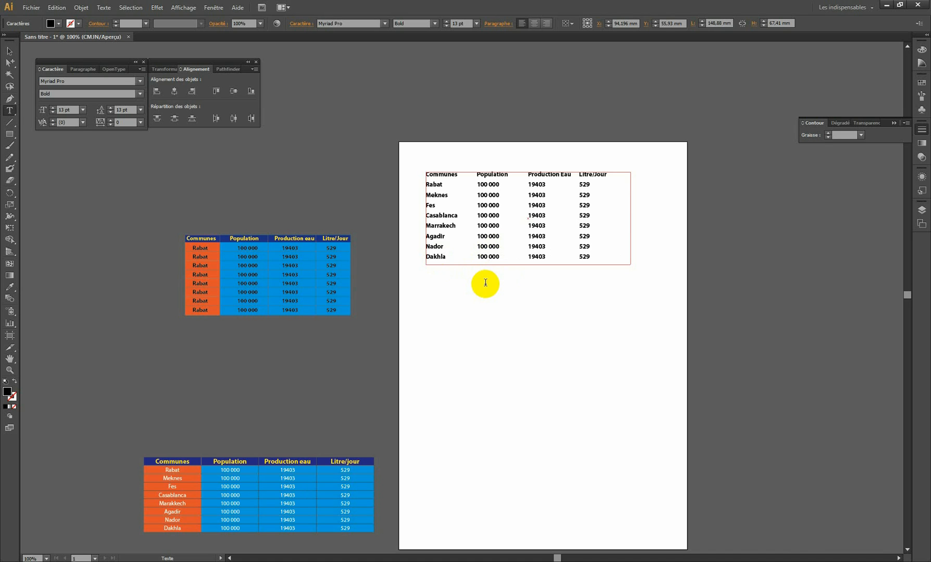
Move the text table down the artboard to about X 102 mm, Y 100 mm and copy it.
click(9, 51)
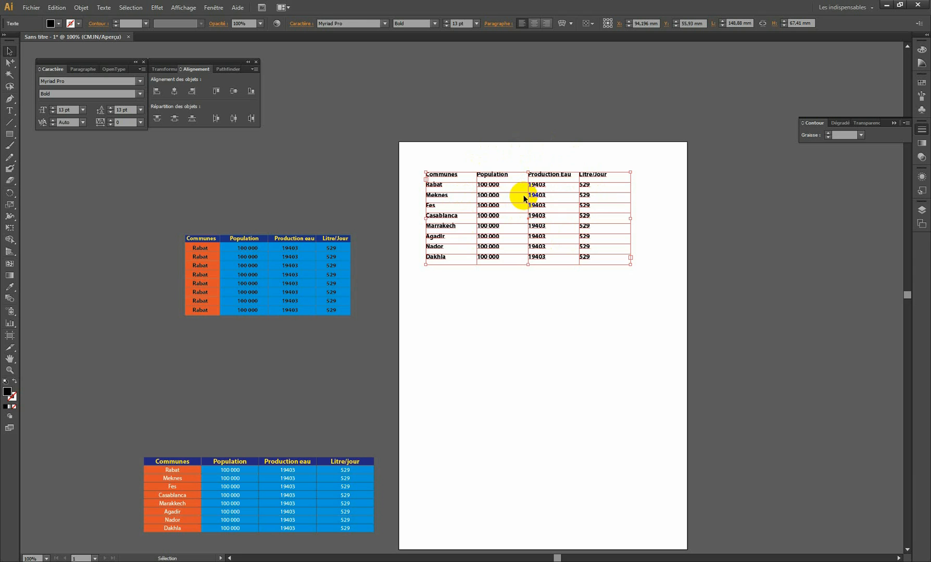
drag(551, 186, 563, 240)
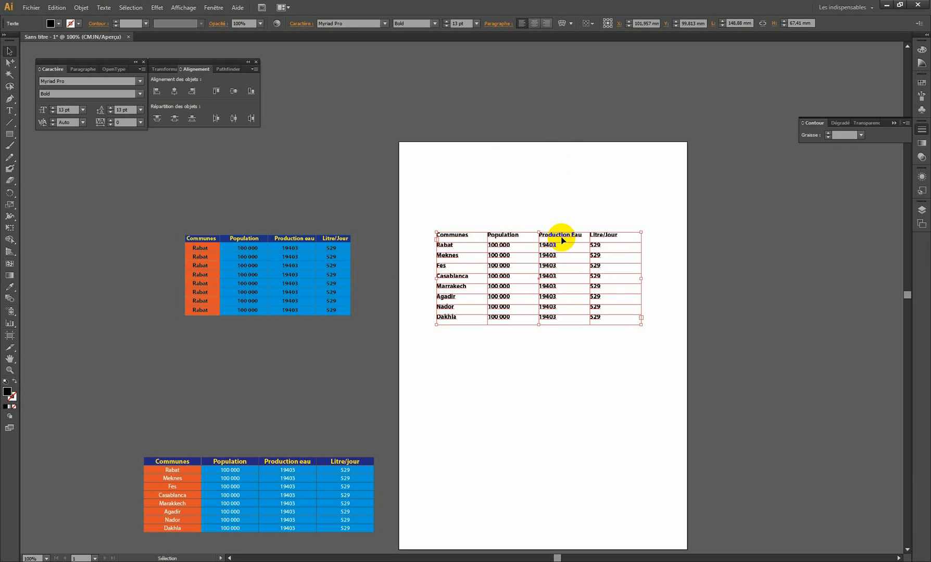
click(57, 7)
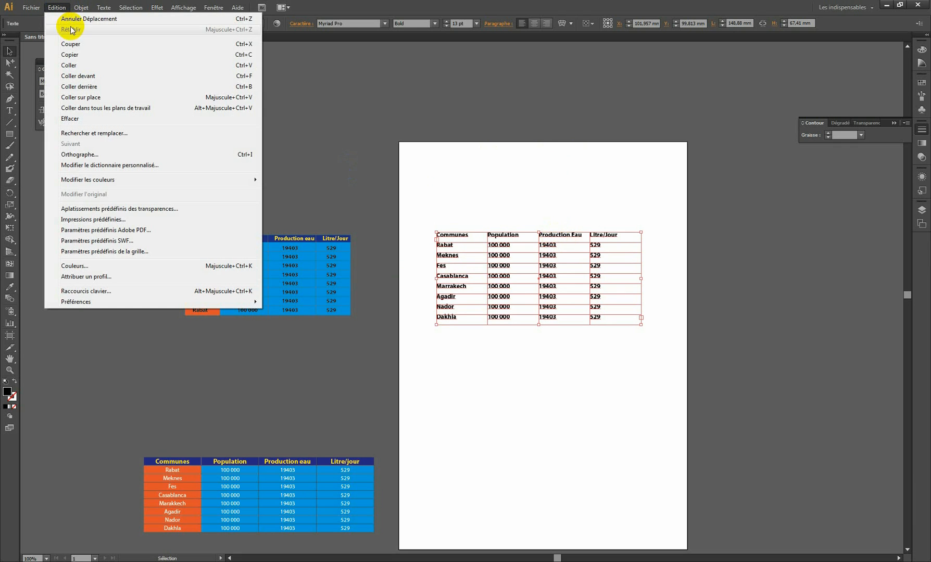
click(78, 55)
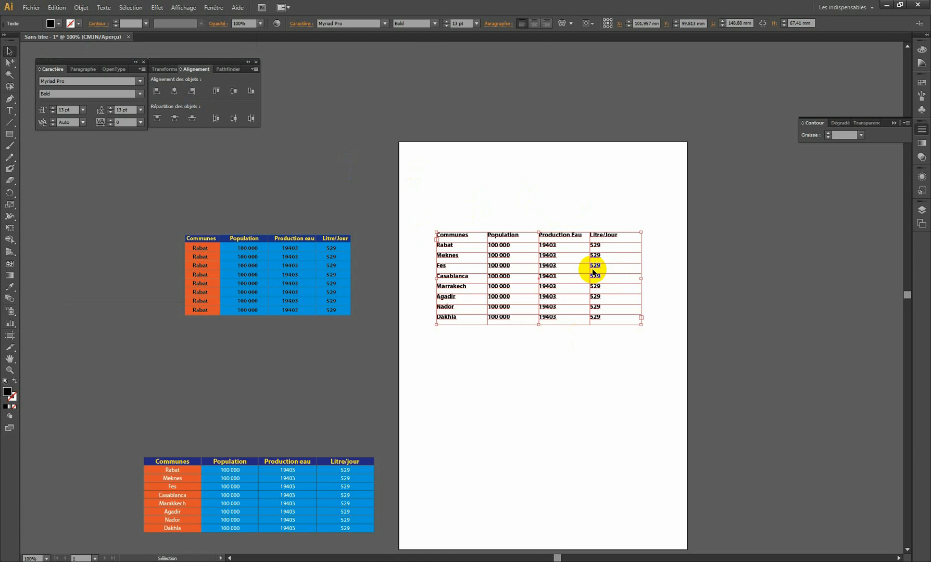
Delete all eight commune data rows from the text table on the artboard, keeping only the header row.
double_click(442, 245)
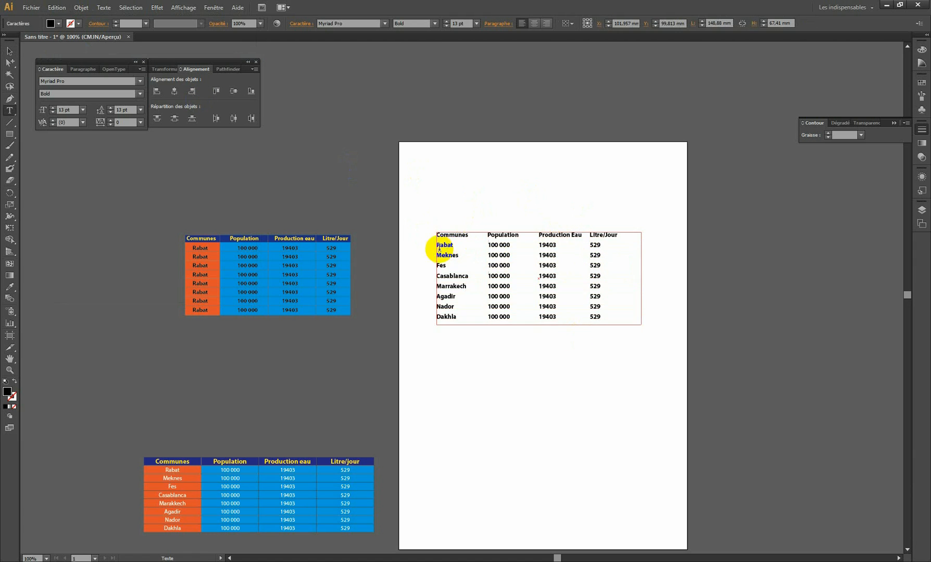
drag(435, 245, 675, 342)
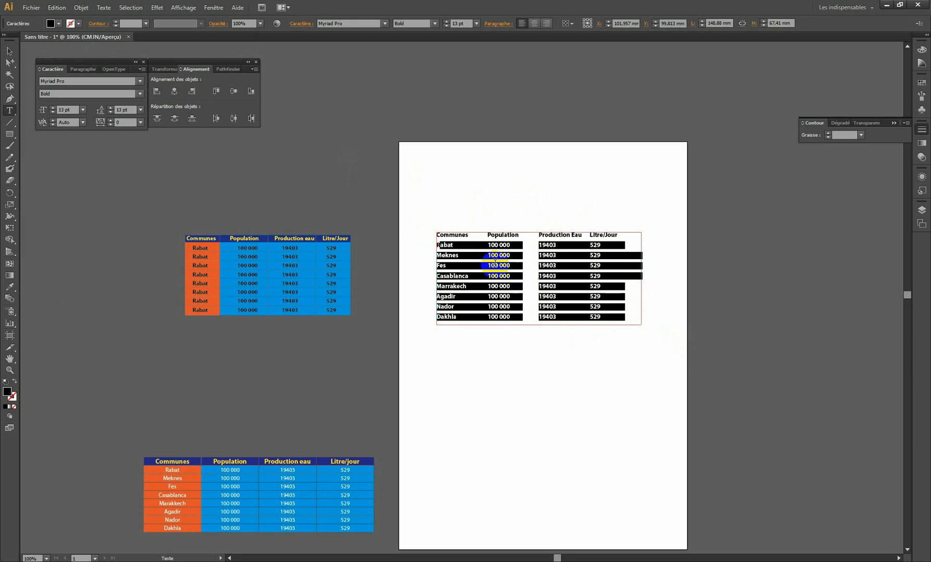
click(447, 249)
drag(436, 243, 612, 319)
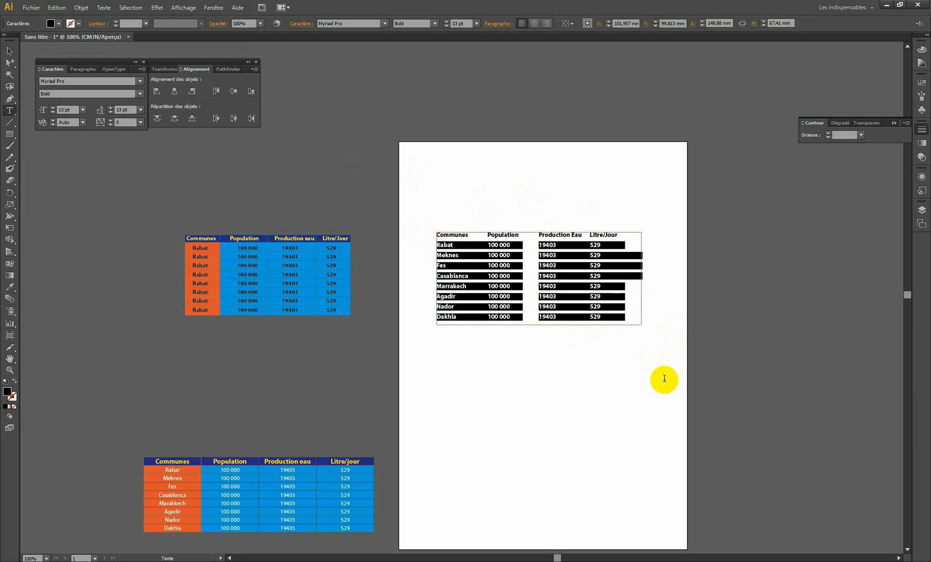
key(Delete)
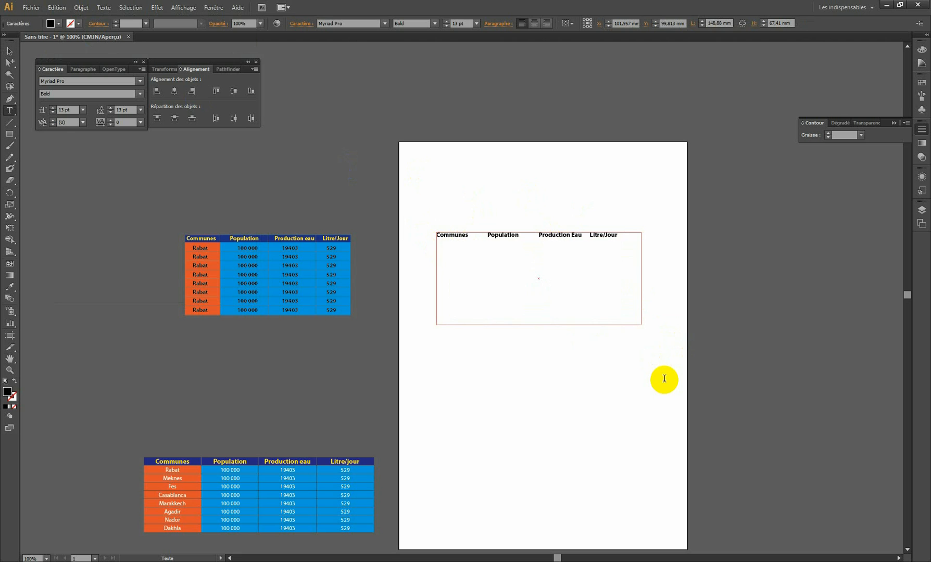
click(664, 379)
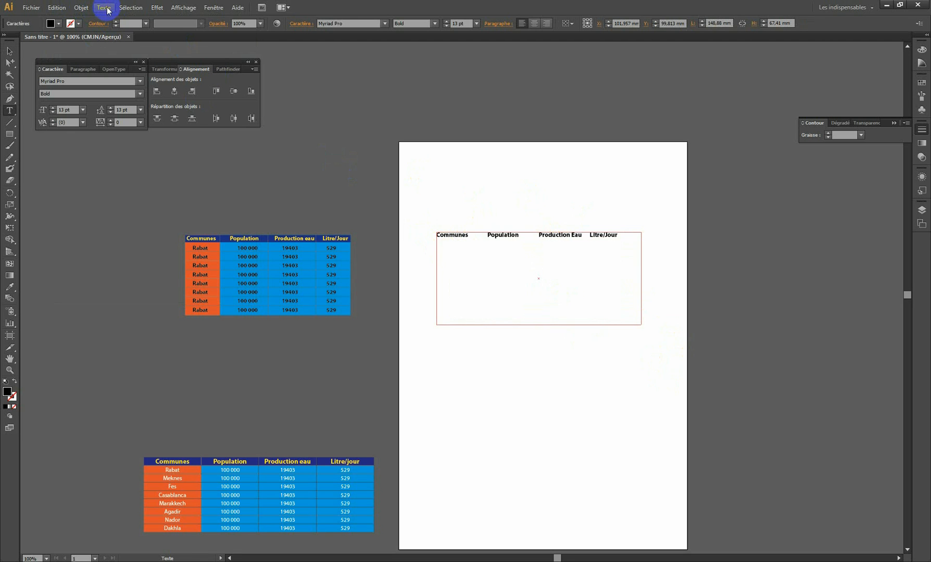
Turn on the preview in the header frame's area type options and set its number of rows to 1.
click(103, 8)
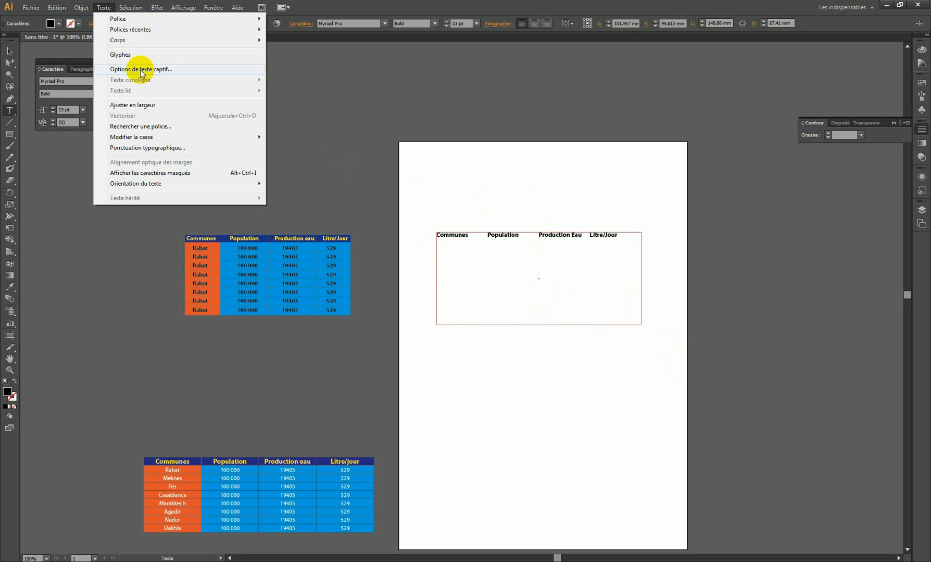
click(622, 248)
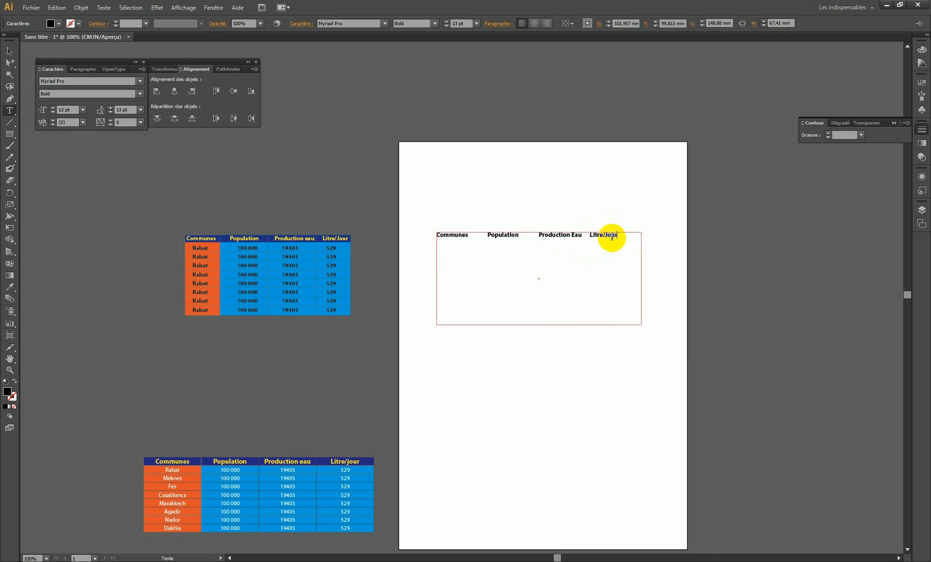
click(103, 7)
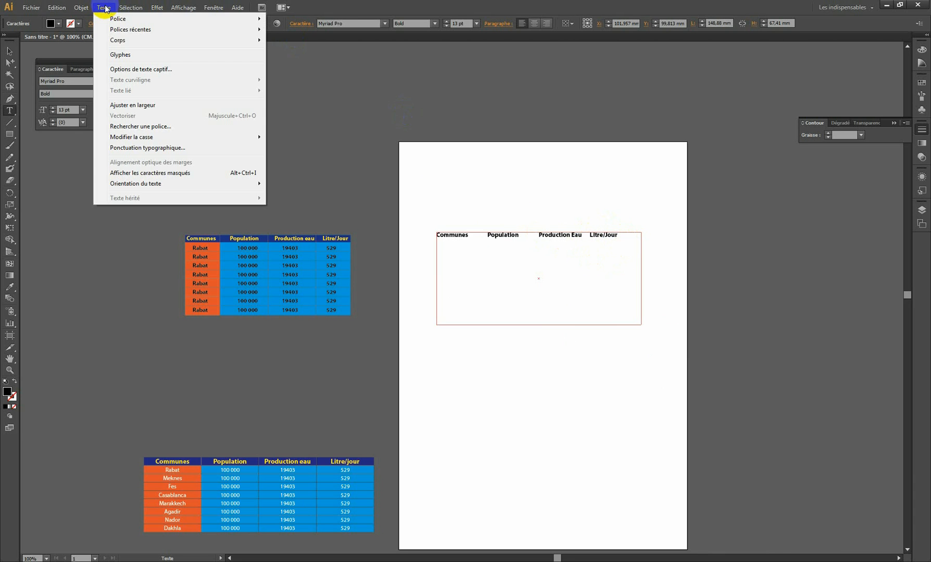
click(232, 69)
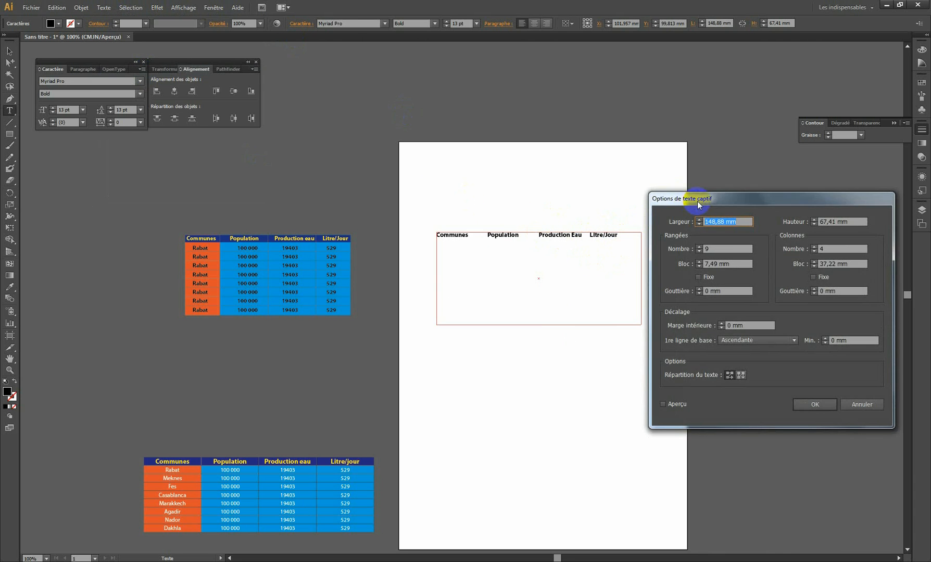
drag(698, 200, 695, 149)
click(666, 351)
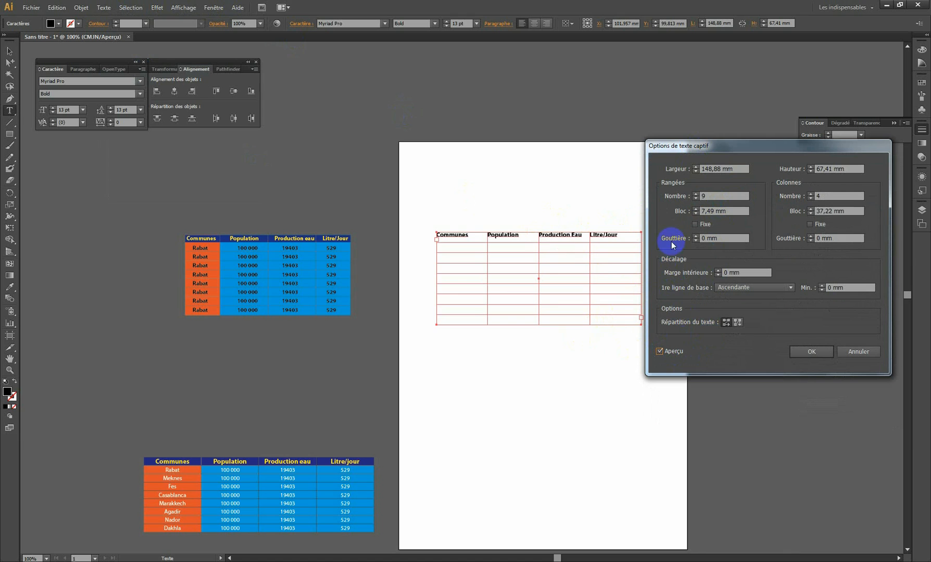
click(696, 193)
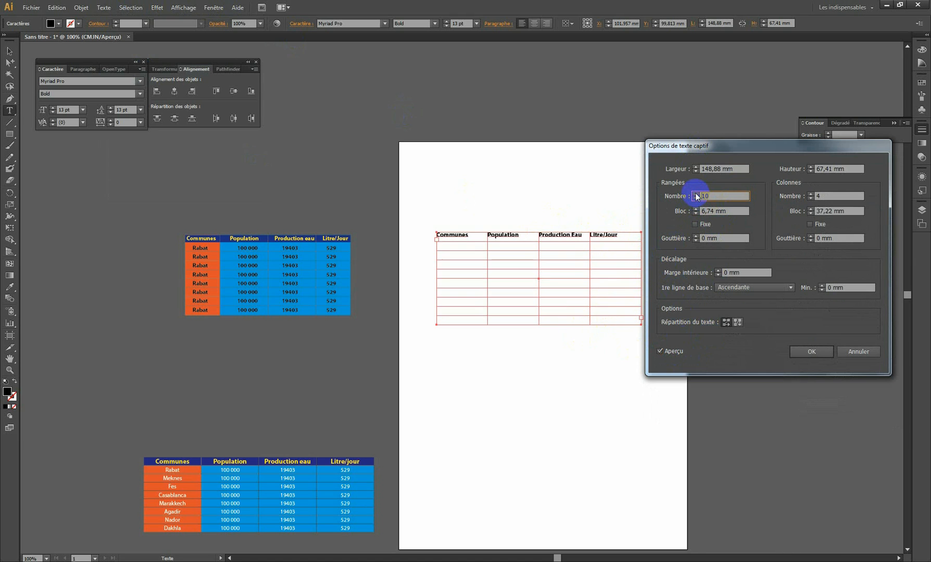
click(696, 194)
click(696, 198)
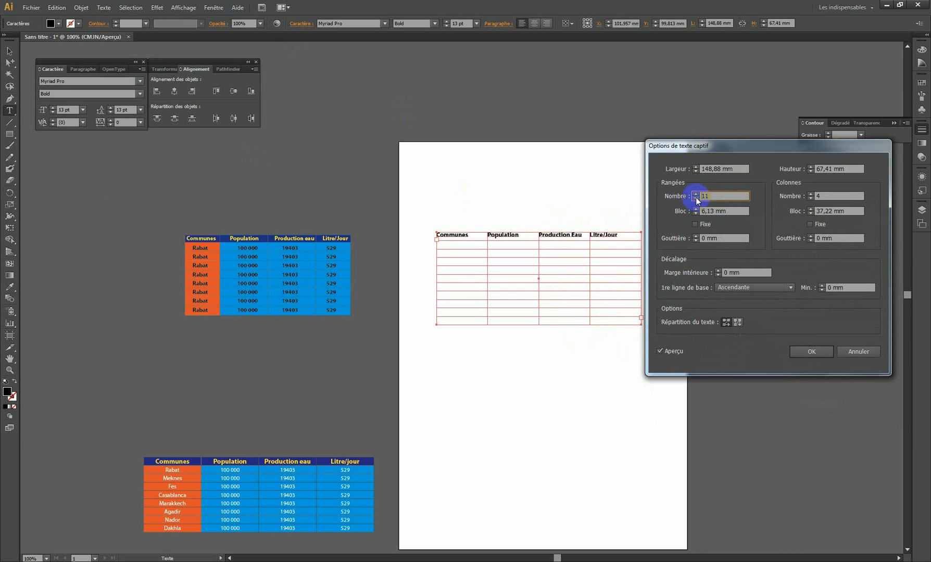
click(695, 199)
click(695, 198)
click(696, 198)
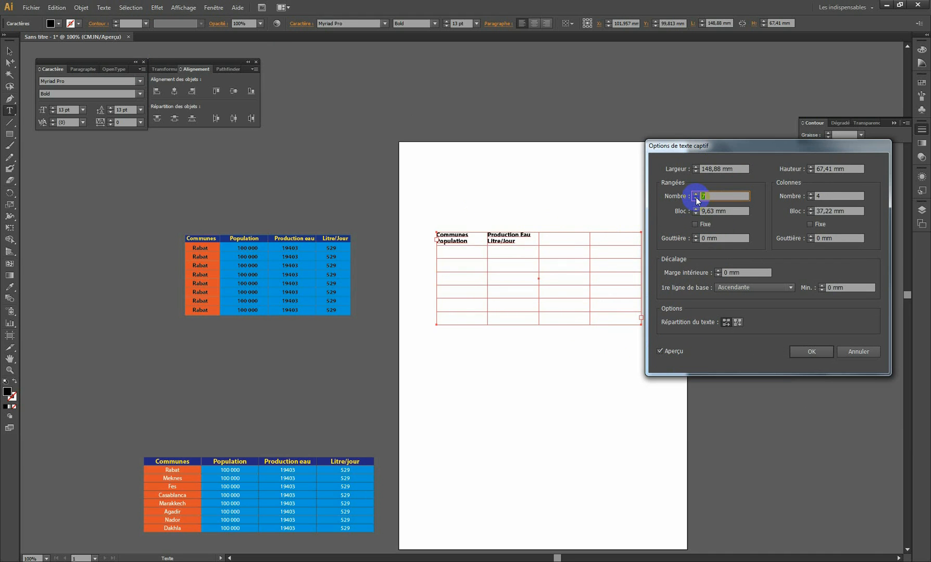
click(696, 198)
click(696, 199)
click(696, 198)
click(695, 199)
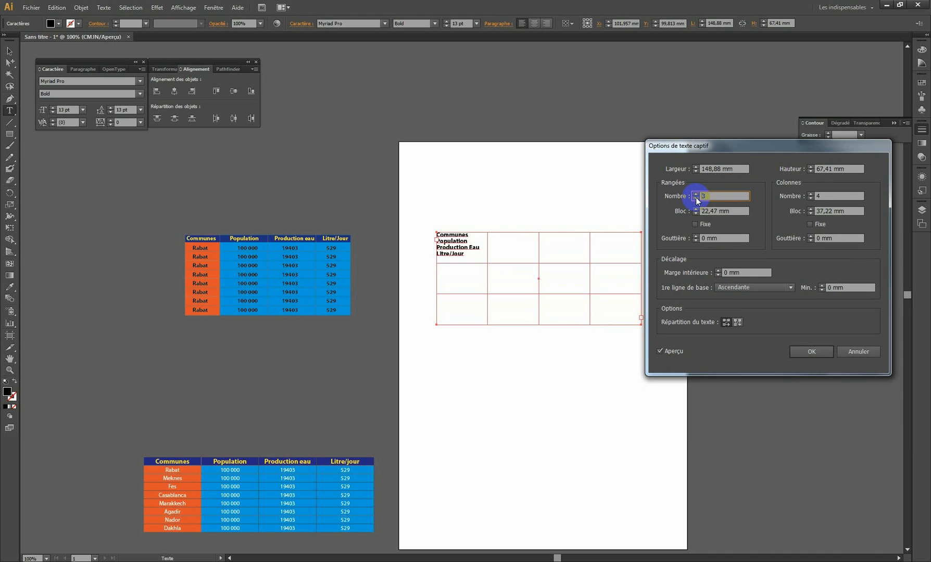
click(695, 198)
click(695, 198)
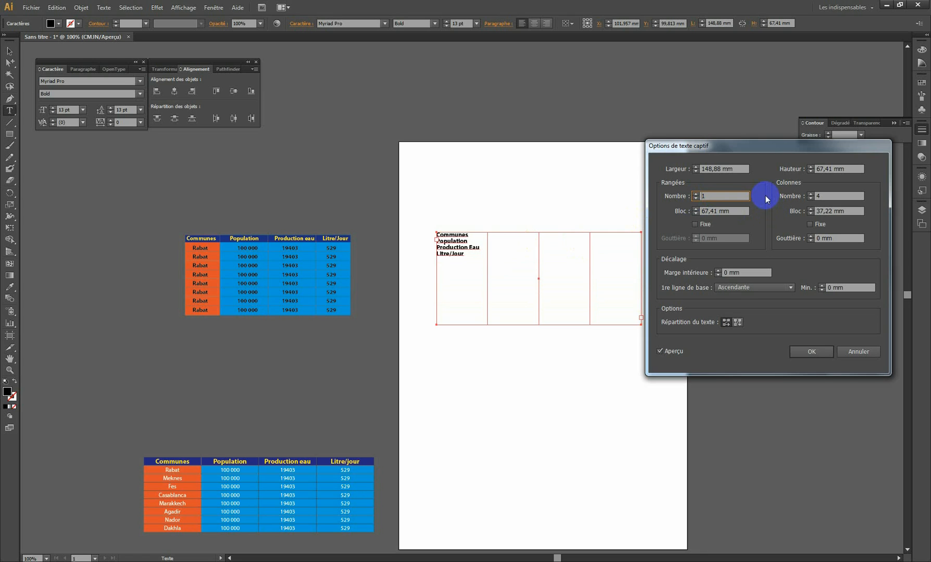
Set the header frame's height to 64 mm, apply the options, and shrink the frame on the artboard to about 5 mm high.
click(810, 172)
click(810, 171)
click(811, 171)
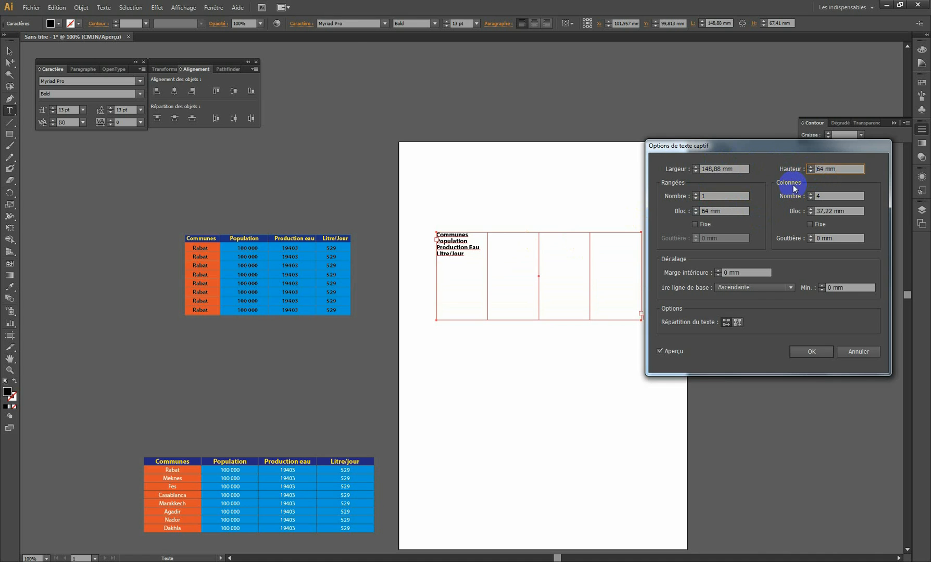
click(811, 352)
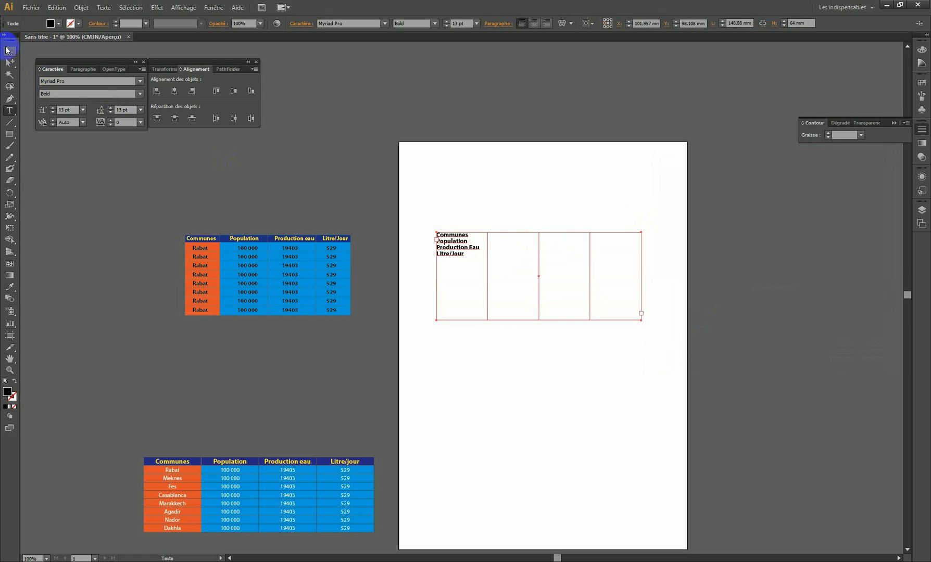
click(10, 53)
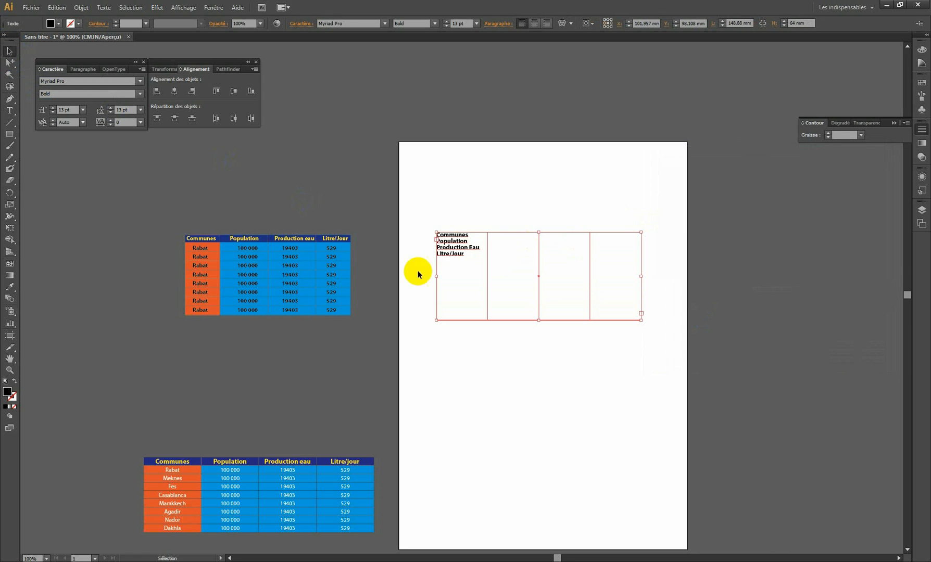
drag(540, 321, 542, 241)
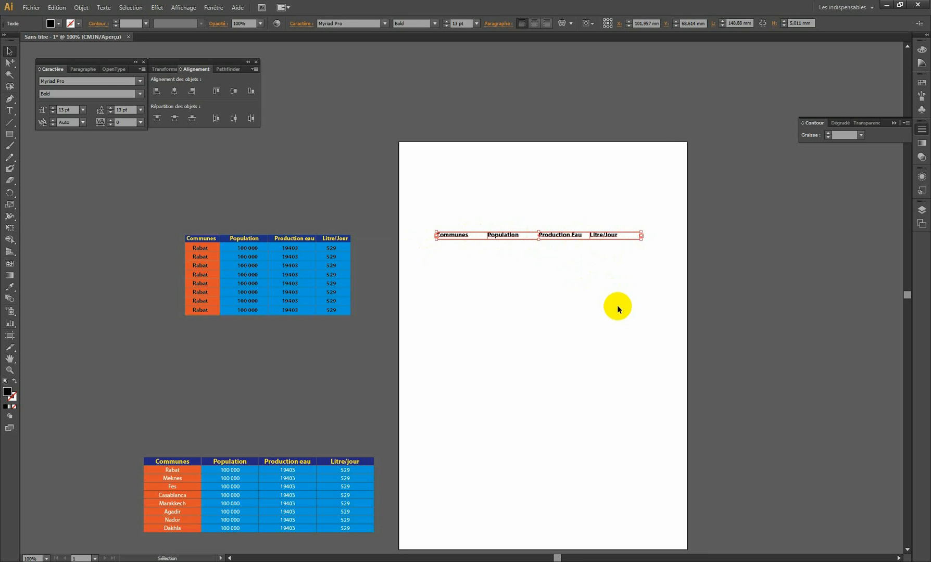
click(539, 273)
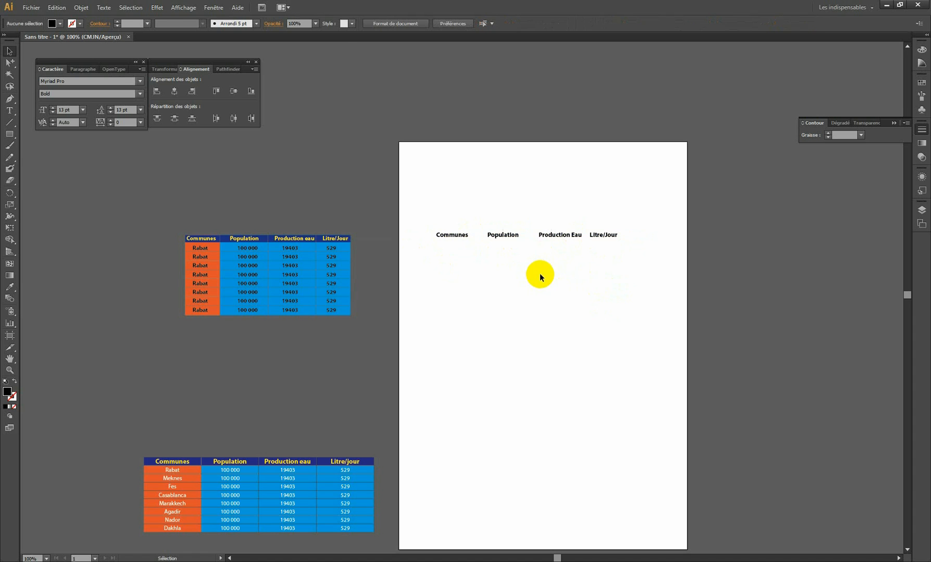
Paste the copied full table in front and move it straight down below the header row to about Y 119 mm.
click(58, 10)
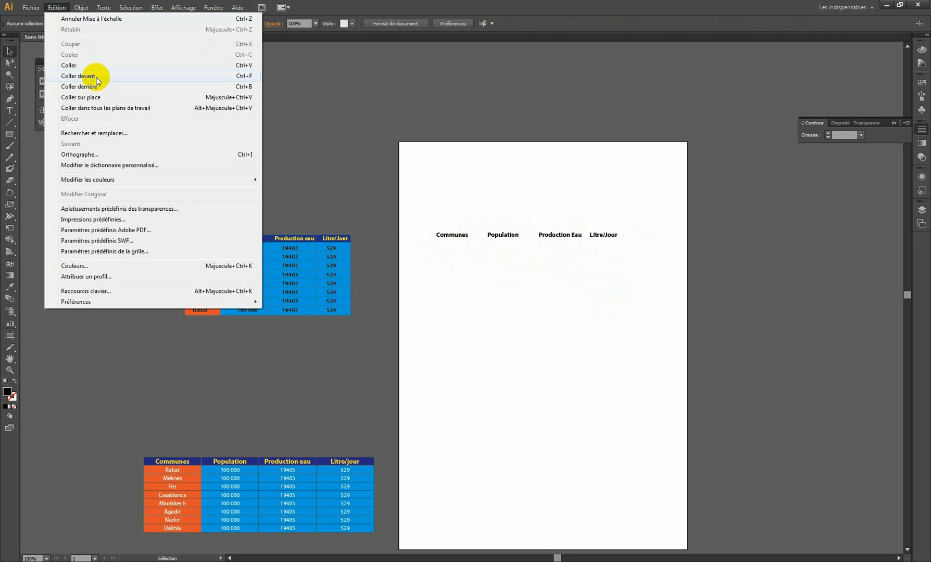
click(78, 76)
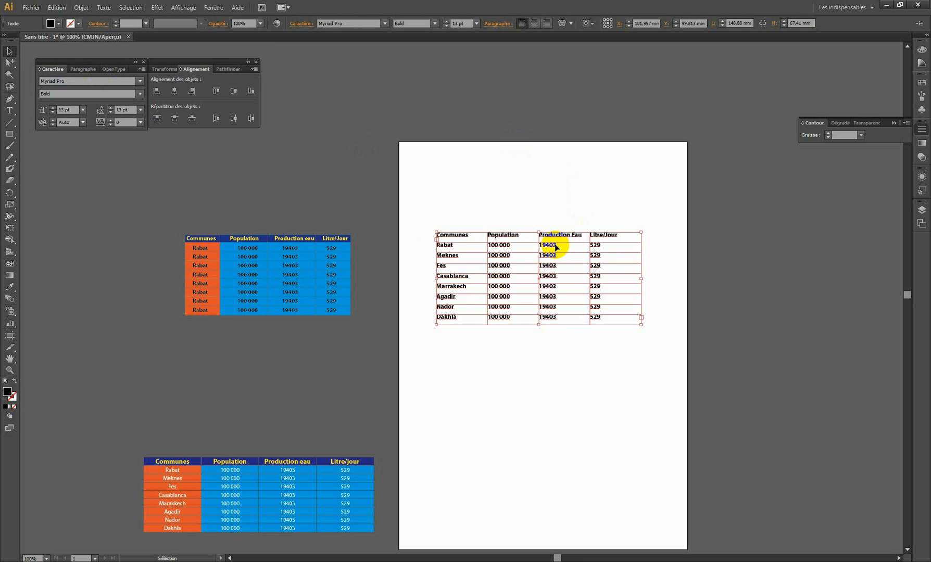
drag(556, 247, 557, 266)
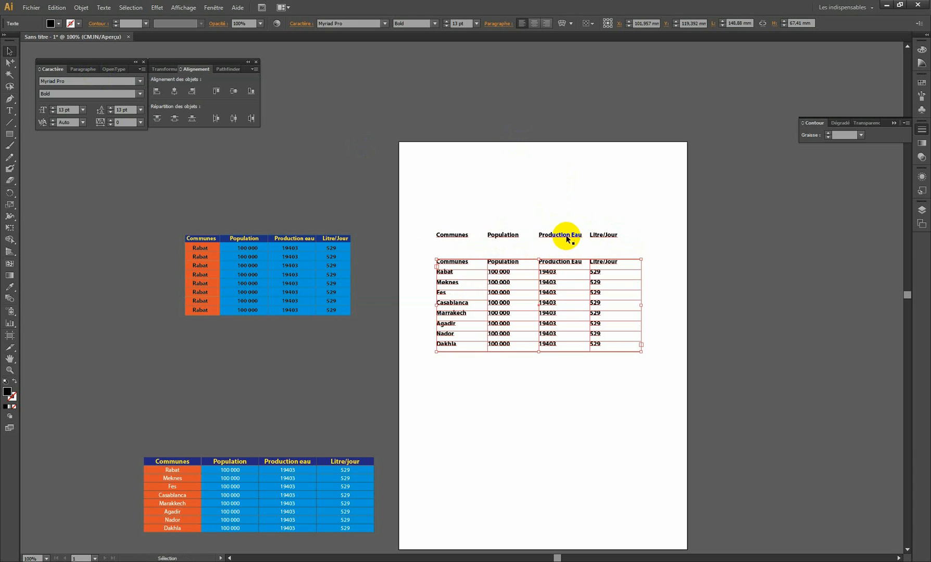
double_click(454, 265)
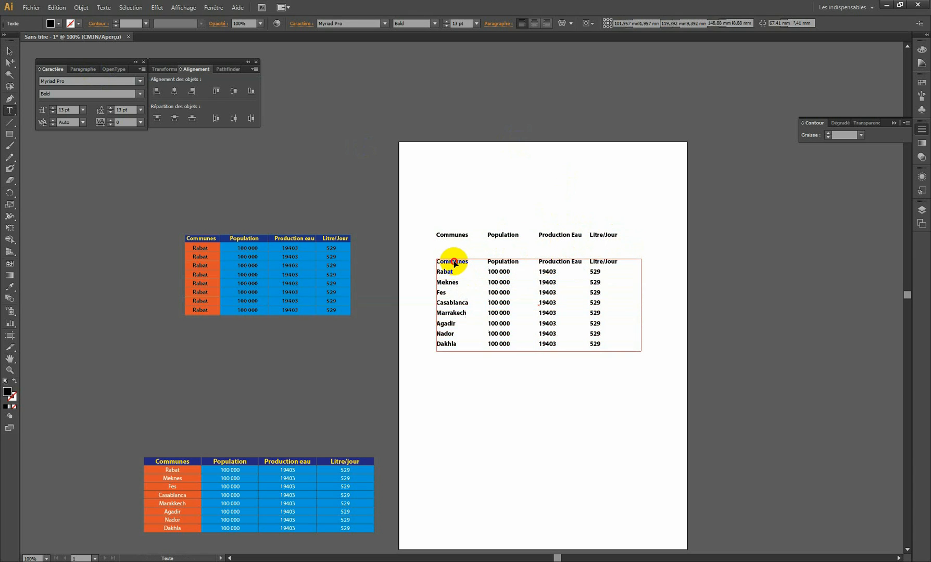
key(ctrl+a)
click(438, 262)
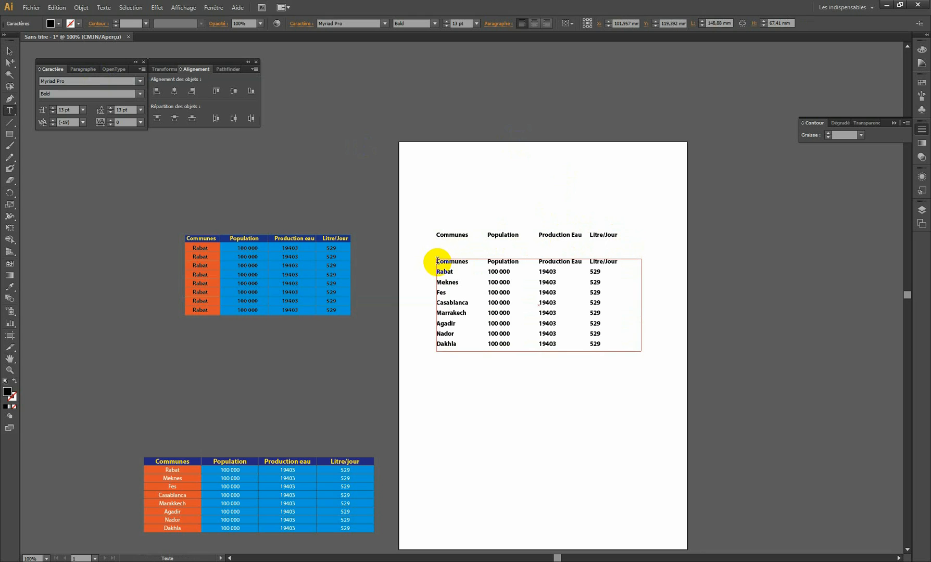
key(Escape)
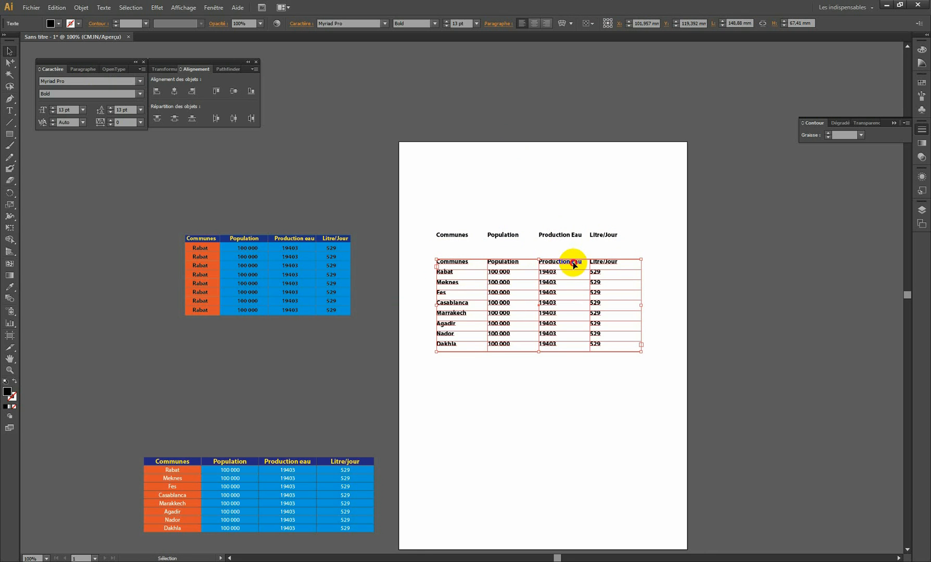
Move the pasted table farther down to about Y 127 mm and delete its duplicate header row.
drag(573, 264, 577, 266)
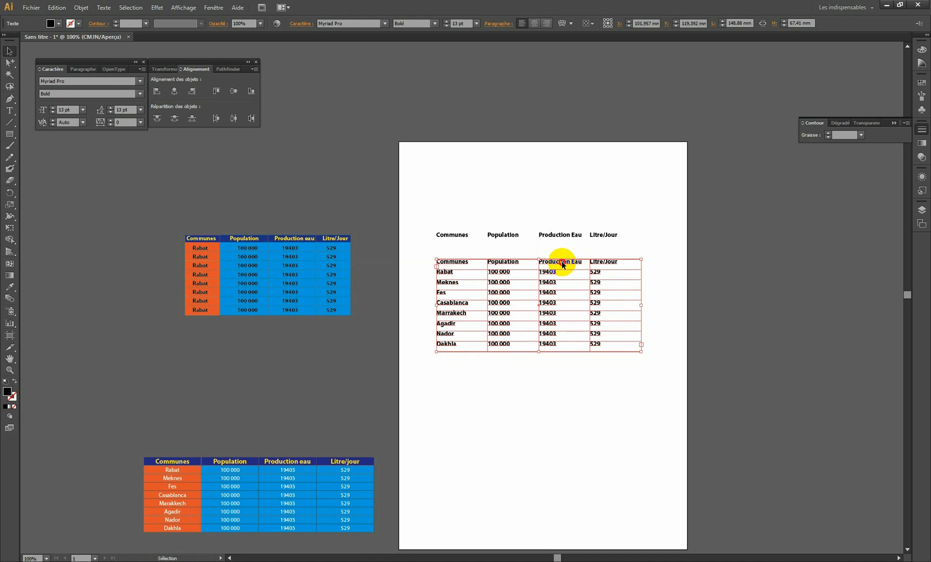
drag(562, 265, 561, 278)
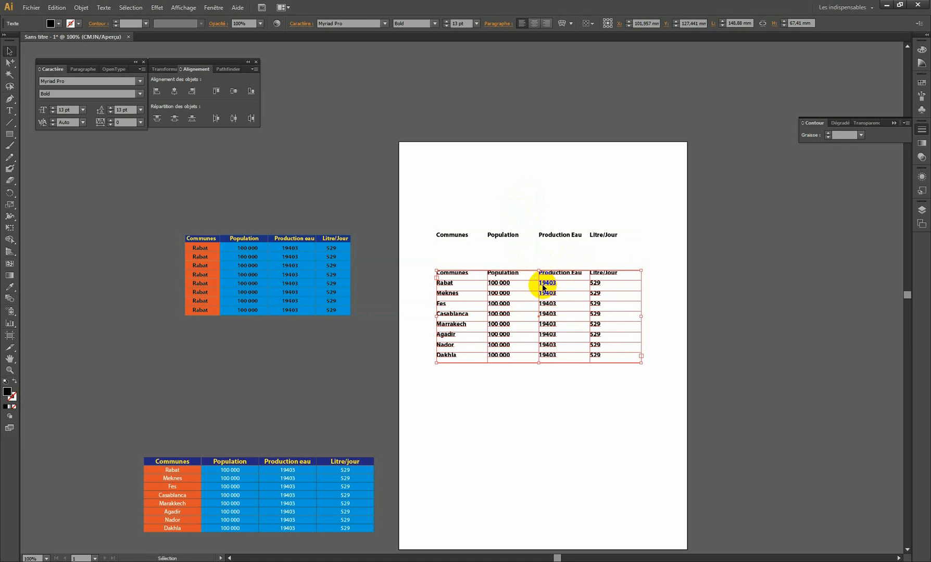
double_click(460, 276)
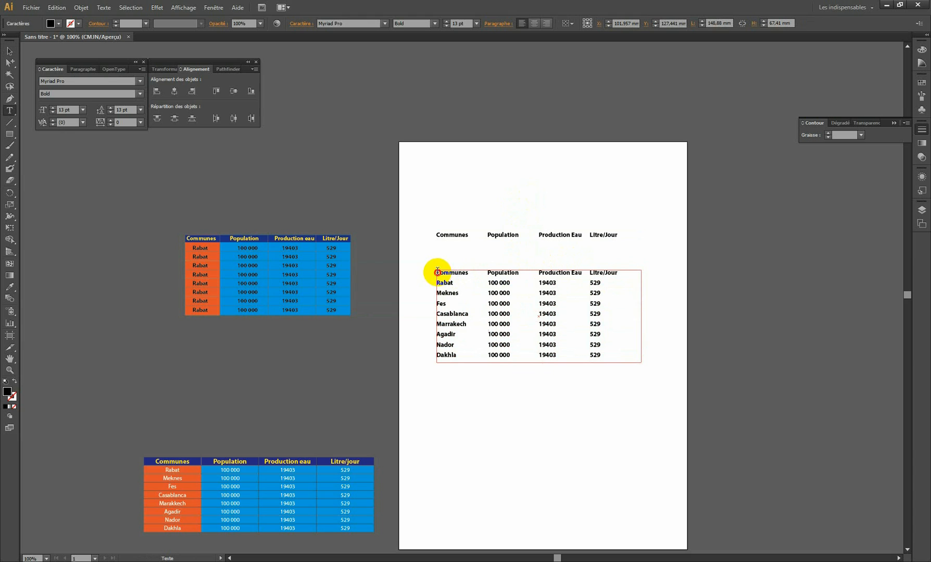
drag(437, 271, 637, 271)
key(BackSpace)
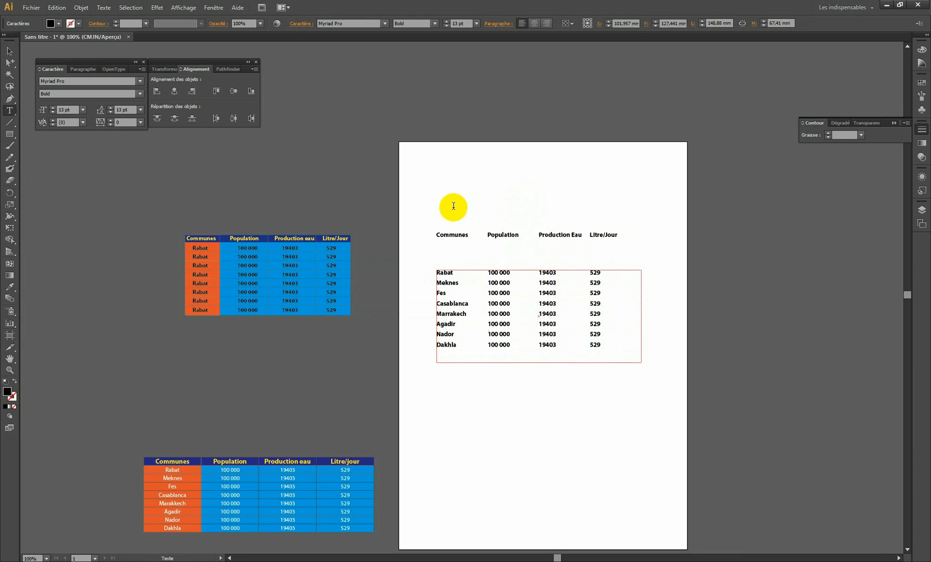
Turn on the preview in the data frame's area type options and set its number of rows to 8.
click(104, 8)
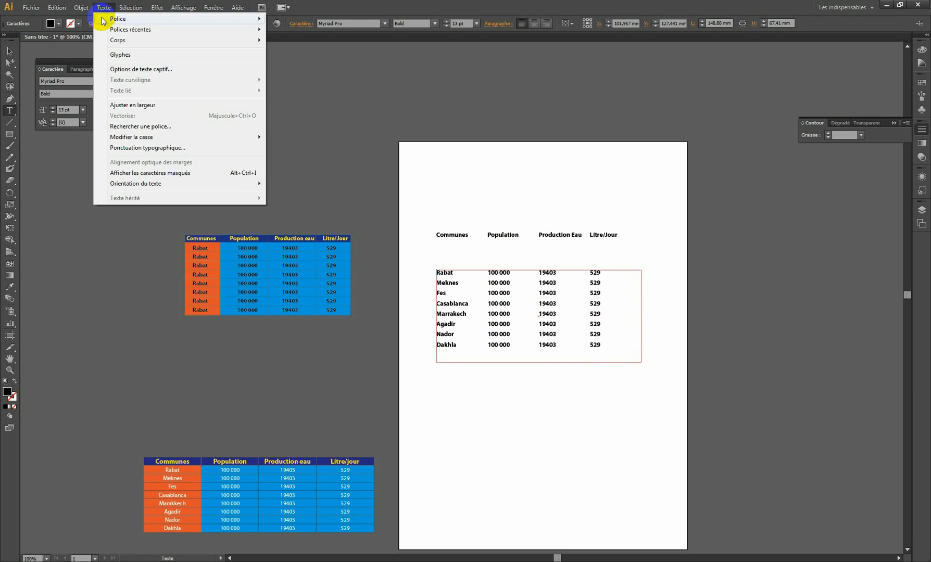
click(151, 70)
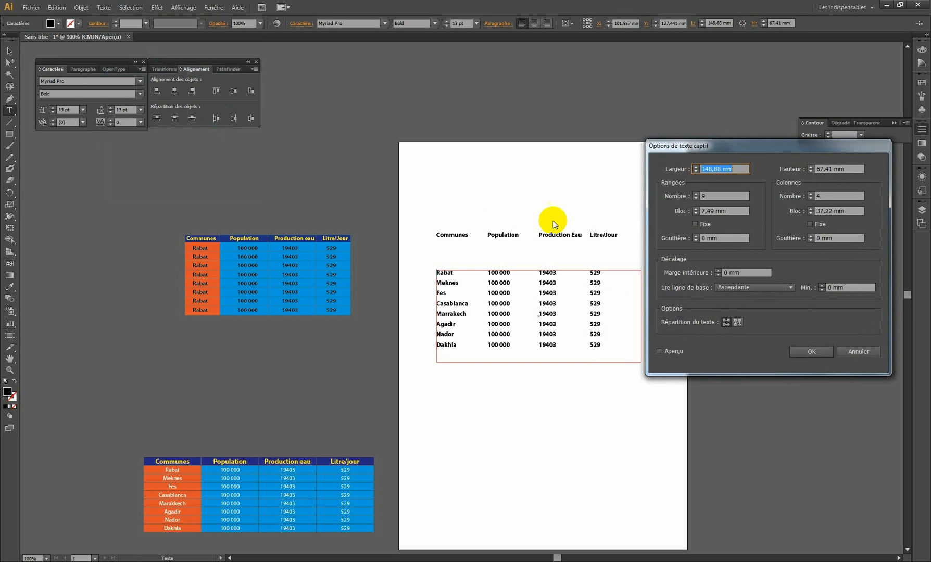
click(660, 352)
click(723, 195)
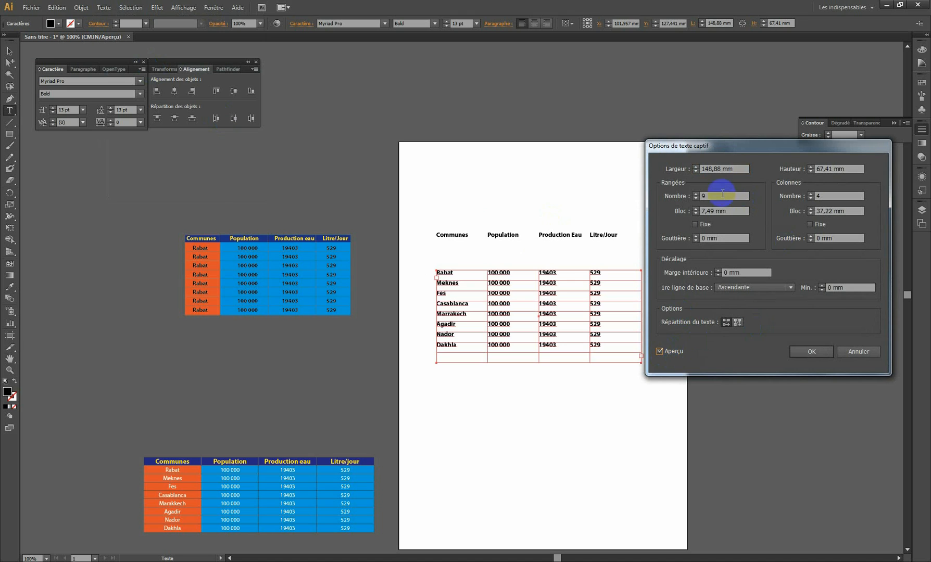
click(695, 200)
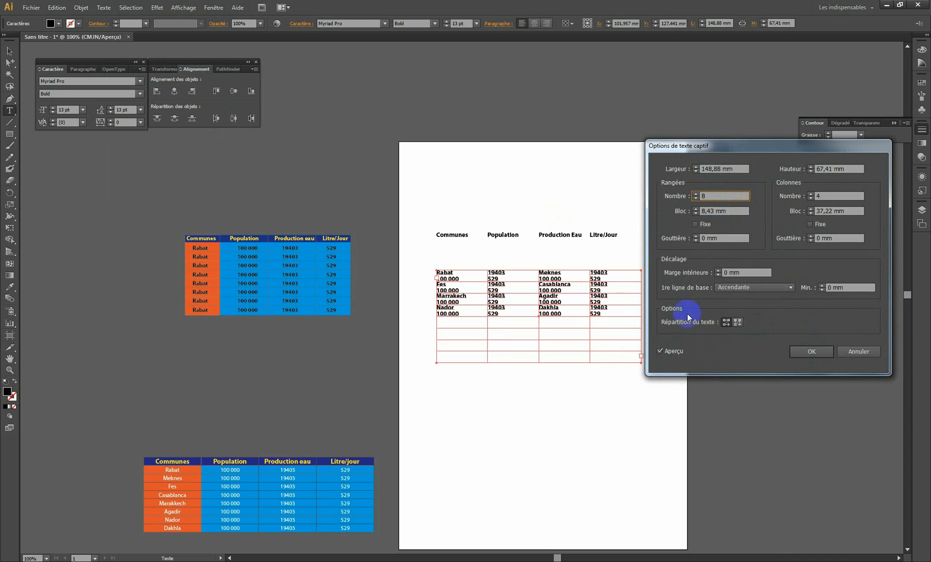
Set the data frame's height to 61 mm and apply the area type options.
click(811, 172)
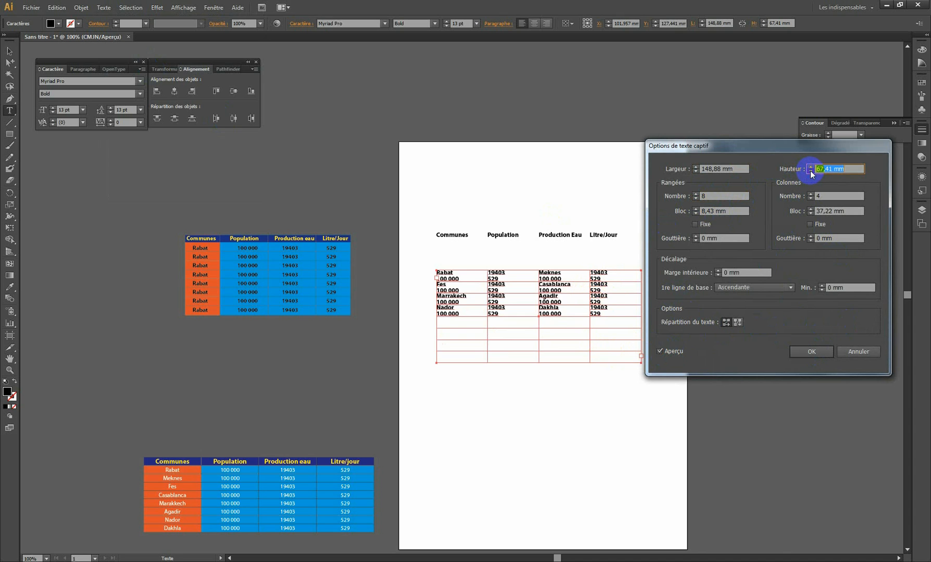
click(811, 171)
click(810, 171)
click(810, 172)
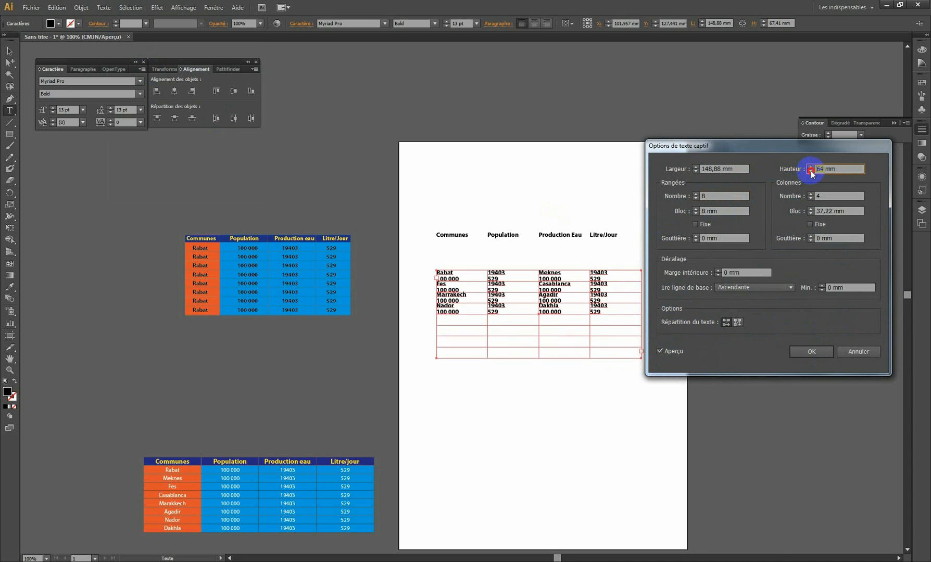
click(811, 171)
click(810, 171)
click(811, 171)
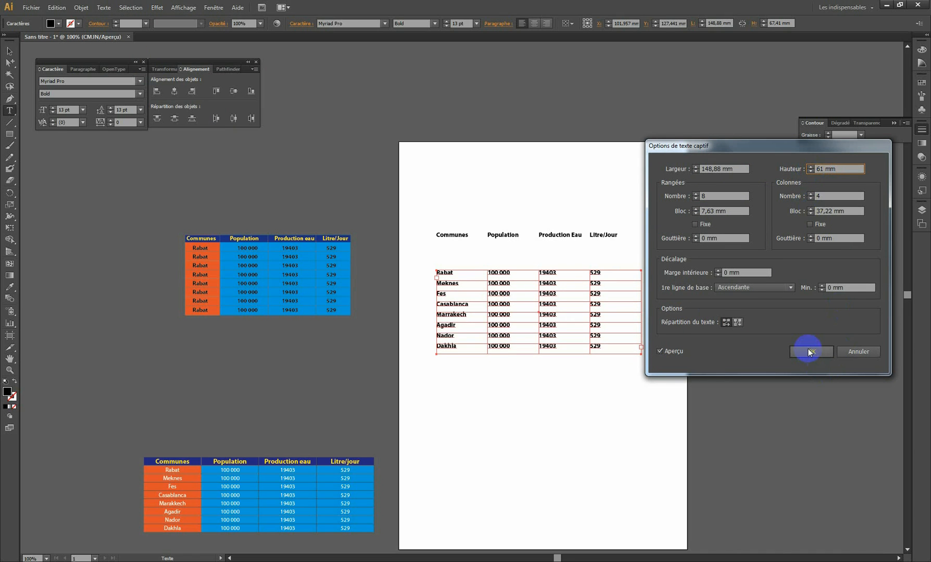
click(807, 348)
Shrink the data frame to about 59 mm high and move it straight up beneath the header row, to about Y 102 mm.
click(10, 75)
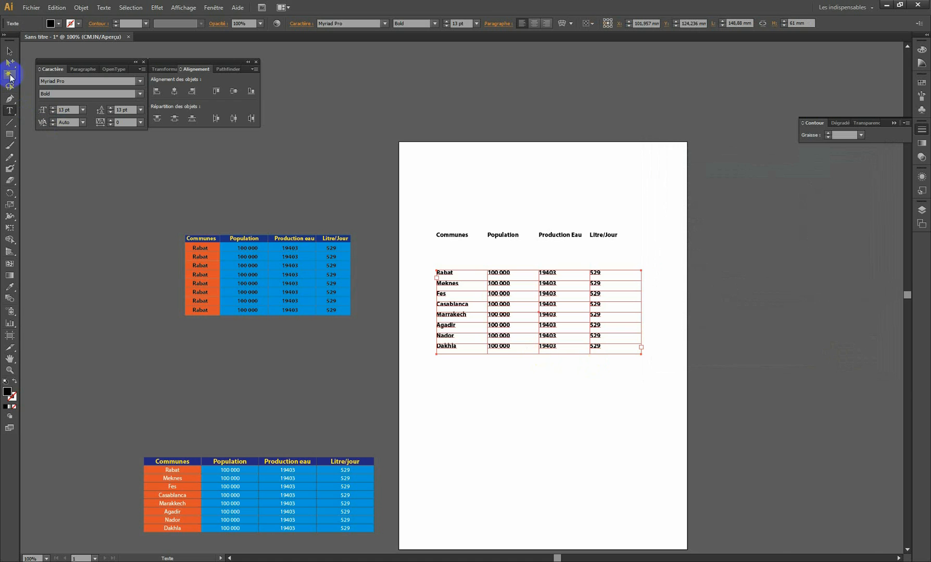
click(9, 51)
drag(538, 353, 539, 352)
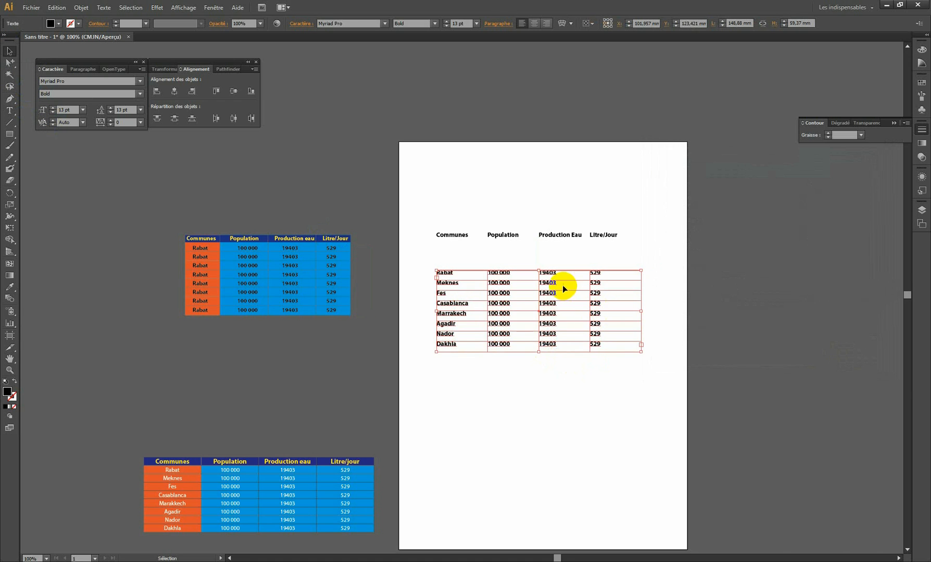
drag(548, 277, 549, 243)
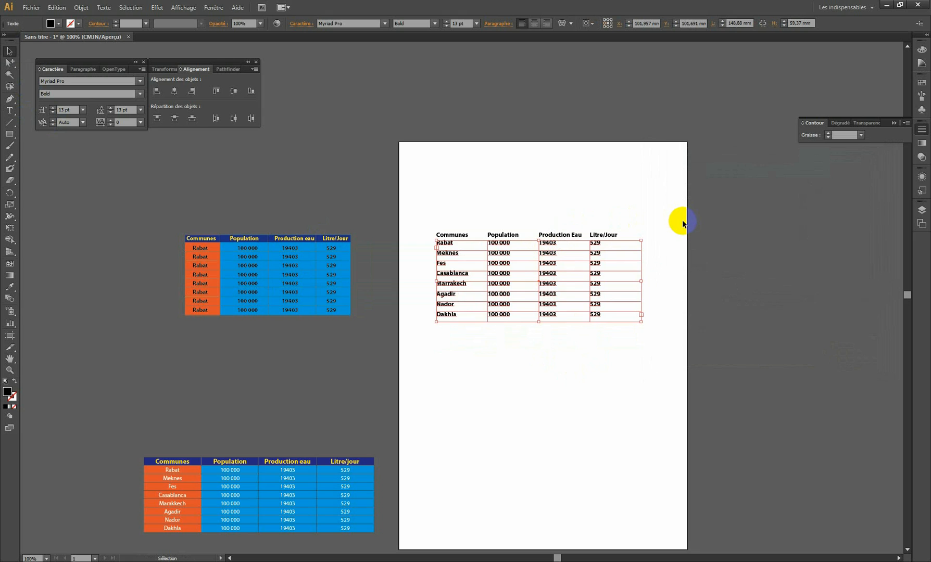
Select the header frame, bring up the Paragraph settings beside the artboard, and centre the header text.
click(452, 235)
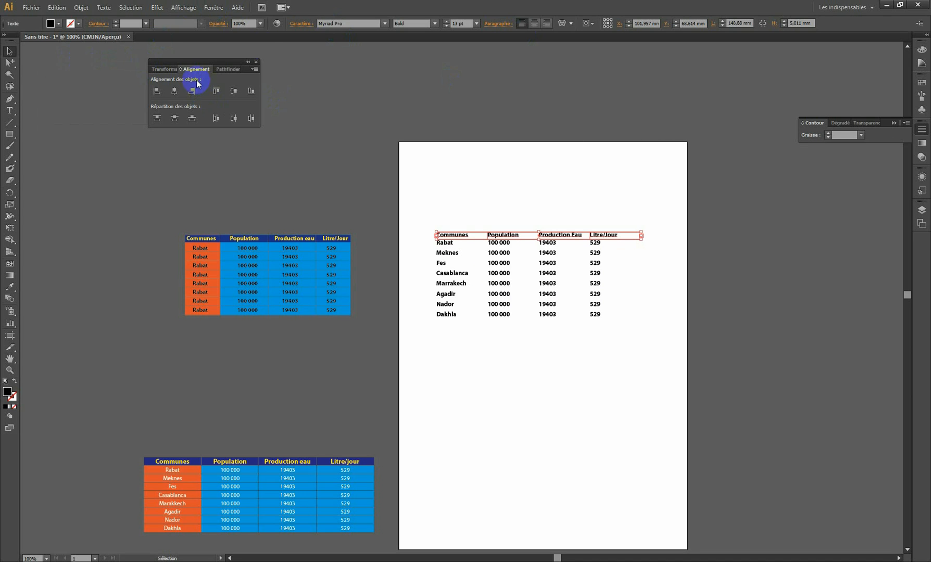
click(143, 62)
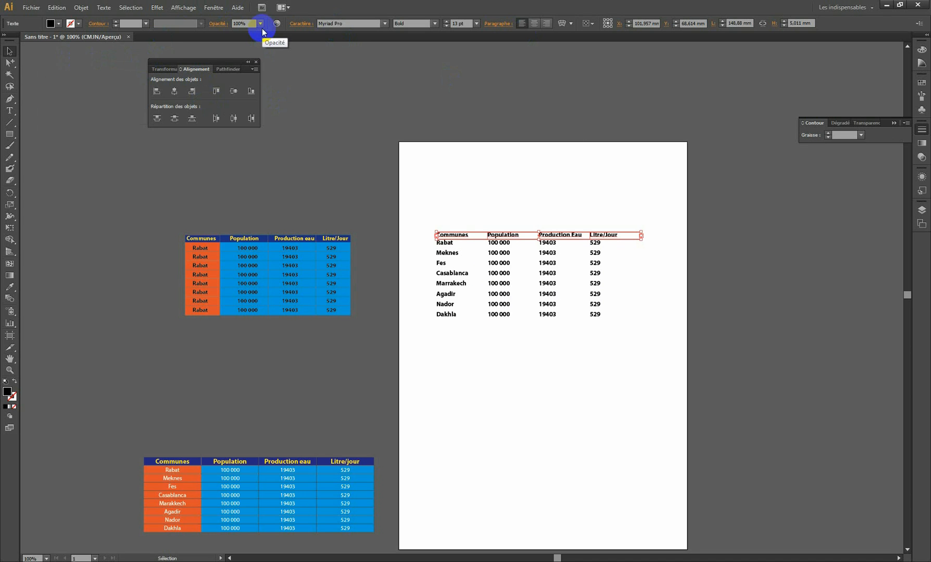
click(214, 8)
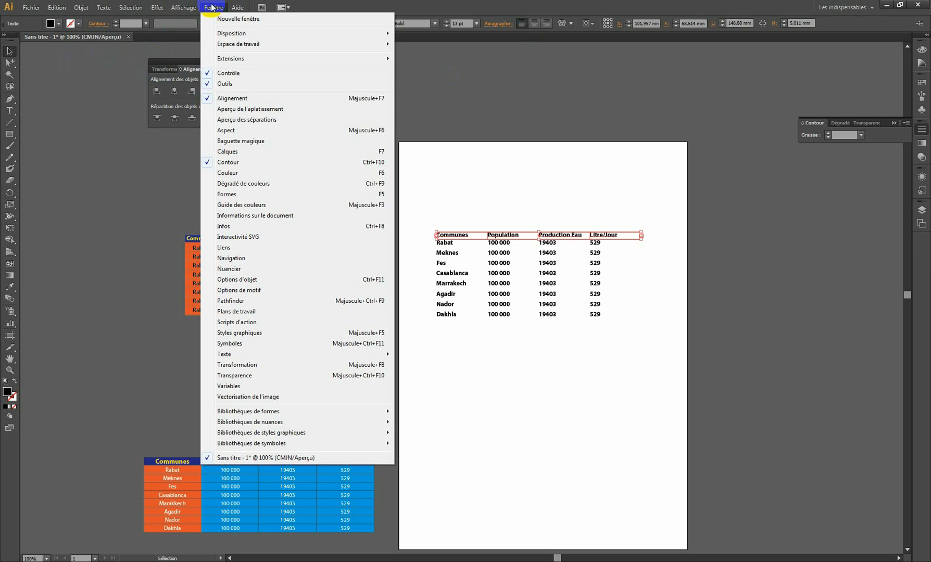
mouse_move(230, 358)
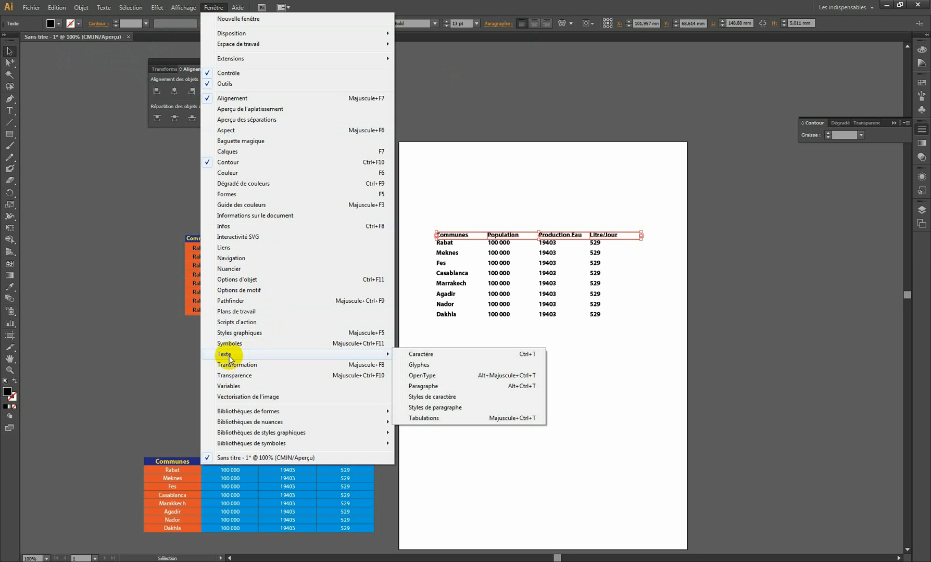
click(421, 354)
click(81, 67)
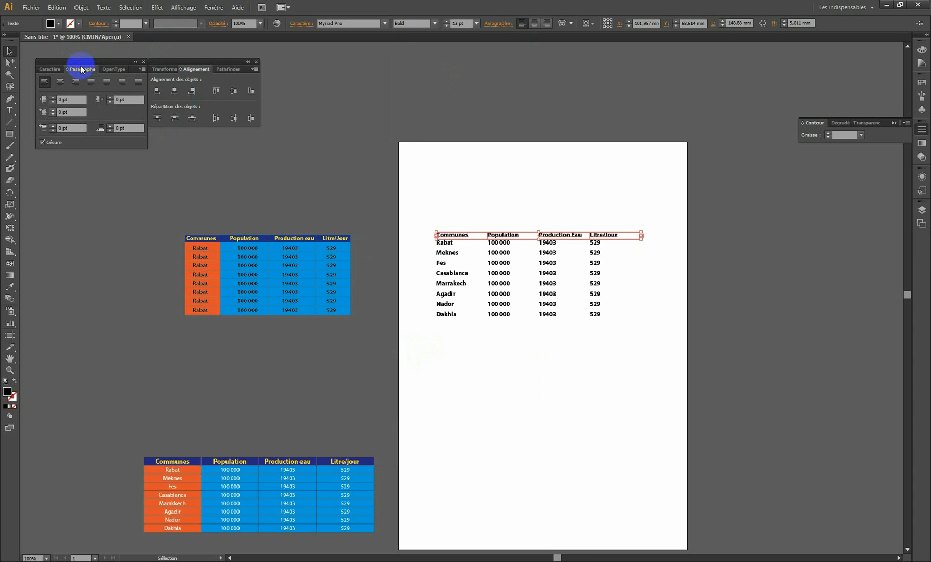
drag(87, 65, 324, 78)
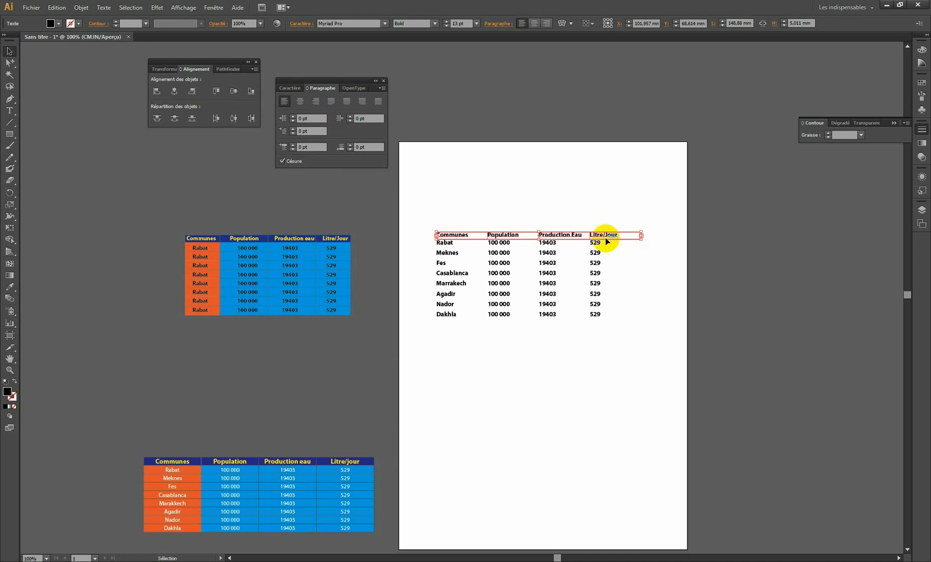
click(301, 103)
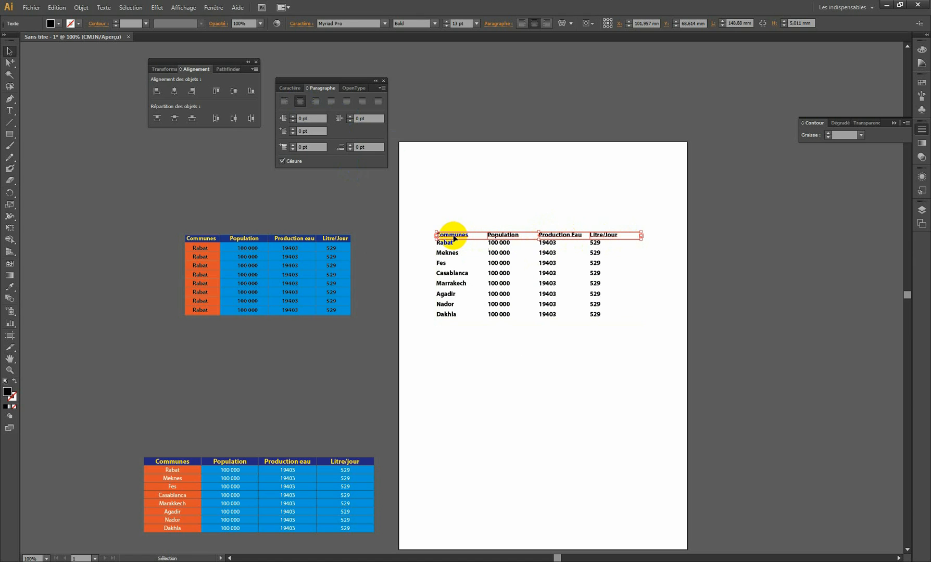
drag(454, 236, 461, 236)
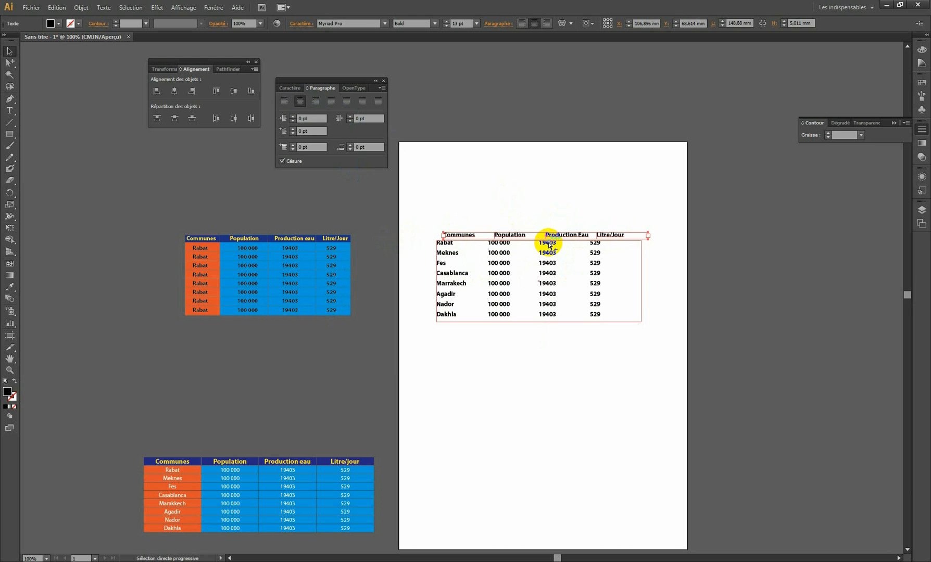
key(ctrl+z)
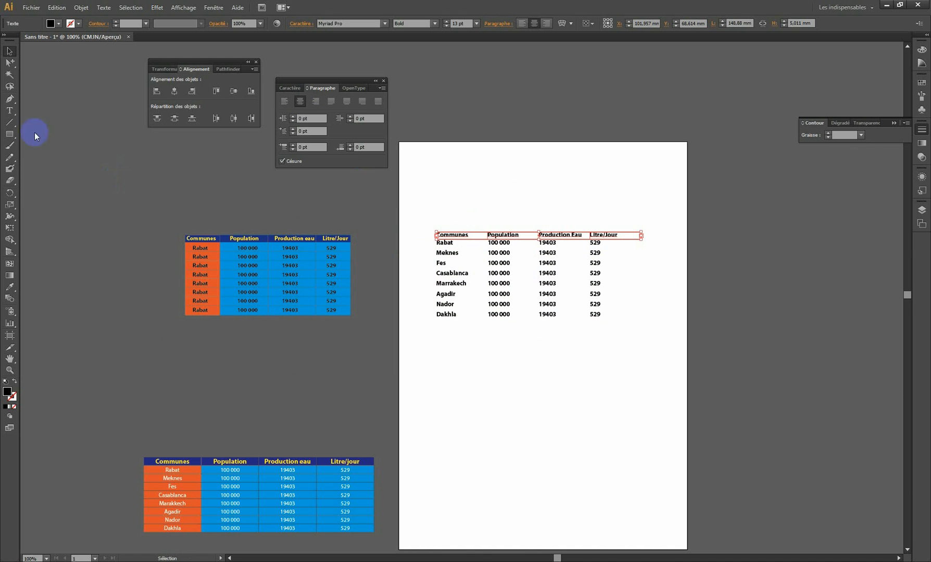
Draw a rectangle about 139 mm wide and 7.6 mm high over the header row and fill it with dark blue.
click(10, 134)
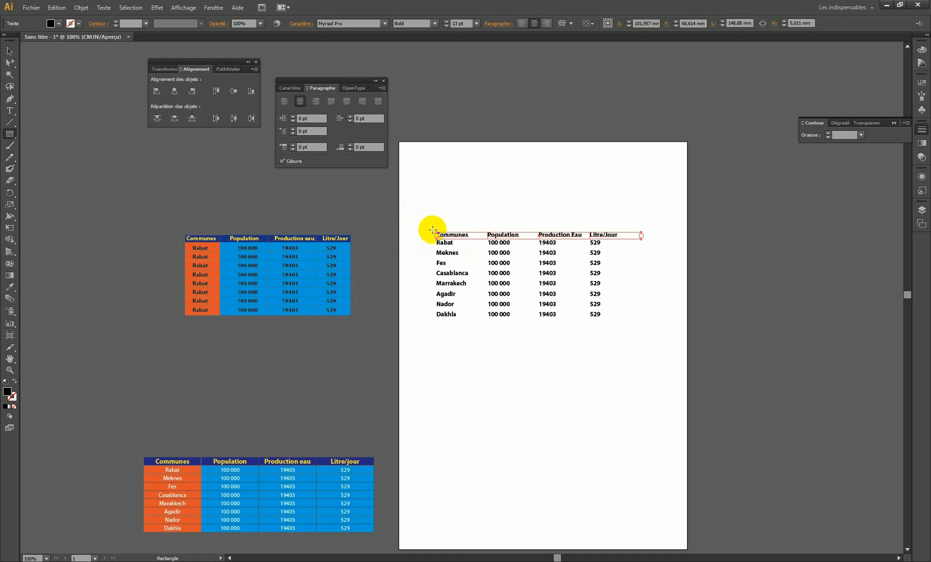
drag(430, 229, 621, 239)
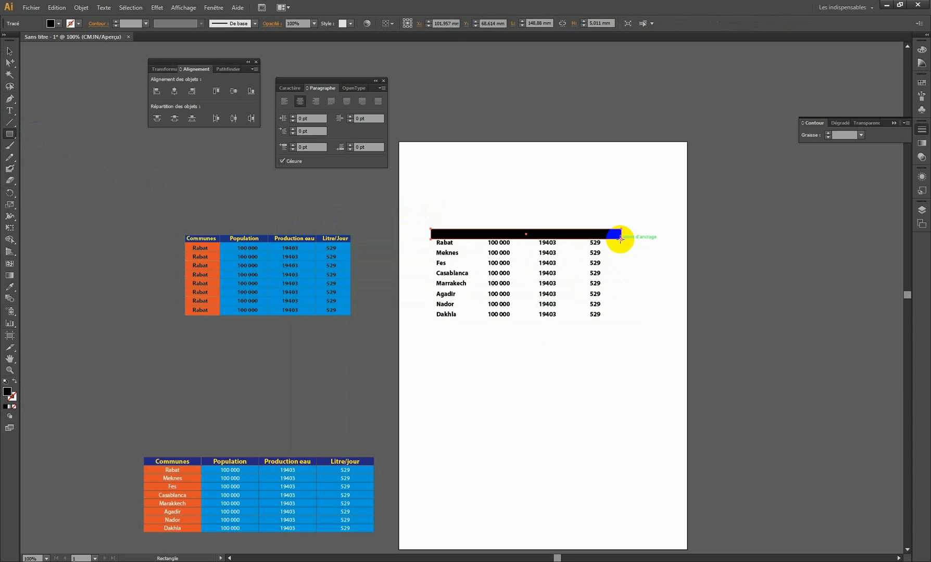
click(922, 83)
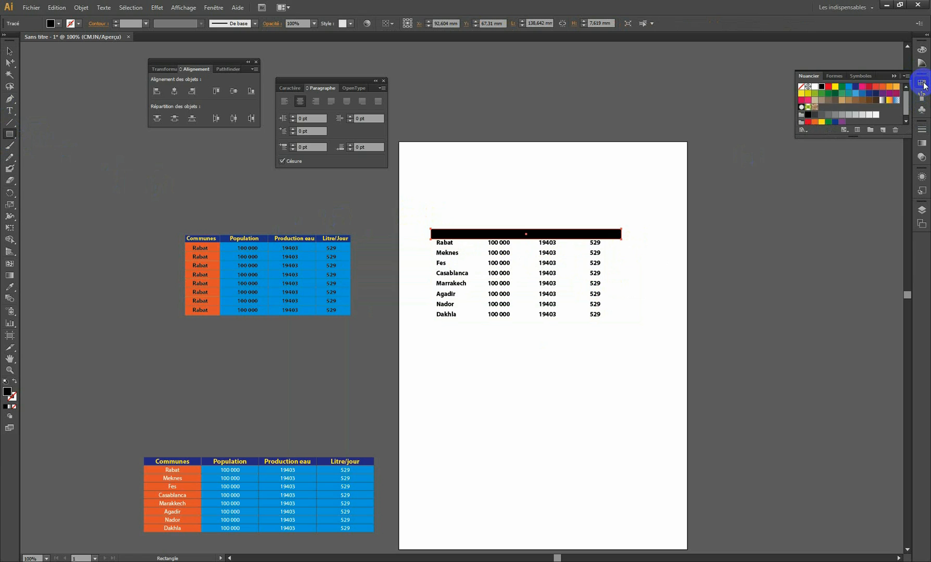
click(857, 88)
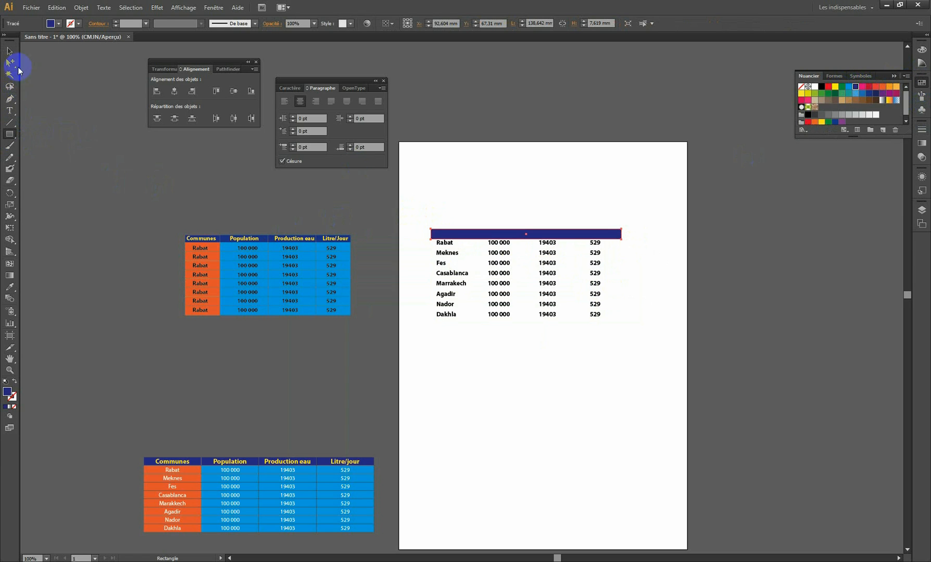
Send the dark blue rectangle to the back, behind the header text.
click(9, 52)
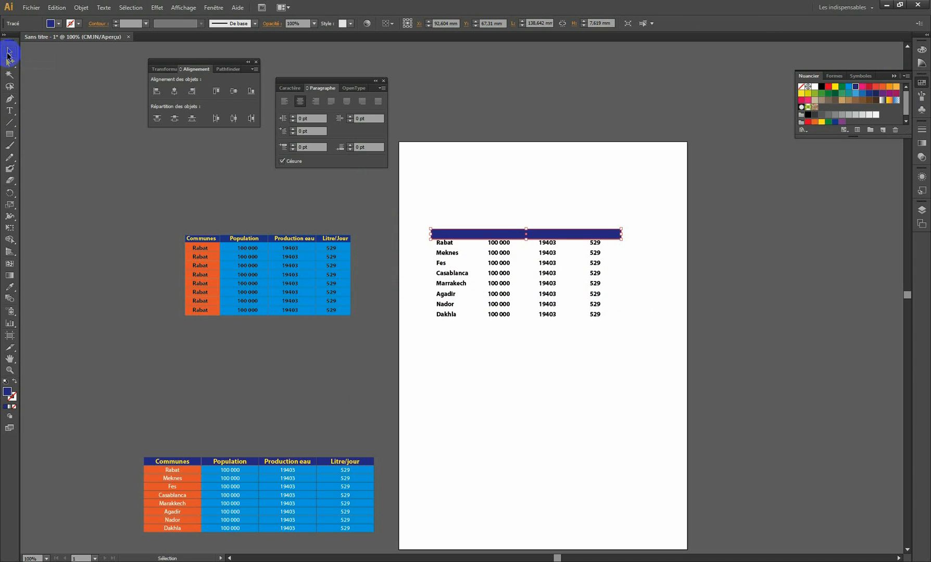
right_click(497, 235)
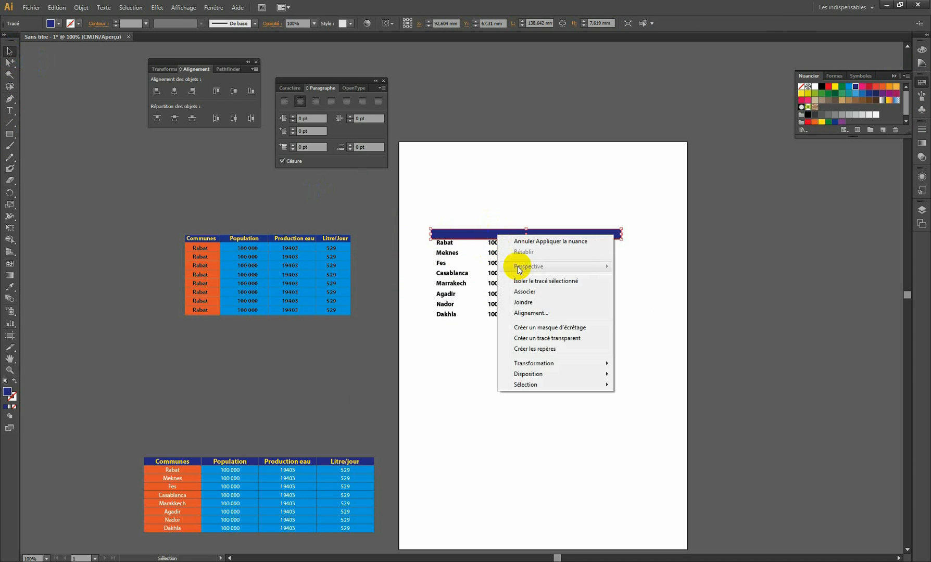
mouse_move(552, 378)
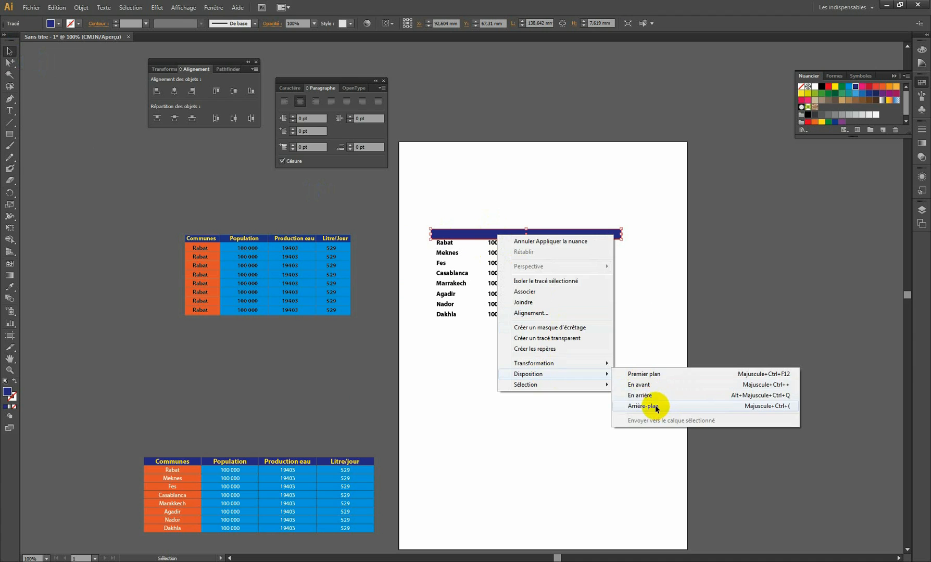
click(653, 407)
Fill the header text with white and nudge its frame slightly left to about X 101.6 mm.
click(616, 235)
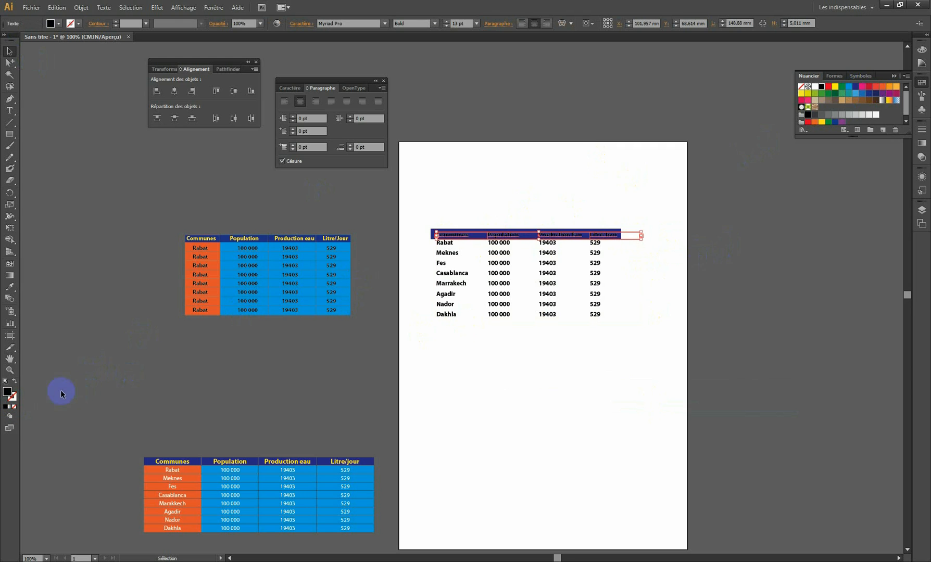
click(14, 397)
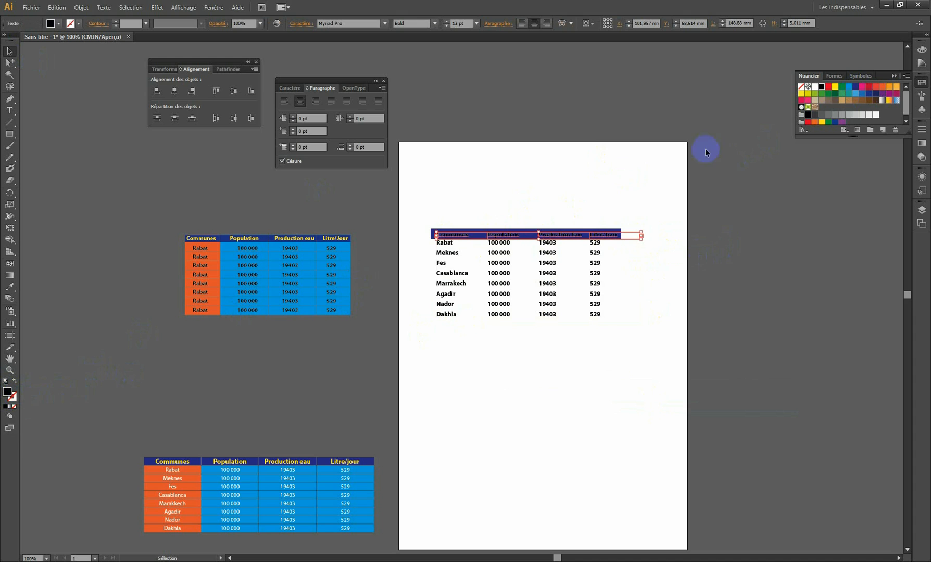
click(815, 87)
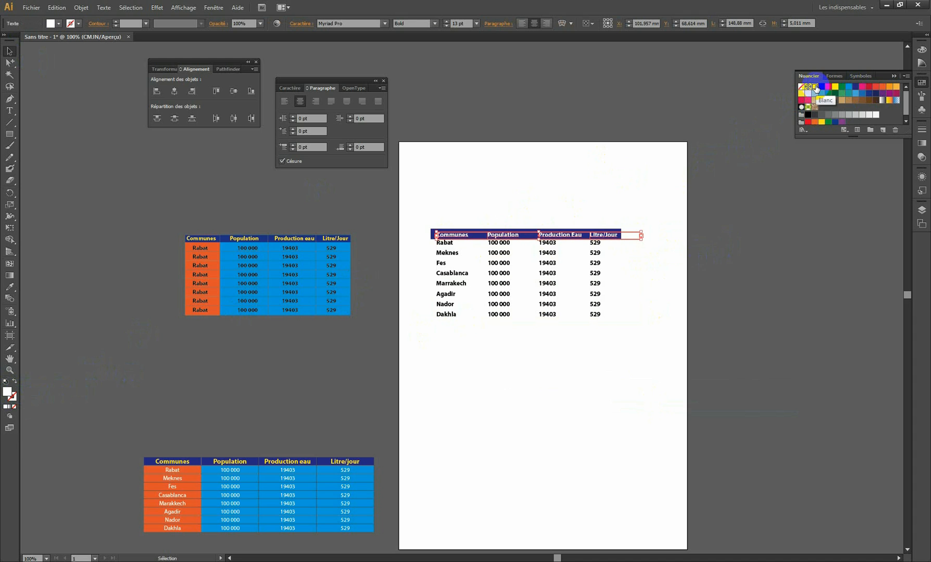
click(767, 312)
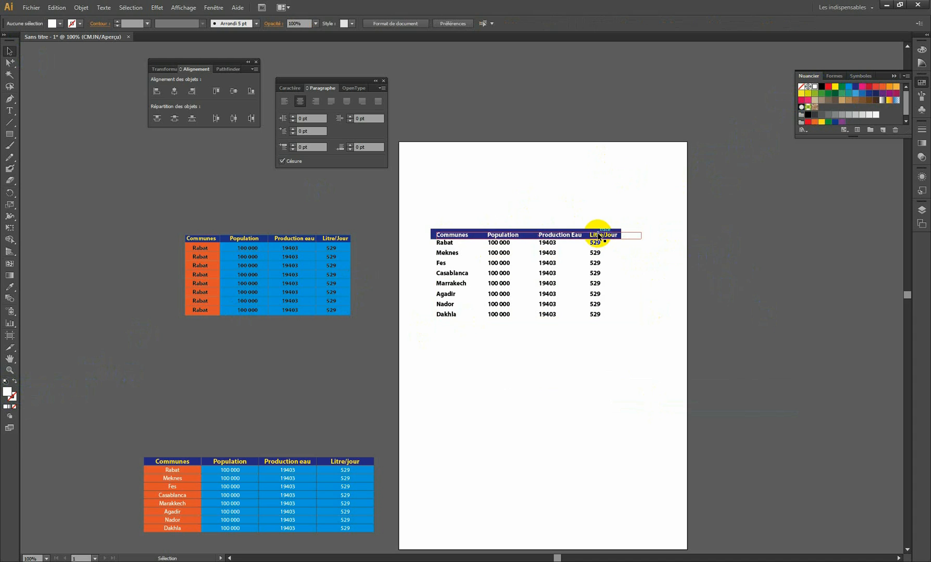
click(598, 234)
key(Left)
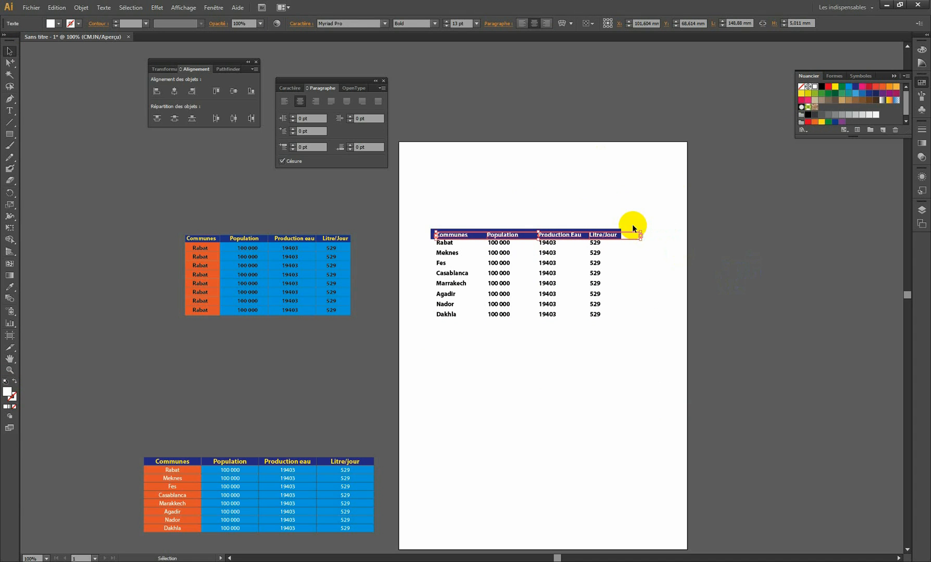
click(761, 253)
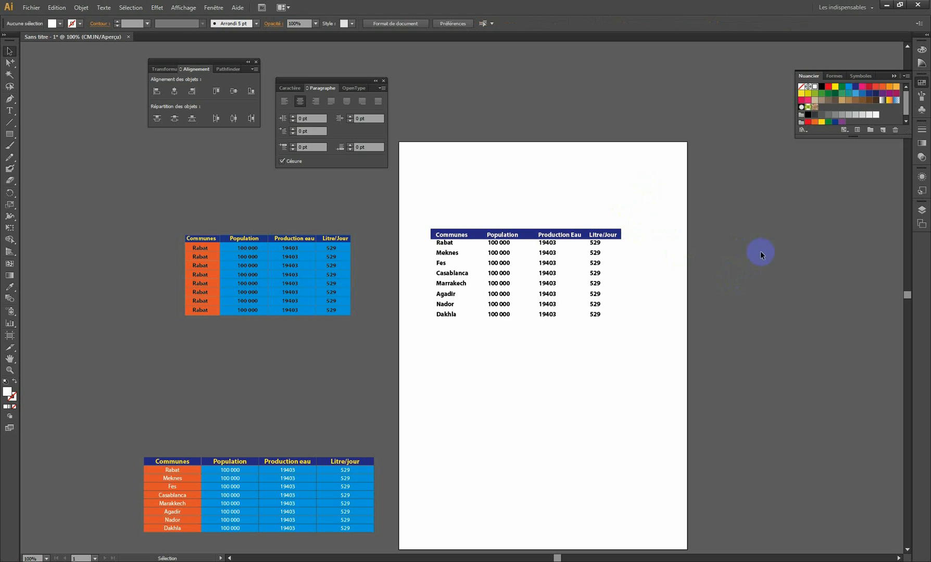
Duplicate the dark blue header rectangle in place, pasting the copy in front of the original.
click(521, 230)
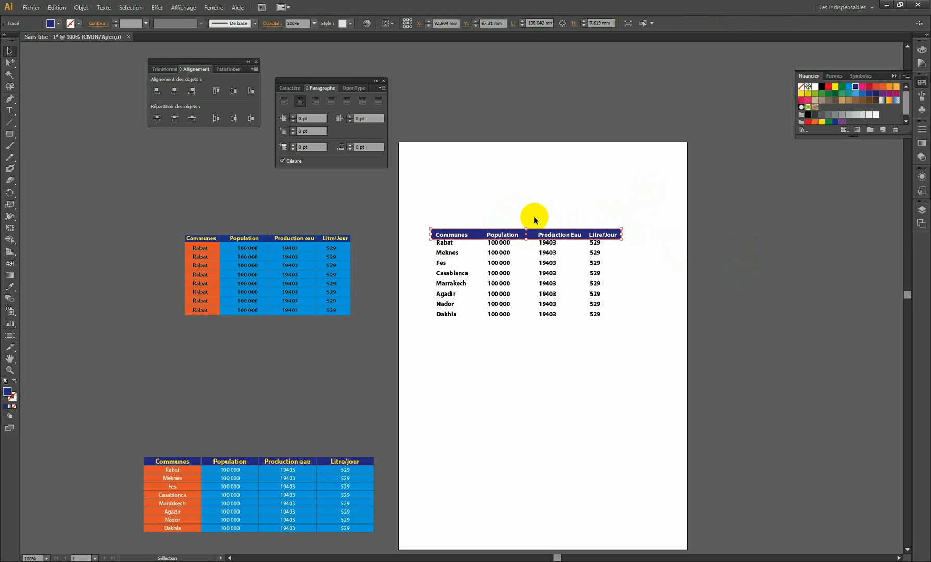
click(57, 8)
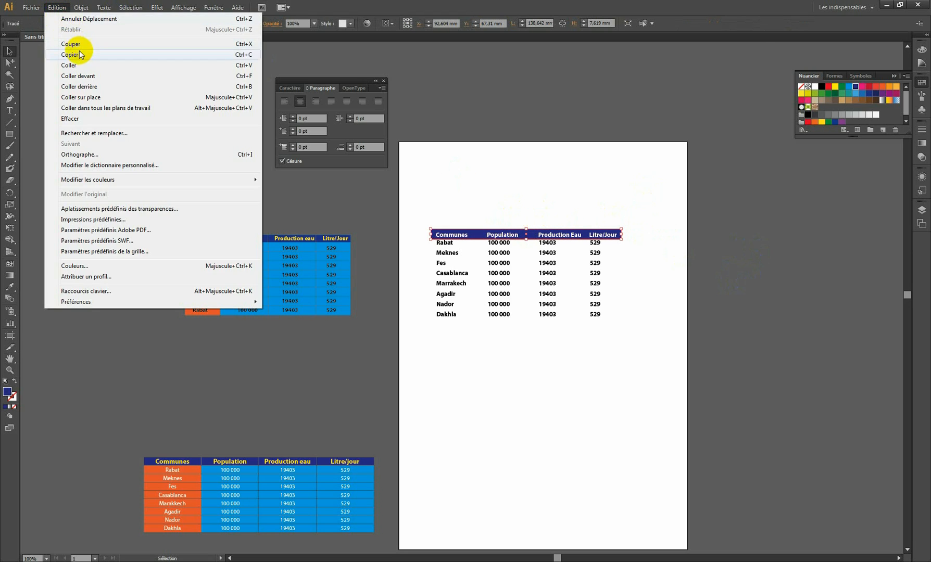
click(78, 54)
click(56, 7)
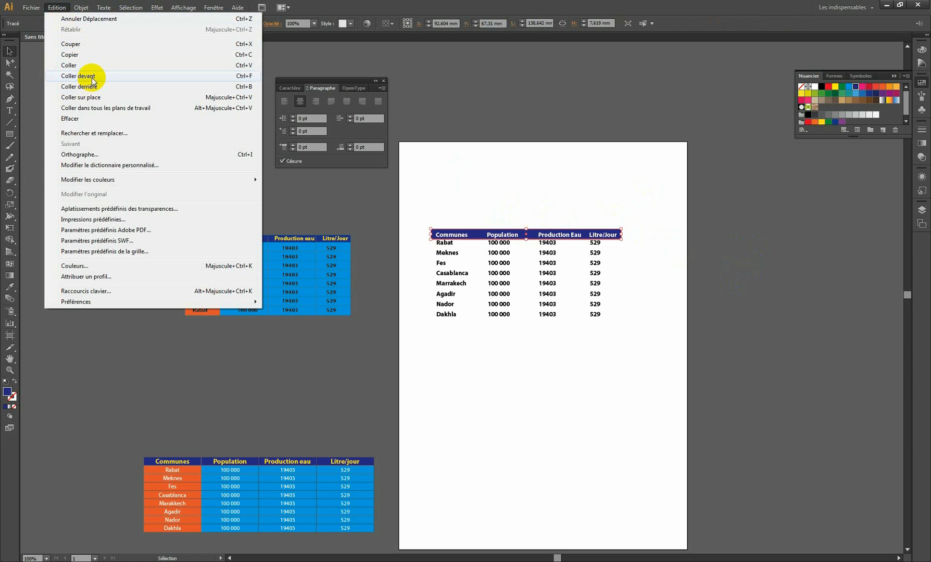
click(92, 77)
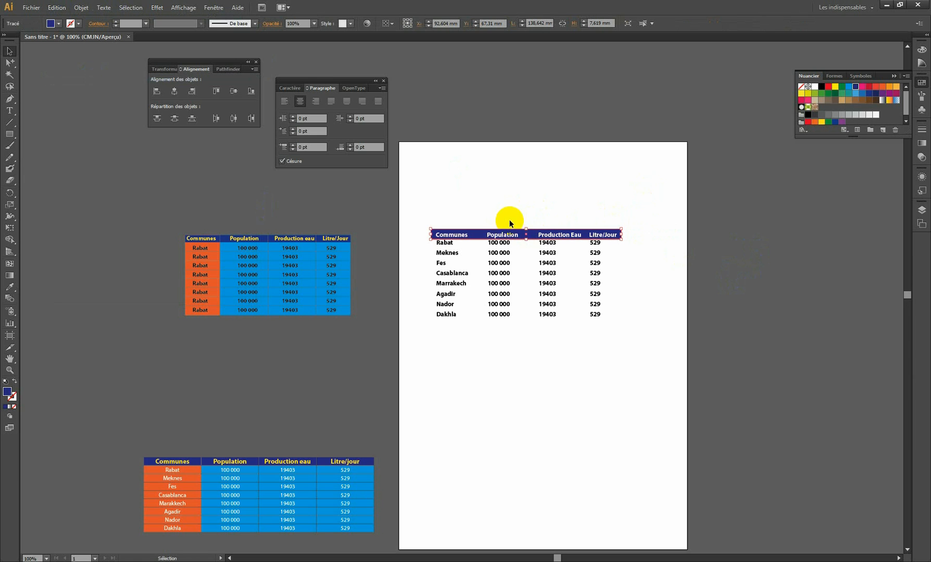
Extend the copied rectangle over the eight data rows to about 60.3 mm high and fill it with Cyan CMJN.
drag(527, 230, 533, 325)
key(ctrl+z)
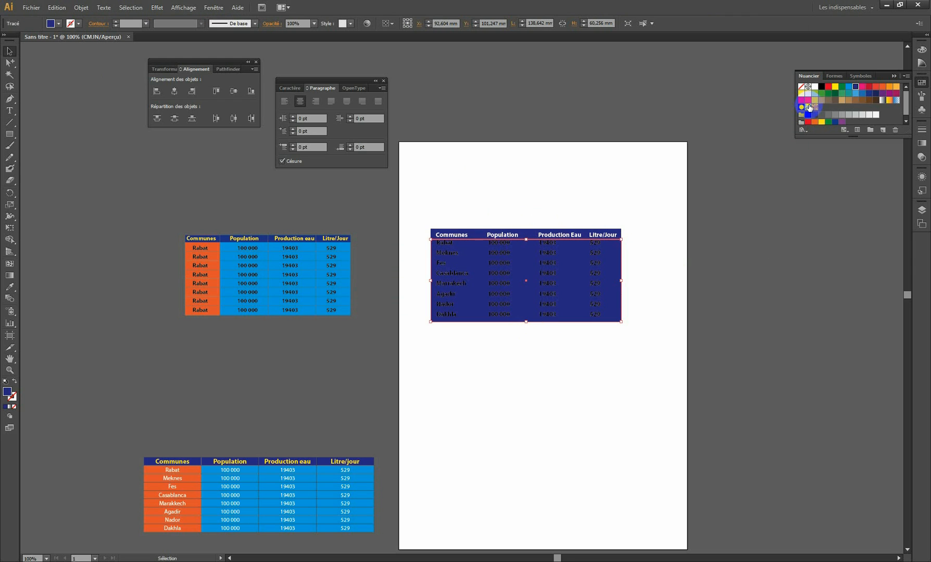
click(849, 87)
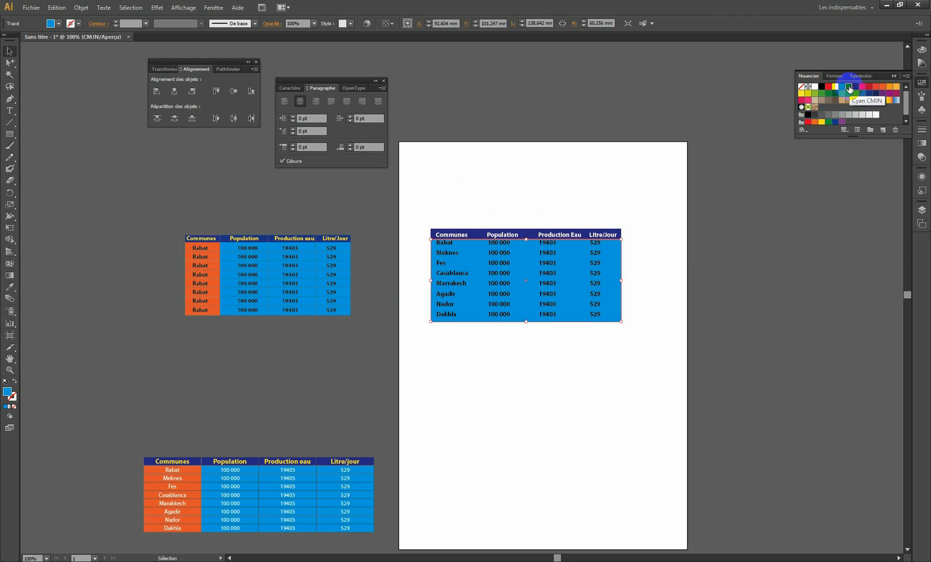
click(777, 249)
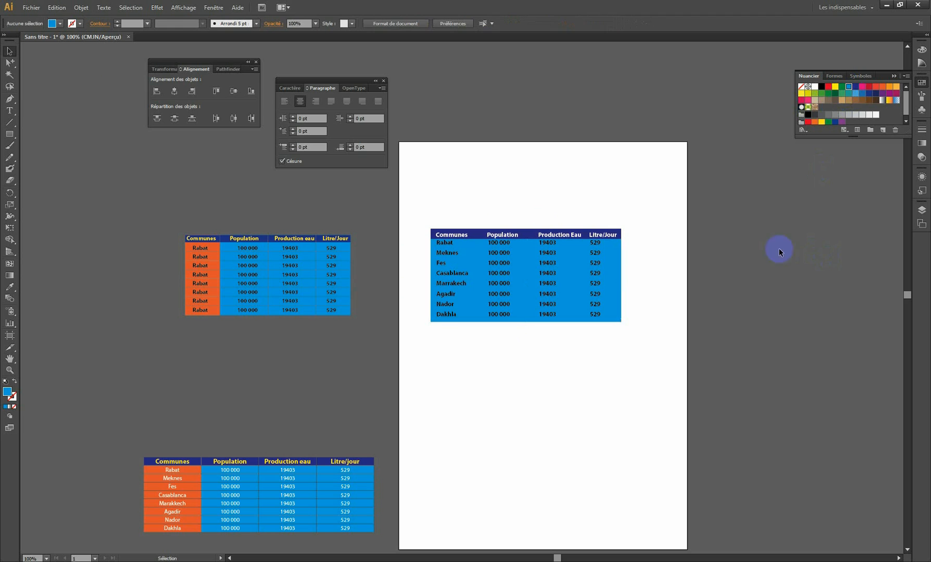
Nudge the data text frame slightly down to about Y 103.1 mm so the rows sit centred on the cyan background.
click(596, 246)
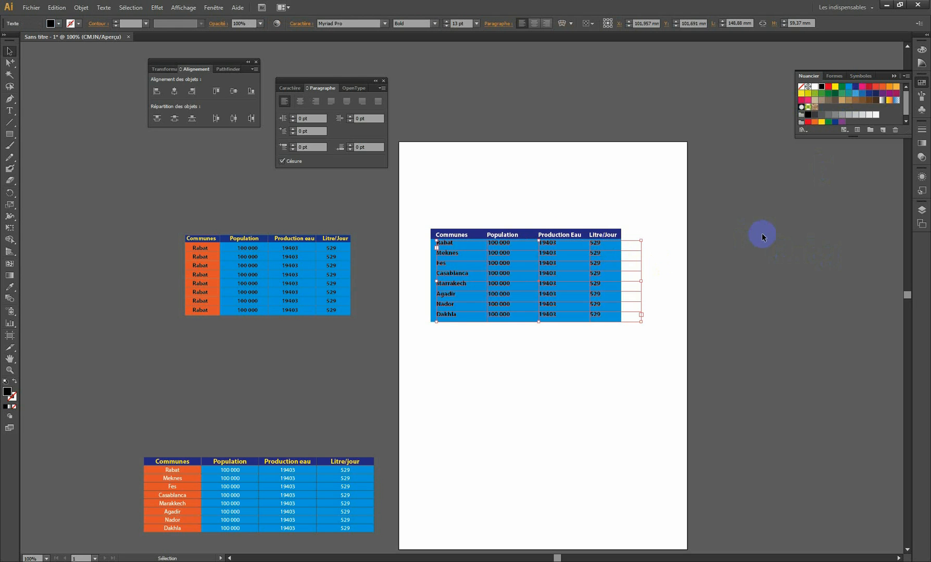
key(Down)
key(Down)
key(Down)
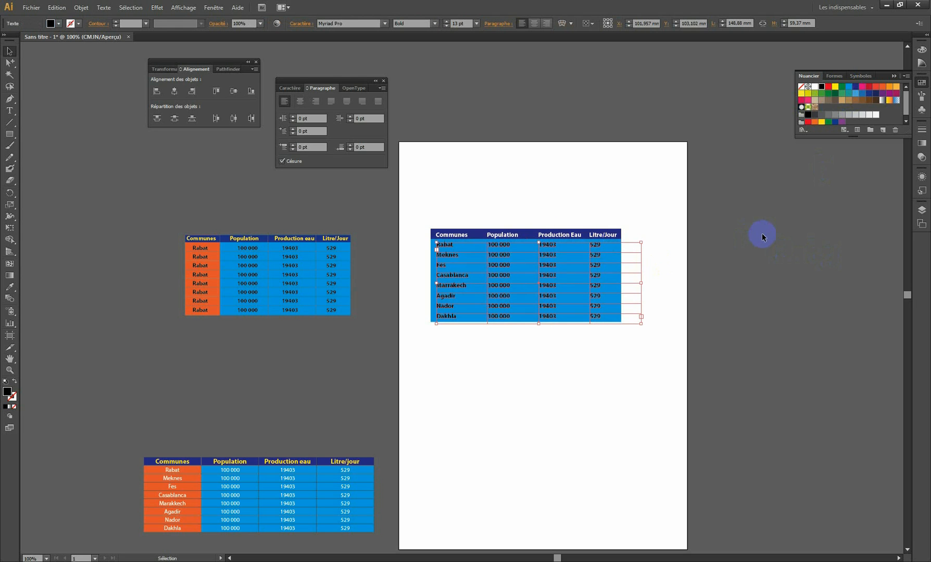
click(762, 234)
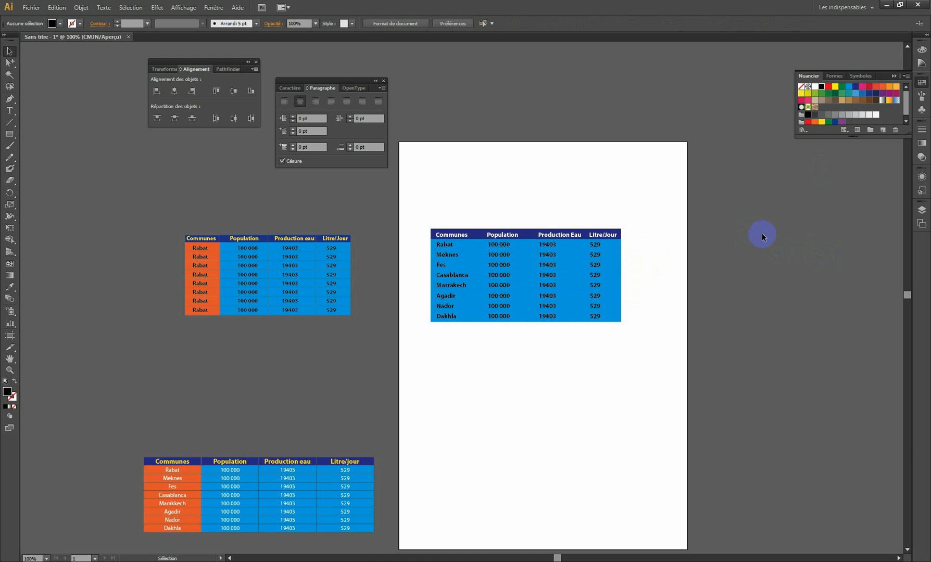
Select the cyan background rectangle by its edge in outline view, and restore the preview display.
click(622, 252)
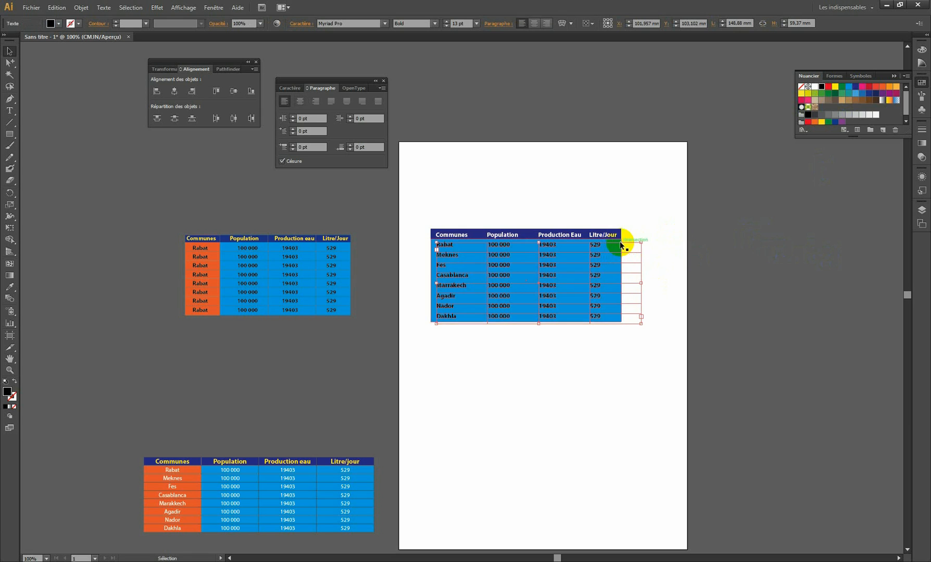
click(620, 237)
click(699, 251)
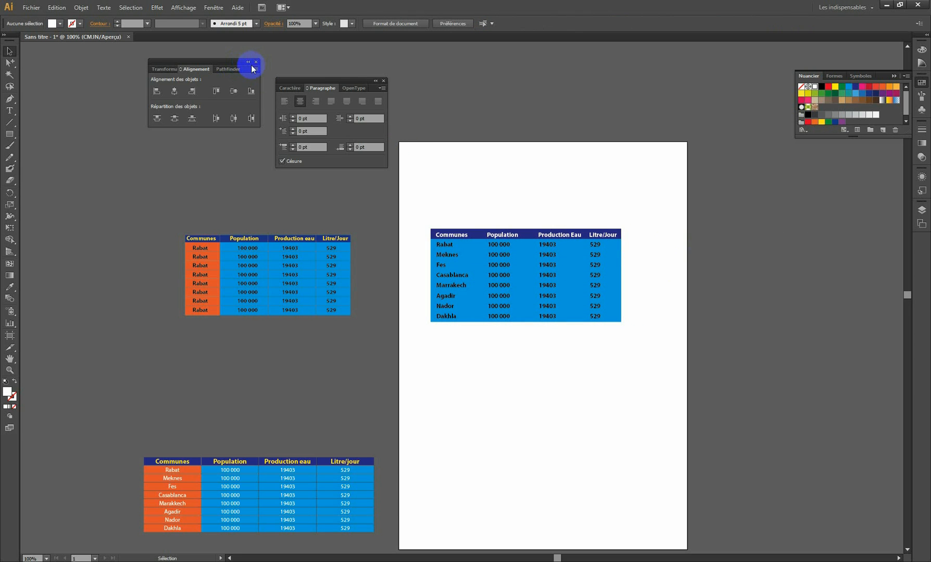
key(ctrl+y)
key(ctrl+plus)
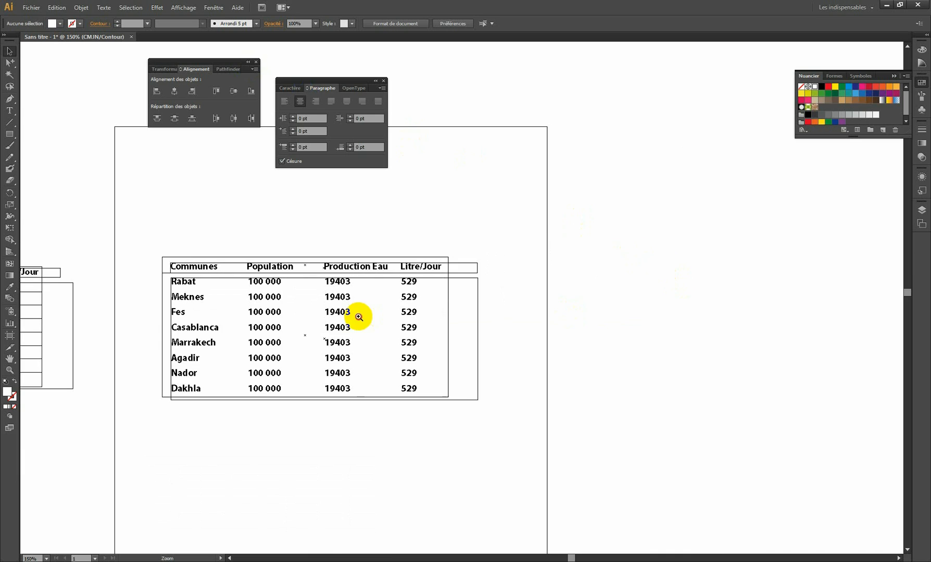
ctrl+click(358, 317)
drag(427, 296, 455, 327)
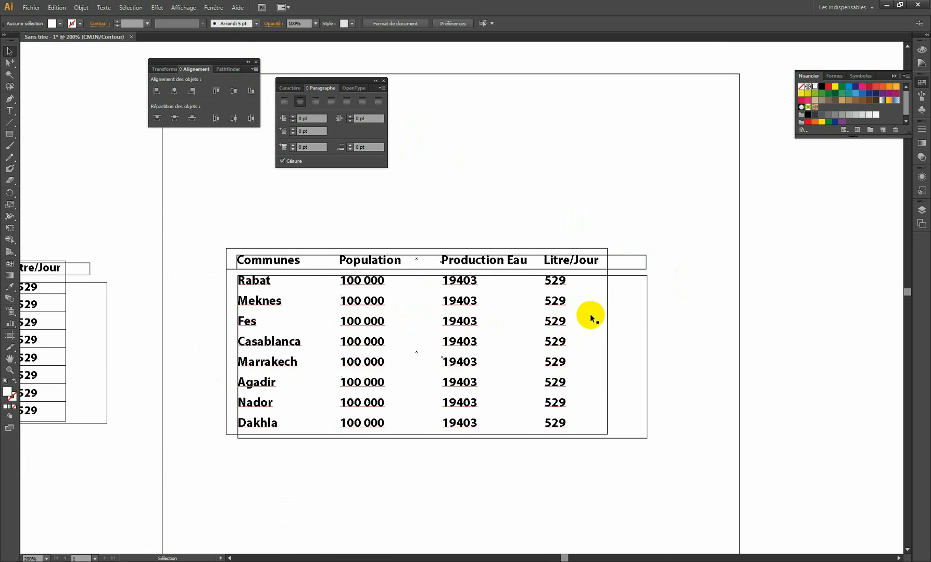
key(ctrl+space)
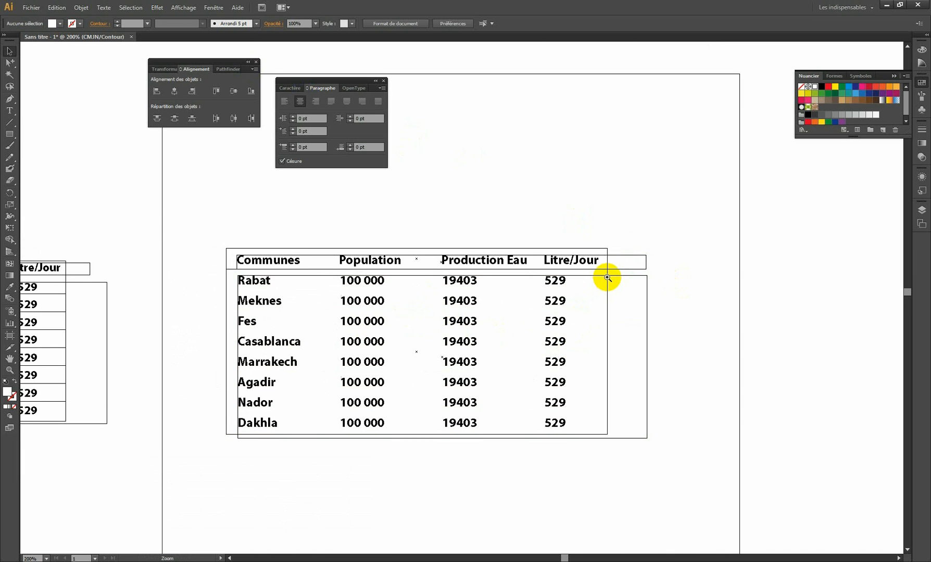
key(ctrl+plus)
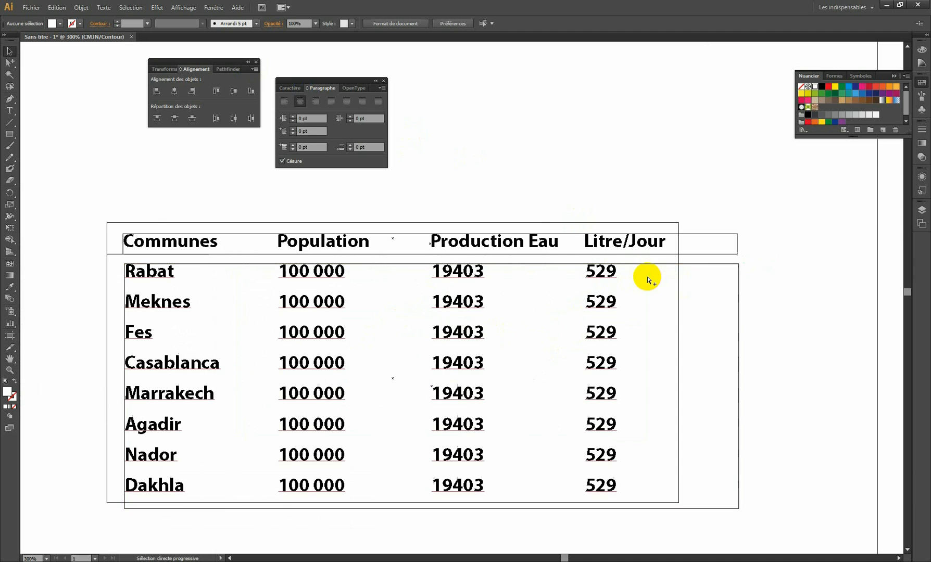
click(679, 259)
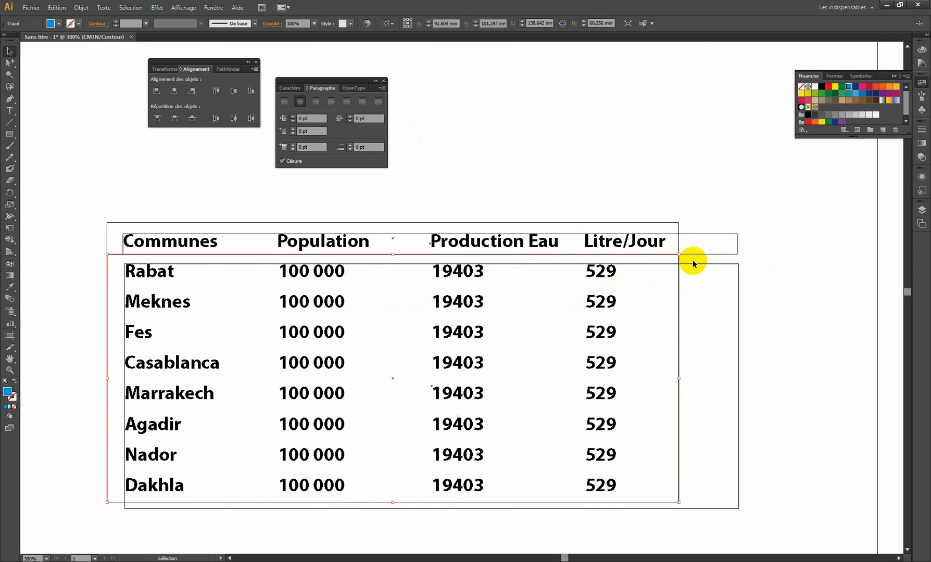
key(ctrl+y)
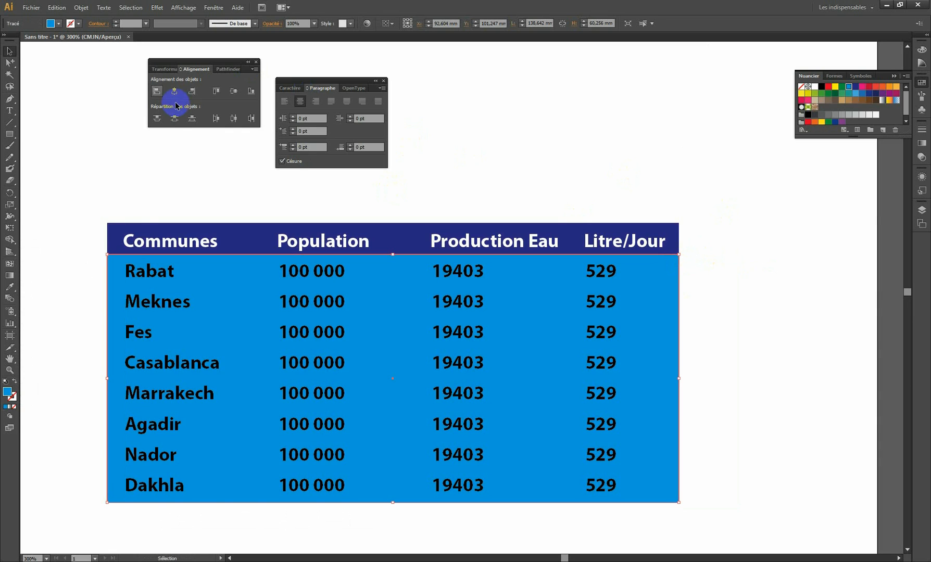
Duplicate the cyan background rectangle in place, pasting the copy in front of it.
click(57, 8)
click(70, 55)
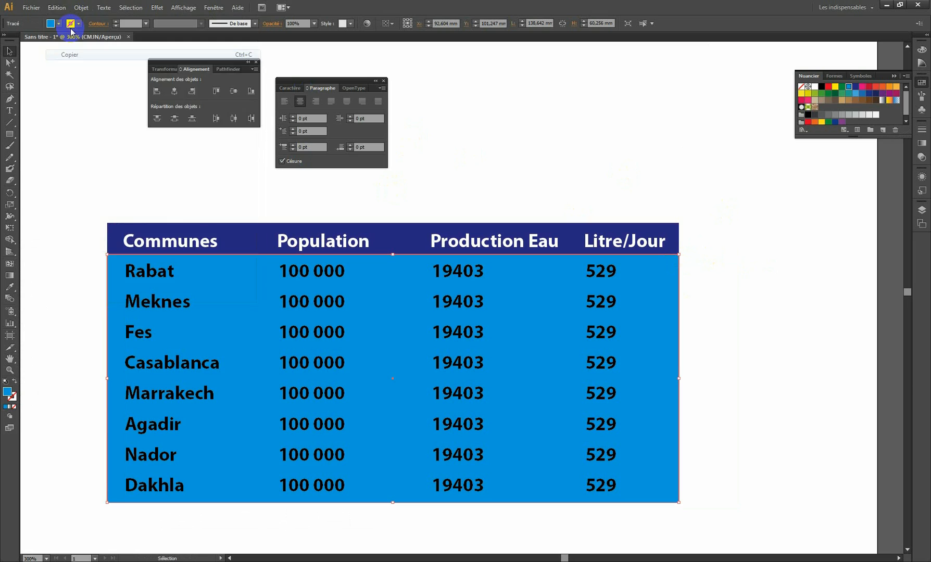
click(56, 8)
click(90, 77)
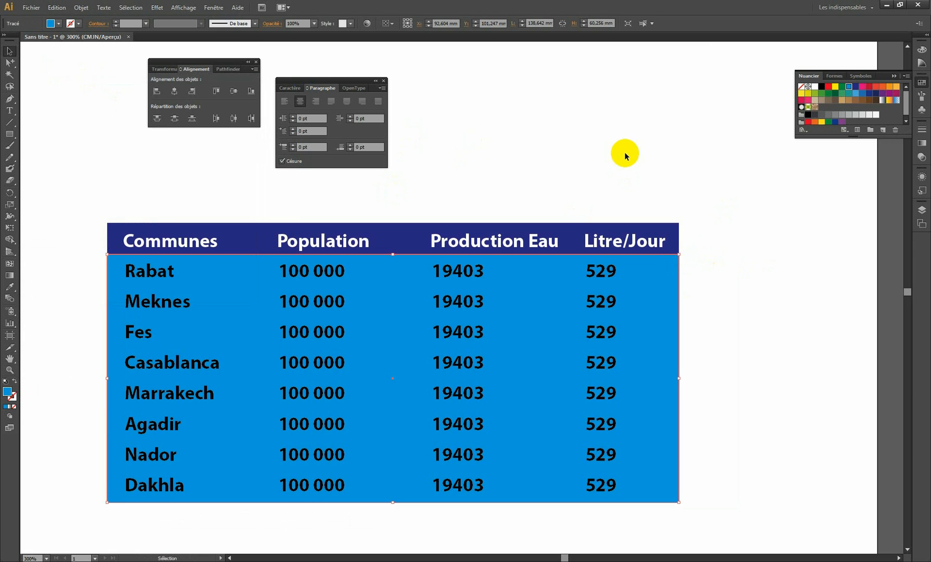
Fill the copied rectangle with orange and narrow it from its right edge to cover only the Communes column.
ctrl+alt+click(510, 367)
ctrl+alt+click(509, 367)
ctrl+alt+click(510, 368)
drag(395, 275, 490, 330)
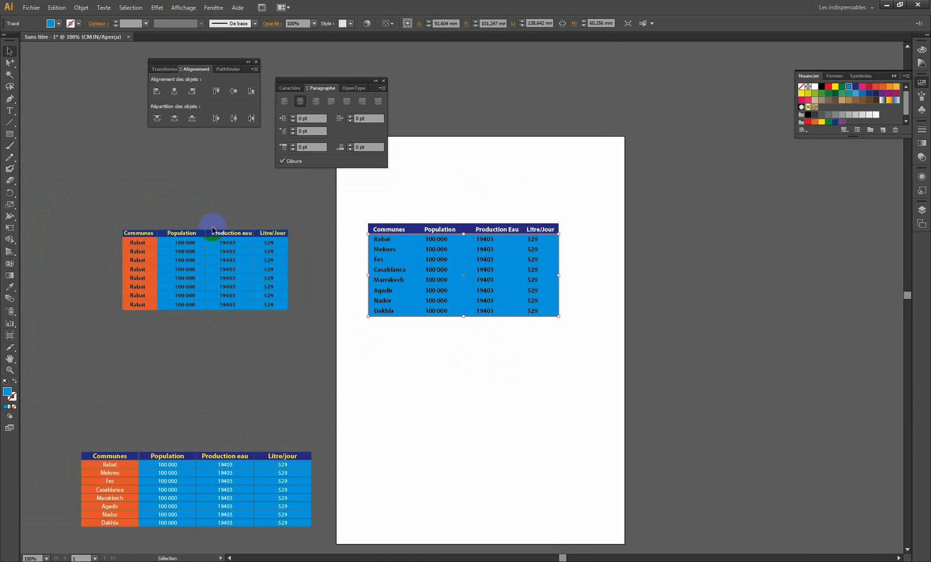
click(888, 88)
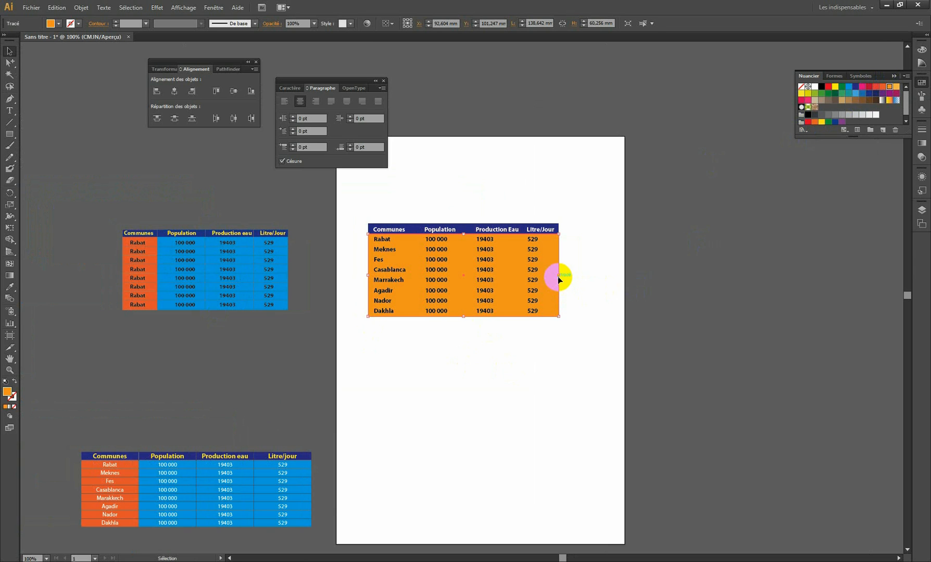
drag(560, 275, 413, 272)
click(693, 309)
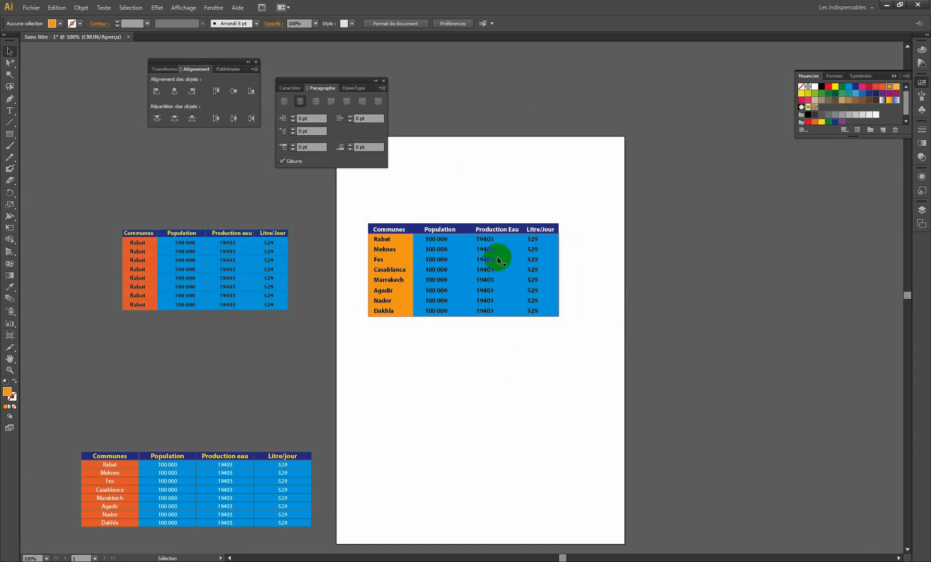
Open the data text for editing at the first Population value and apply centred paragraph alignment.
double_click(428, 243)
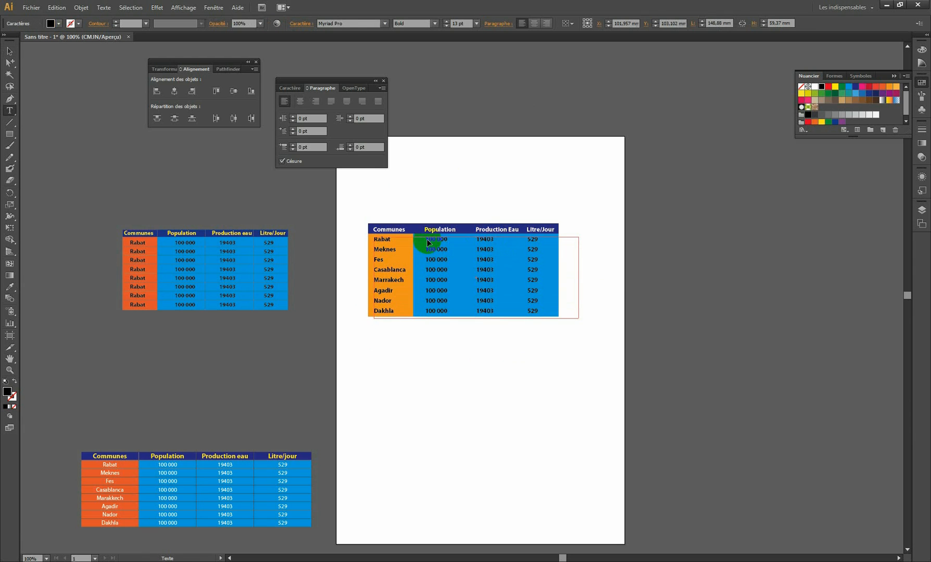
drag(428, 243, 505, 293)
click(447, 239)
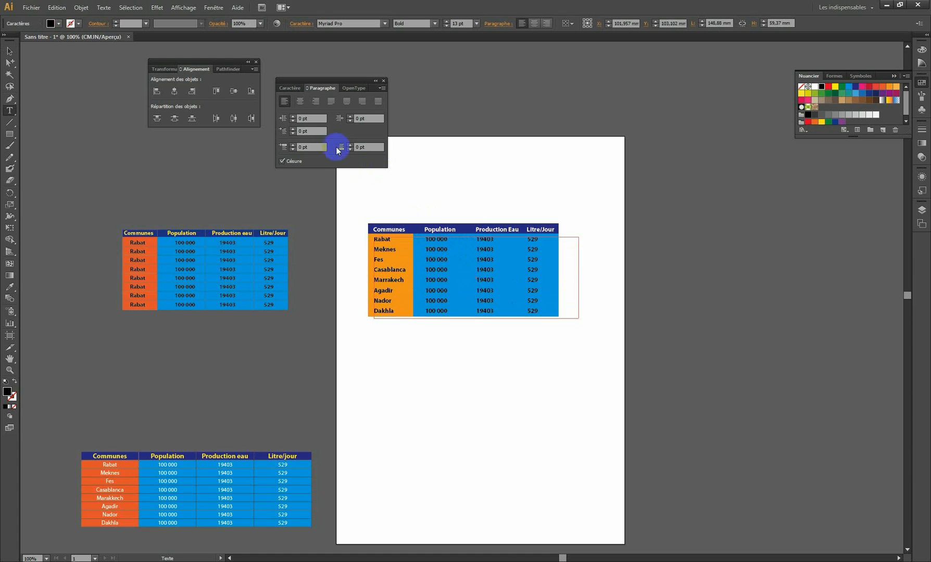
click(300, 101)
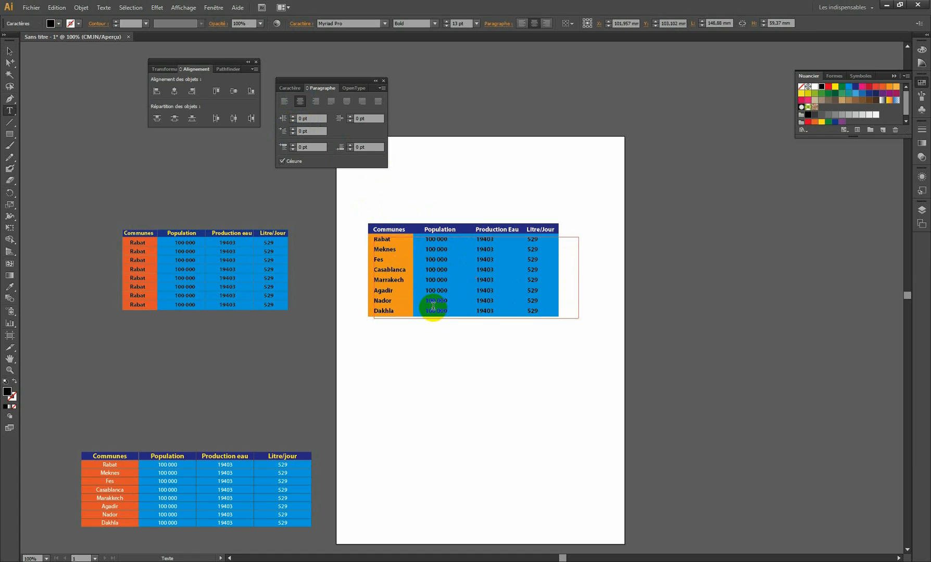
Add leading spaces before the Population values row by row to centre them under their heading.
click(426, 248)
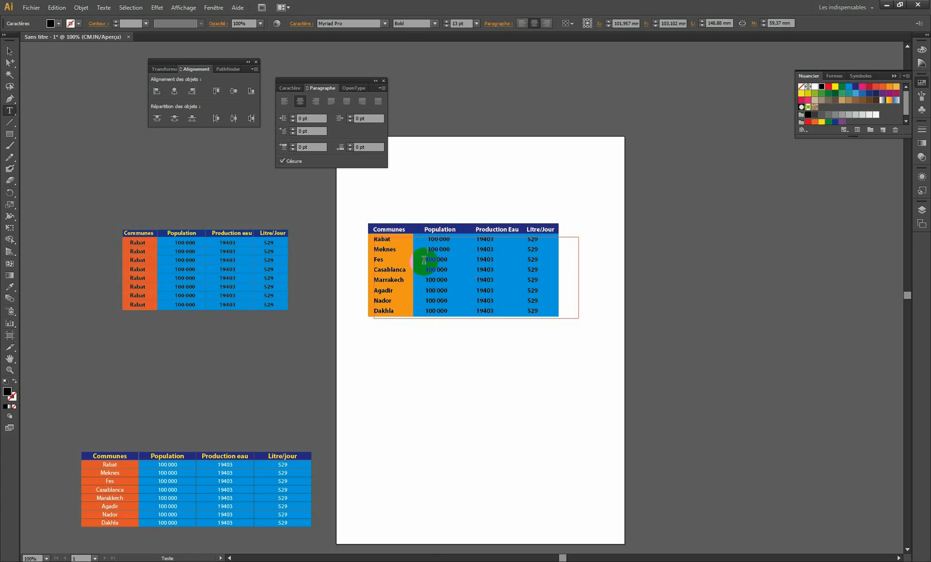
click(424, 259)
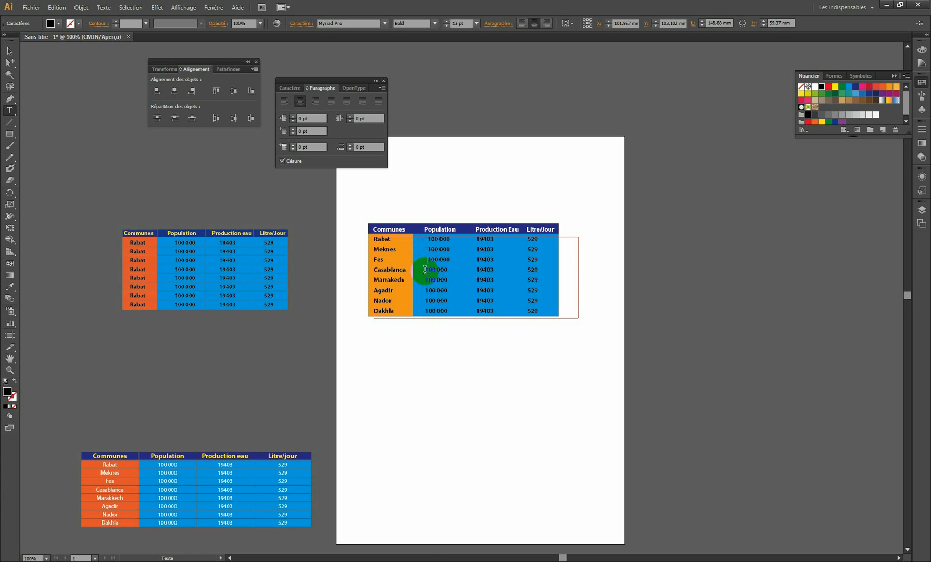
click(426, 269)
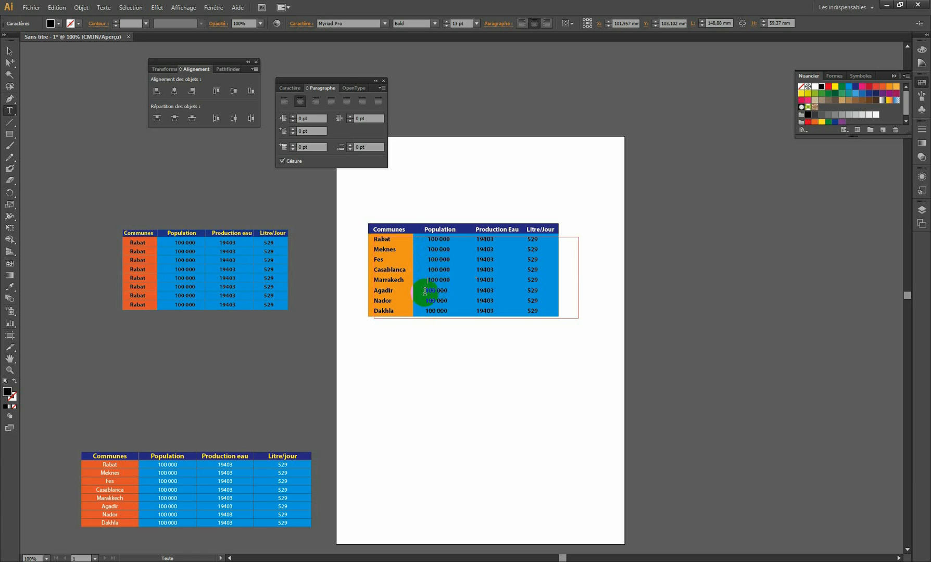
click(425, 290)
click(425, 300)
click(425, 310)
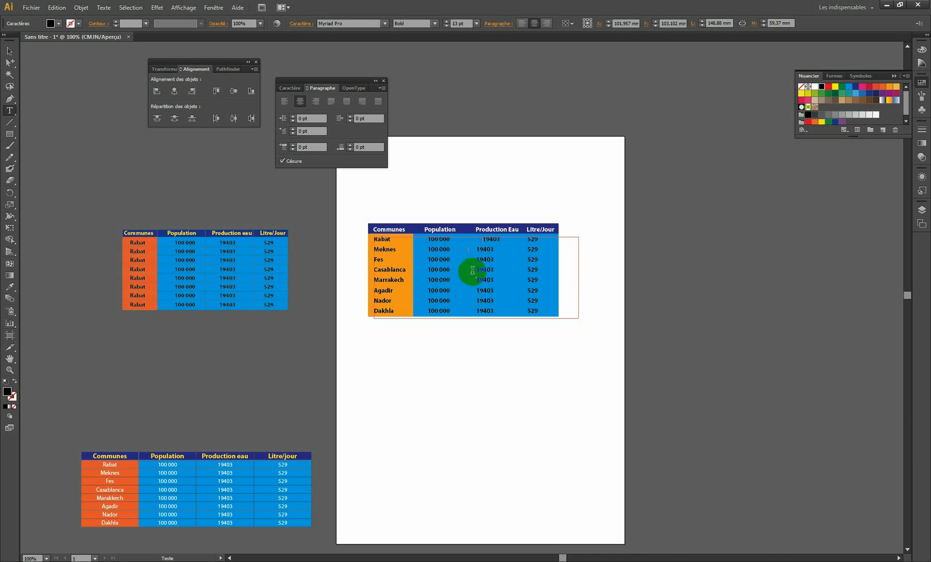
Add leading spaces before the Production Eau values down to the Dakhla row to centre them, and leave text editing.
click(476, 249)
click(477, 258)
click(477, 268)
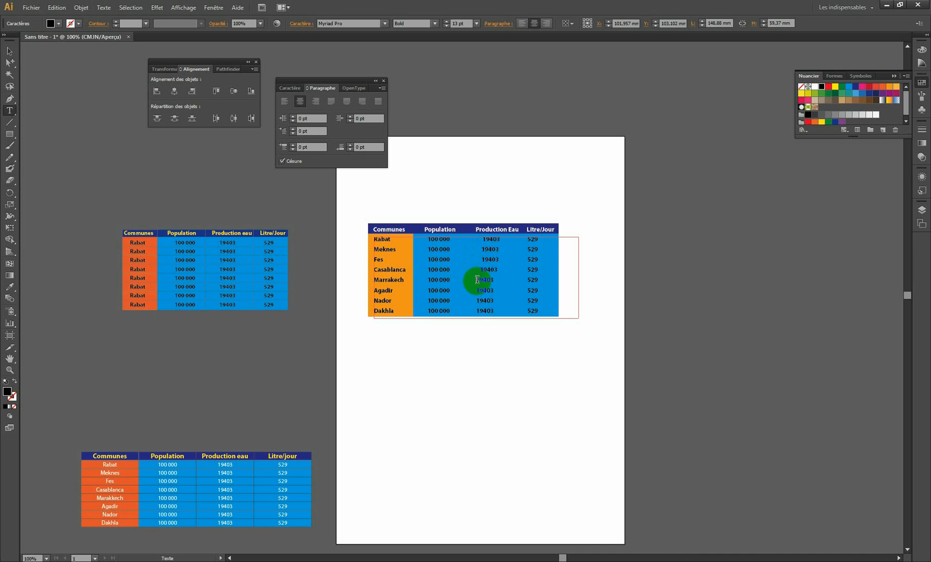
click(476, 279)
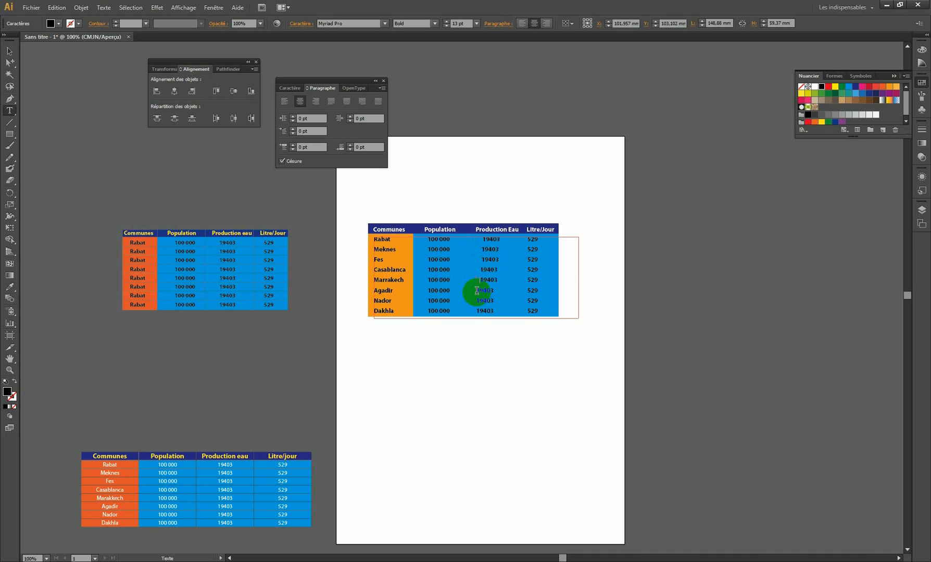
click(473, 304)
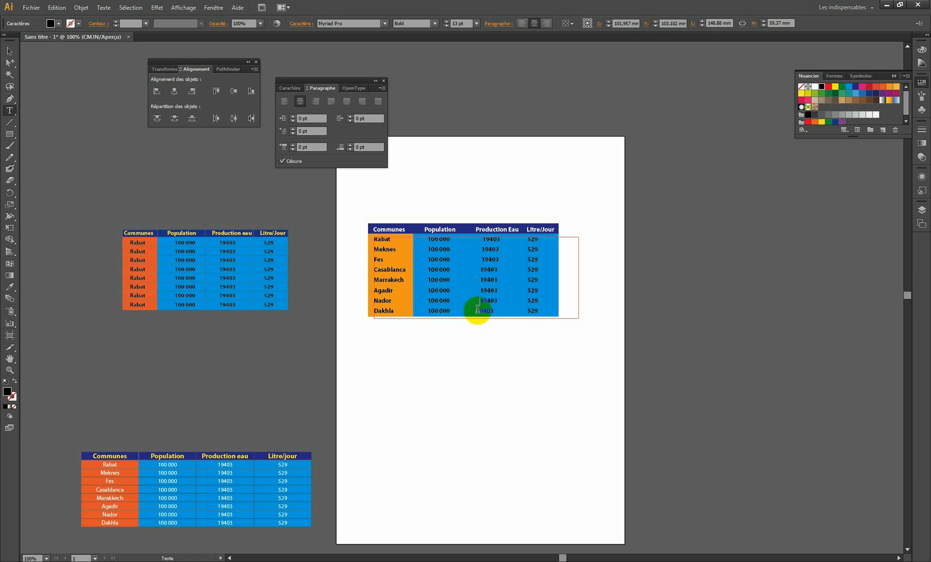
click(477, 309)
click(524, 321)
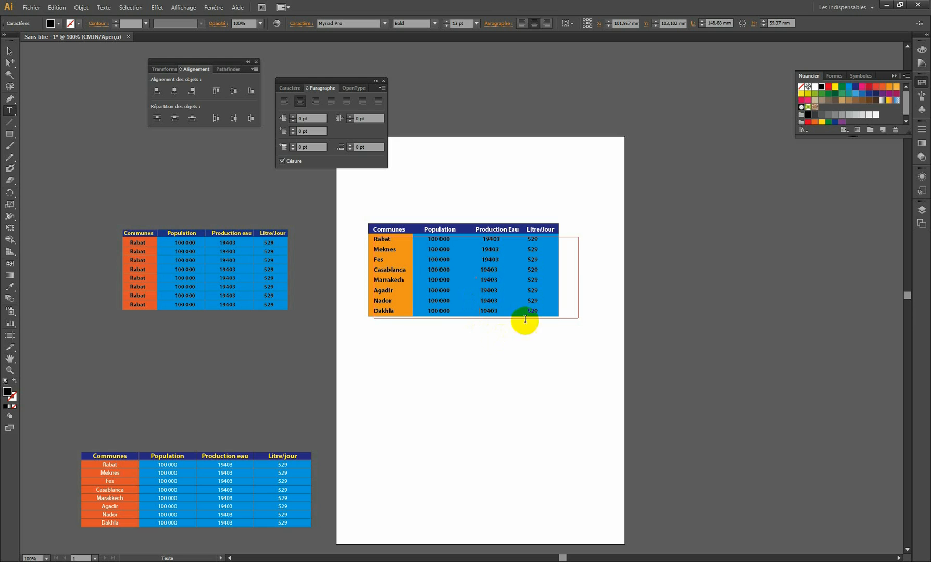
click(9, 52)
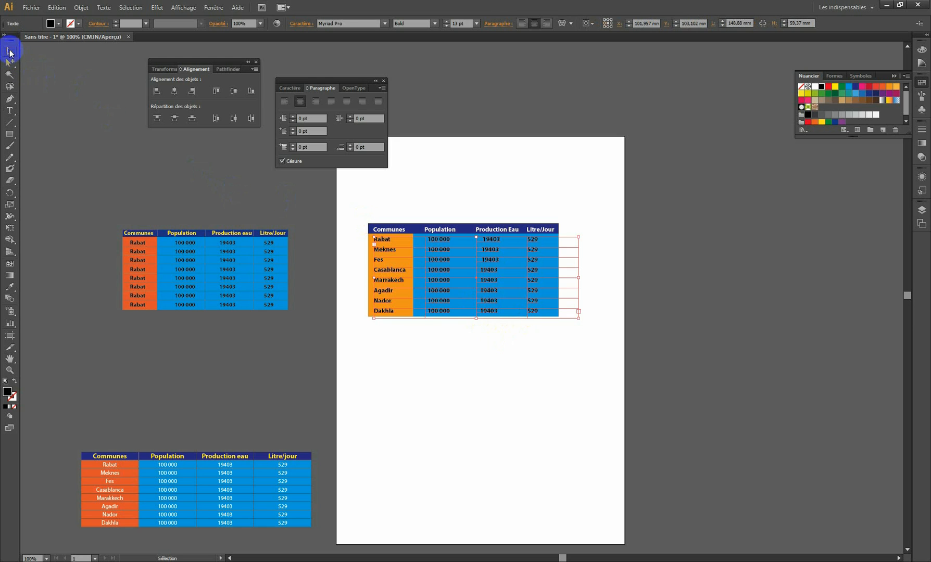
Select all the data rows' text from Rabat to Dakhla and set its left indent to 9 pt.
click(694, 296)
key(t)
drag(477, 240, 439, 285)
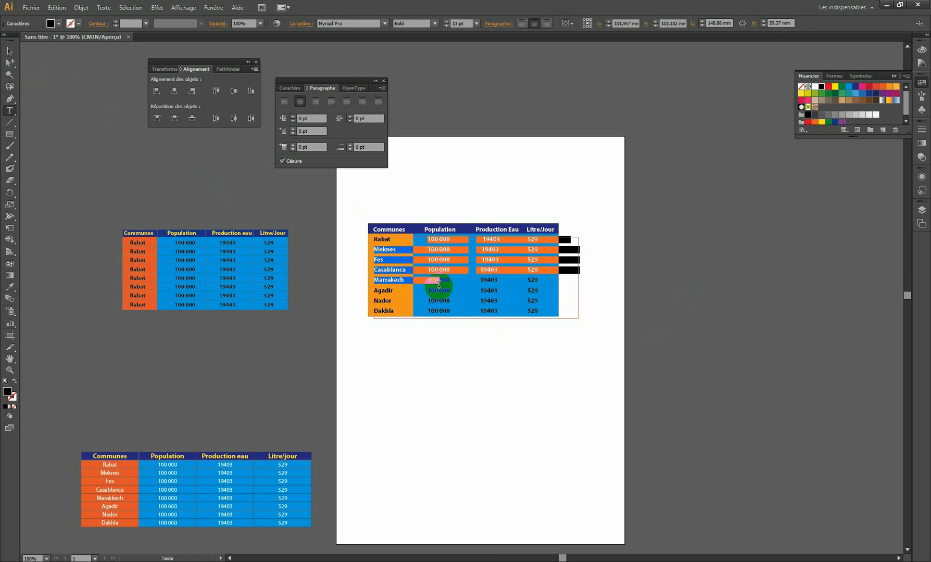
click(382, 243)
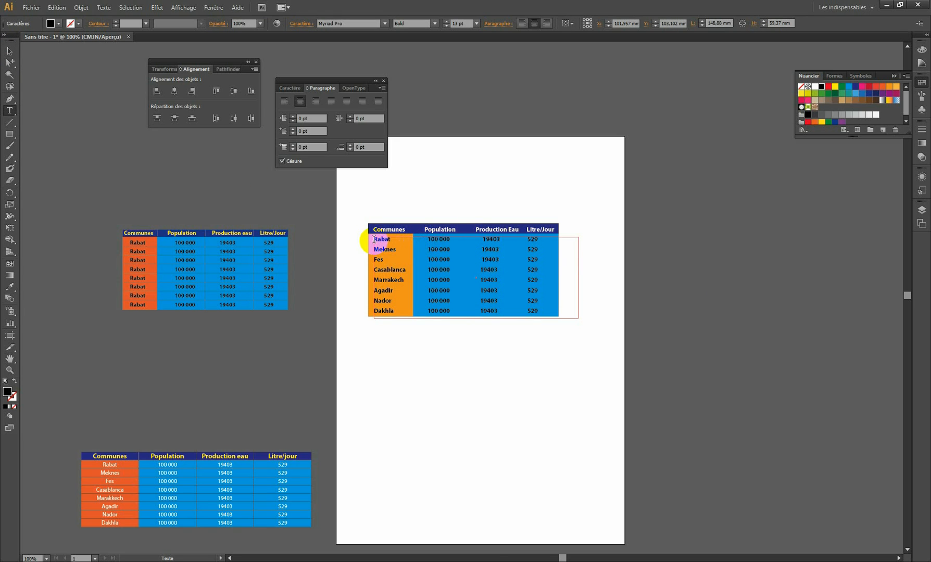
drag(373, 239, 572, 347)
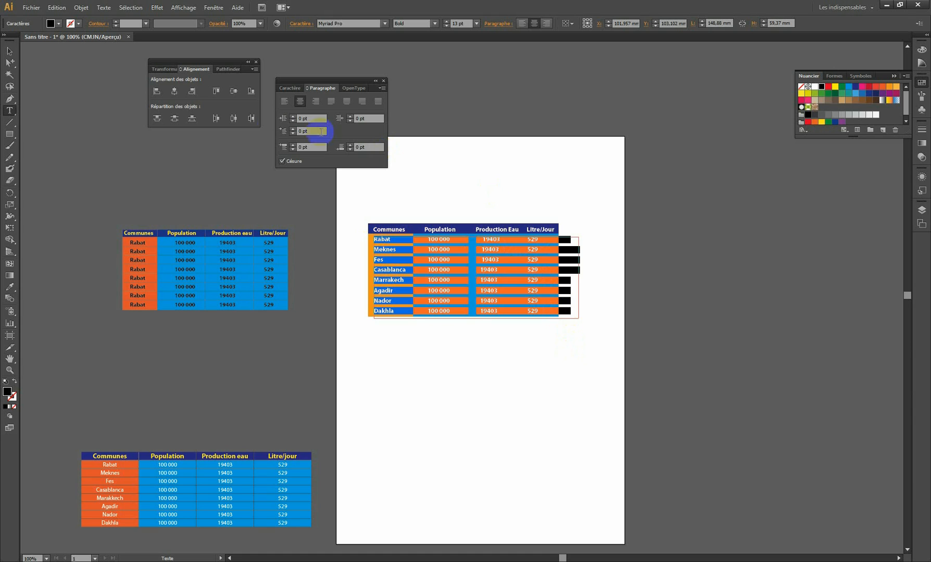
click(319, 89)
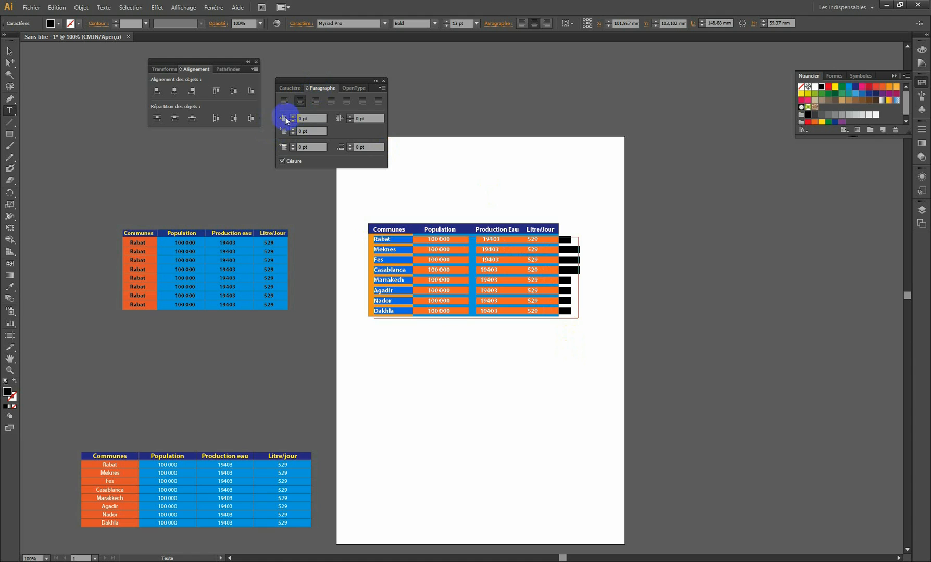
click(293, 115)
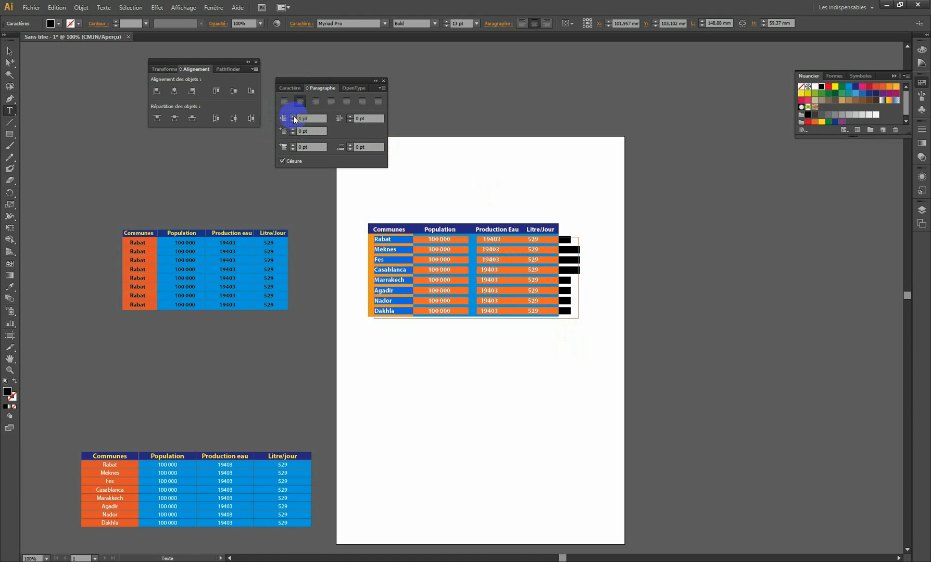
click(293, 115)
click(293, 115)
click(293, 115)
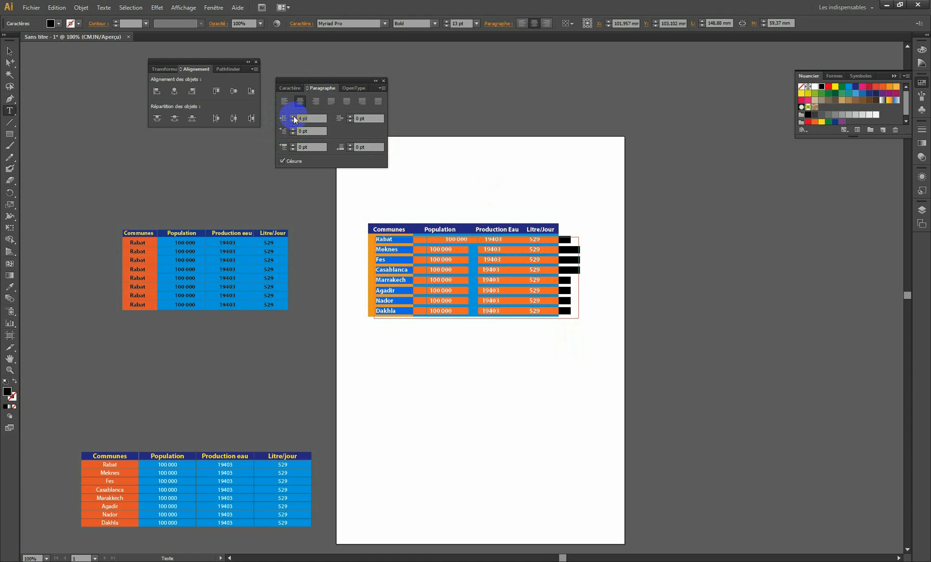
click(293, 116)
click(293, 115)
click(293, 116)
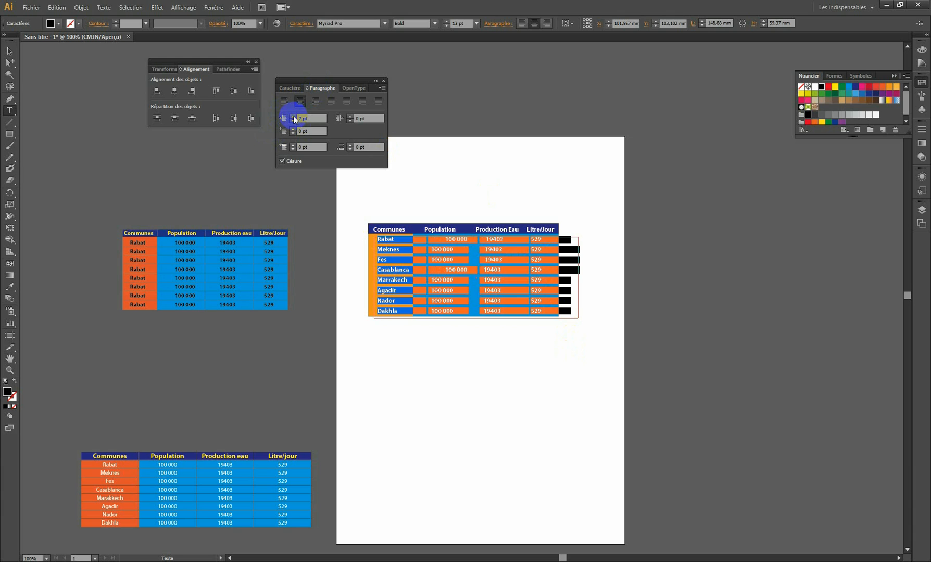
click(293, 115)
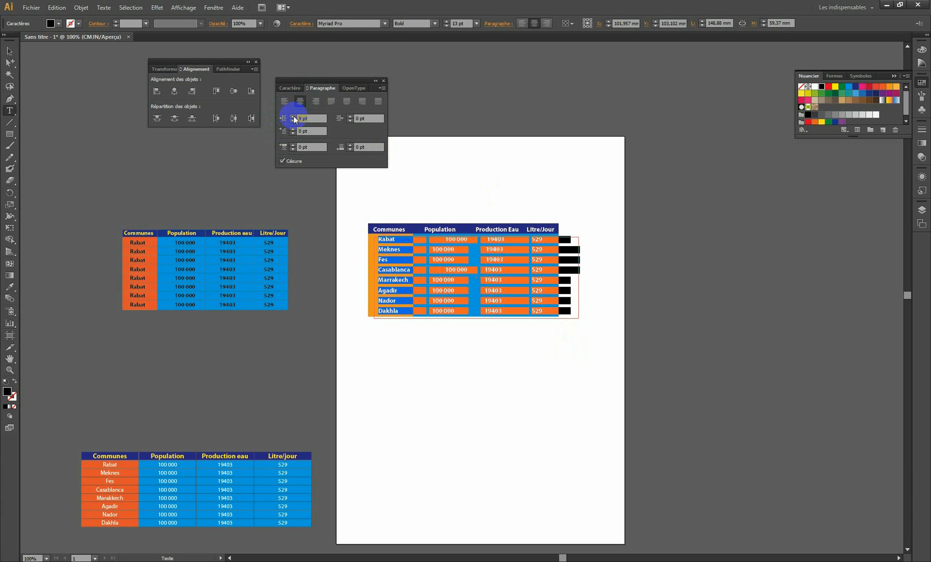
Remove the extra leading space before the shifted Casablanca and Rabat Population values to bring them back under their heading.
click(454, 283)
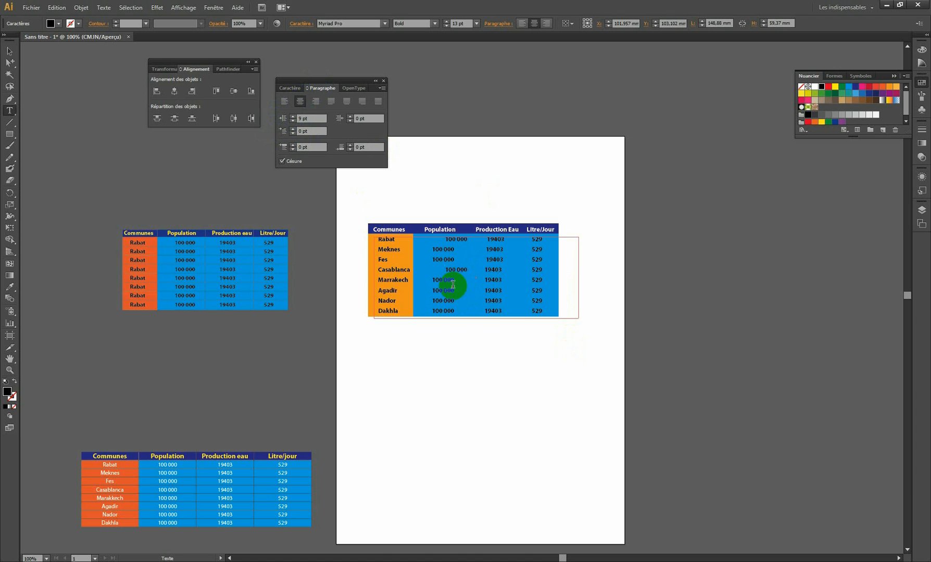
click(452, 274)
key(BackSpace)
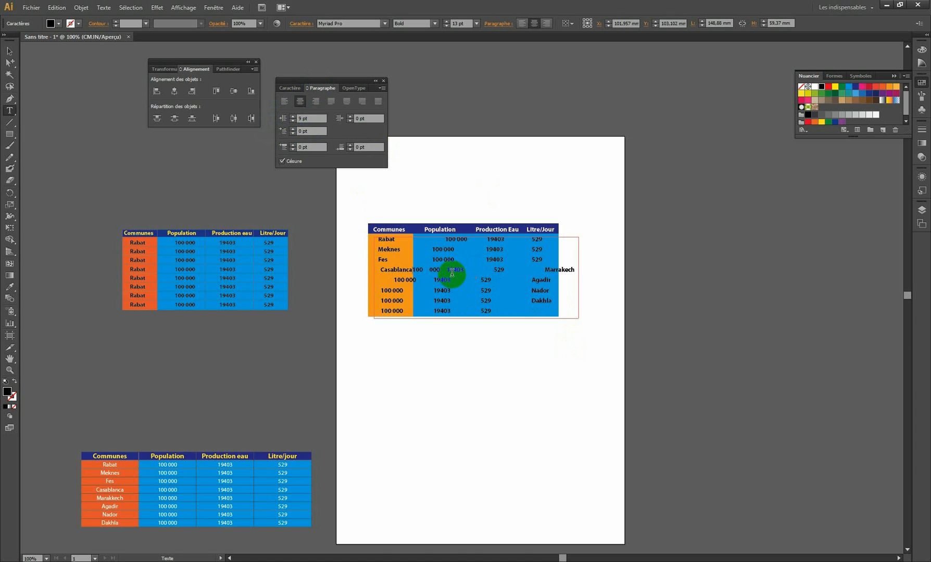
key(ctrl+z)
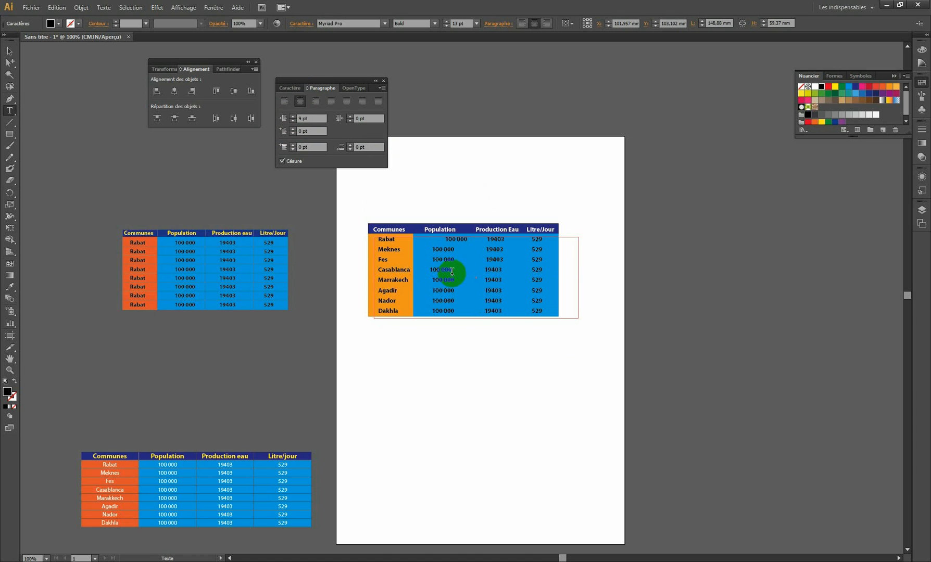
click(445, 240)
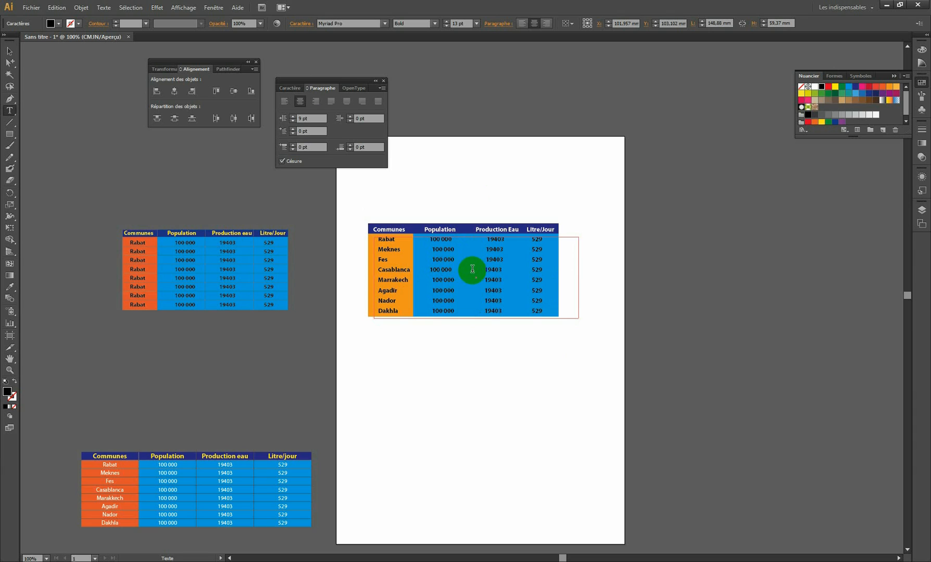
Trim the leading spaces before the remaining Population values down to the Dakhla row, leave text editing and deselect the text.
key(BackSpace)
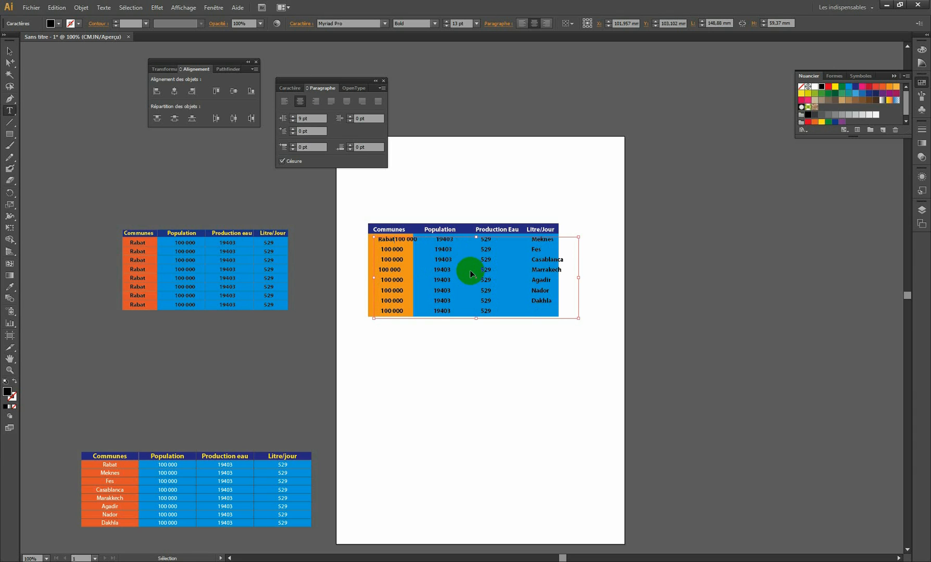
key(Tab)
key(ctrl+z)
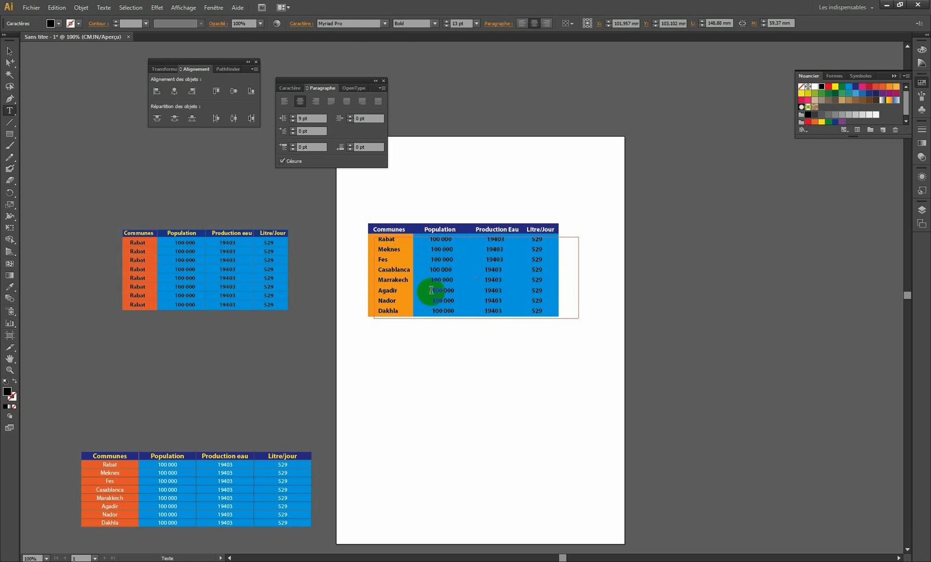
click(436, 309)
click(433, 309)
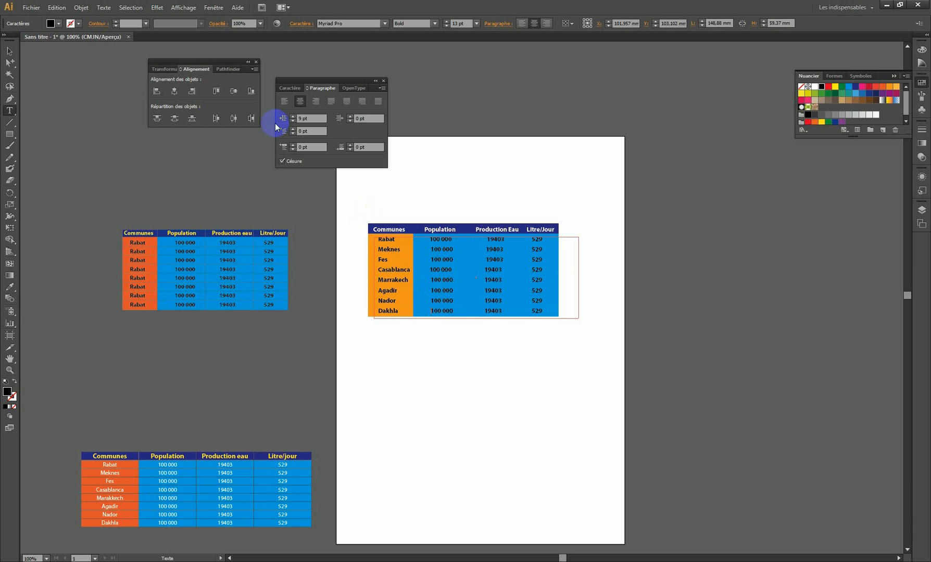
click(10, 51)
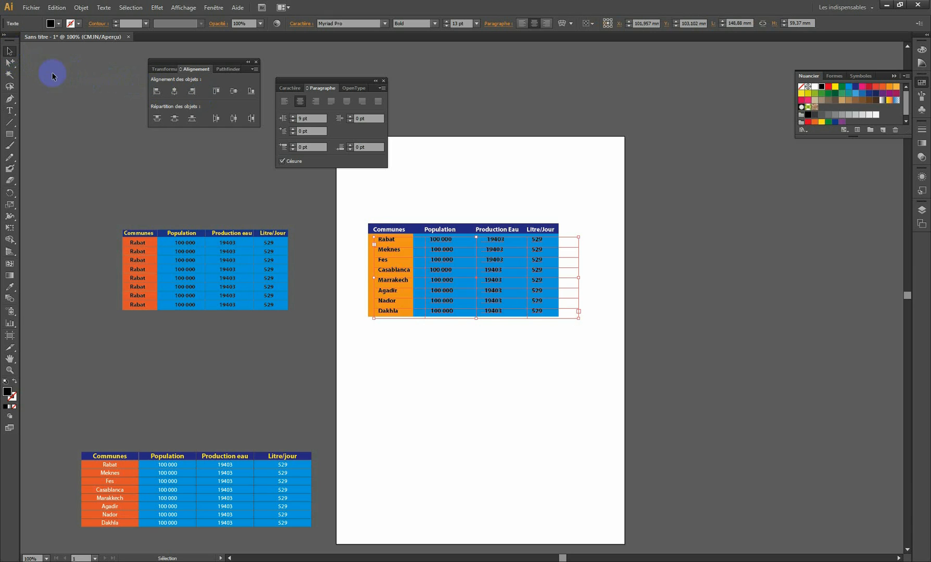
click(656, 278)
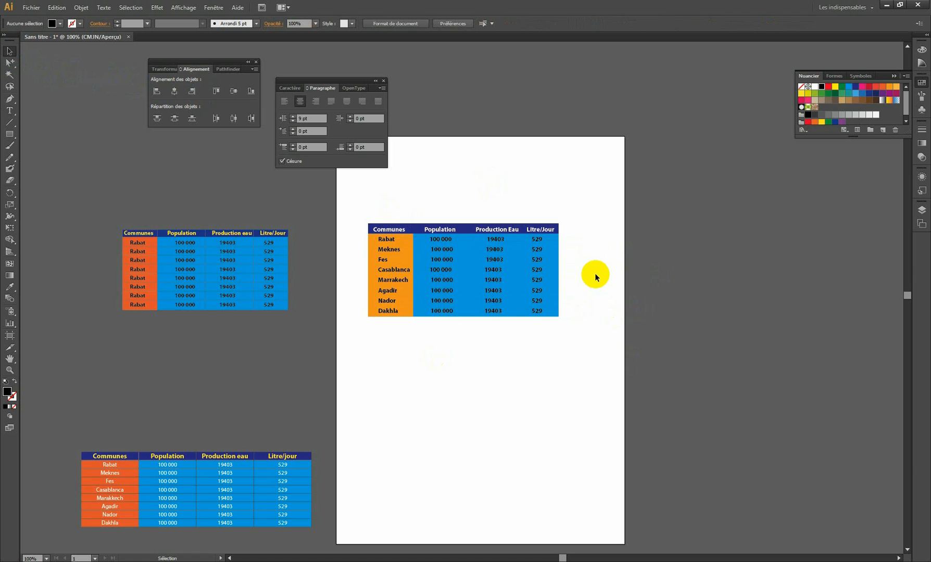